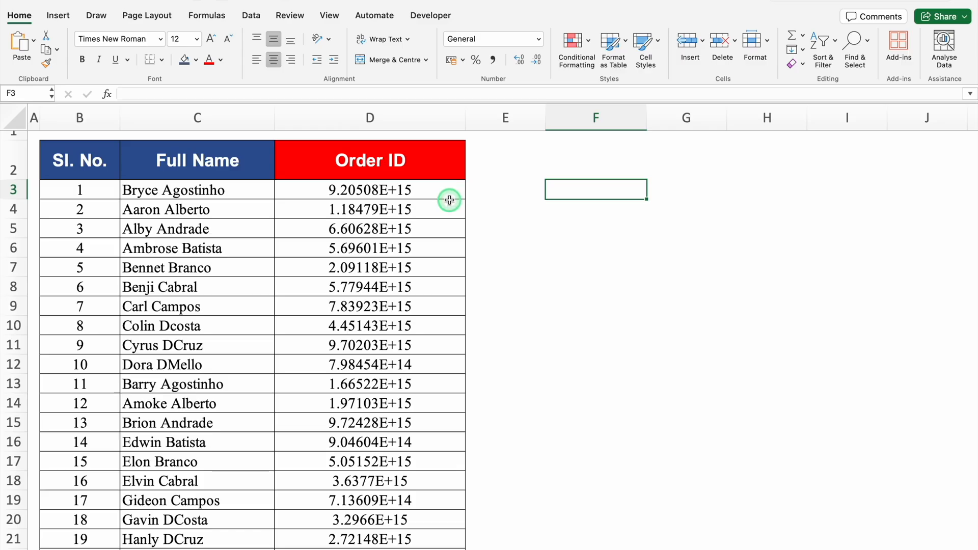
Count the characters of the first Order ID with =LEN(D3) in cell E3
left_click(423, 188)
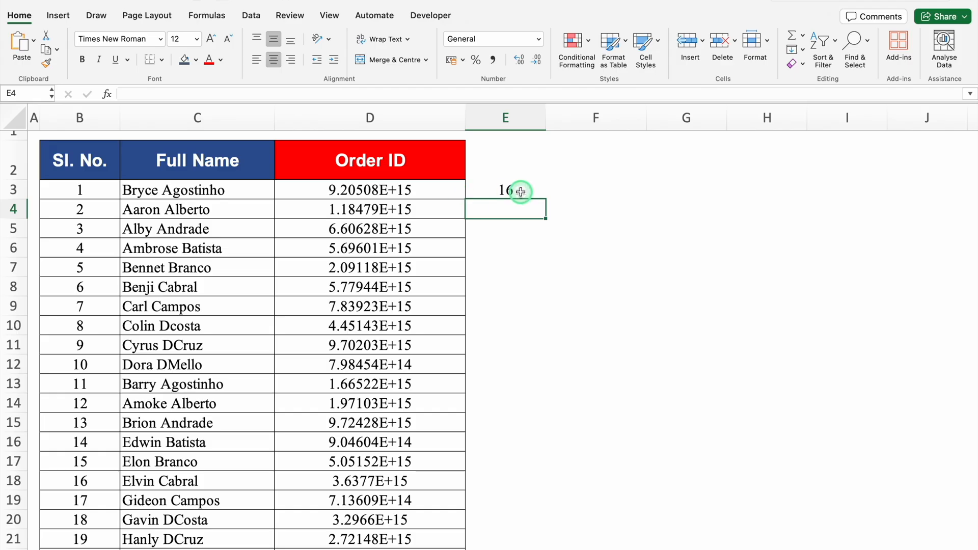
left_click(521, 191)
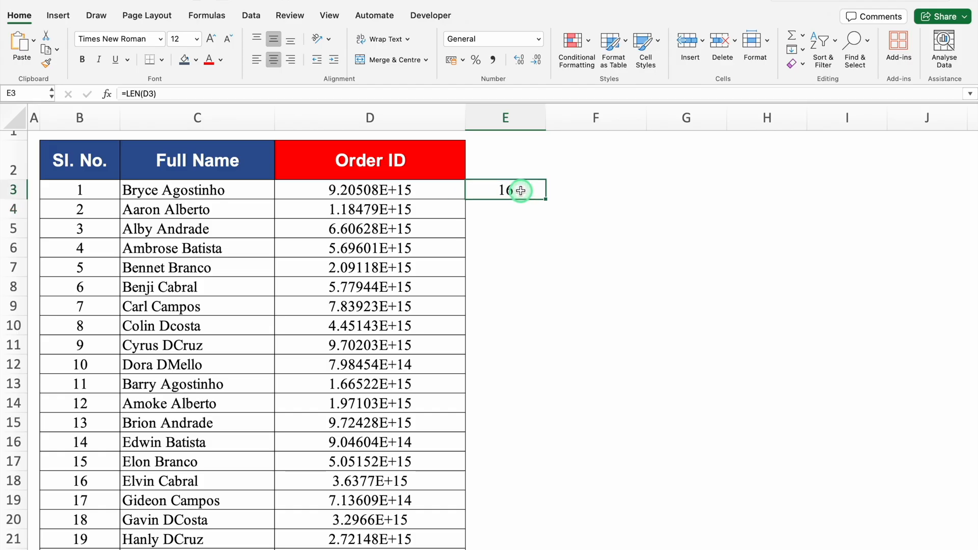
left_click(427, 191)
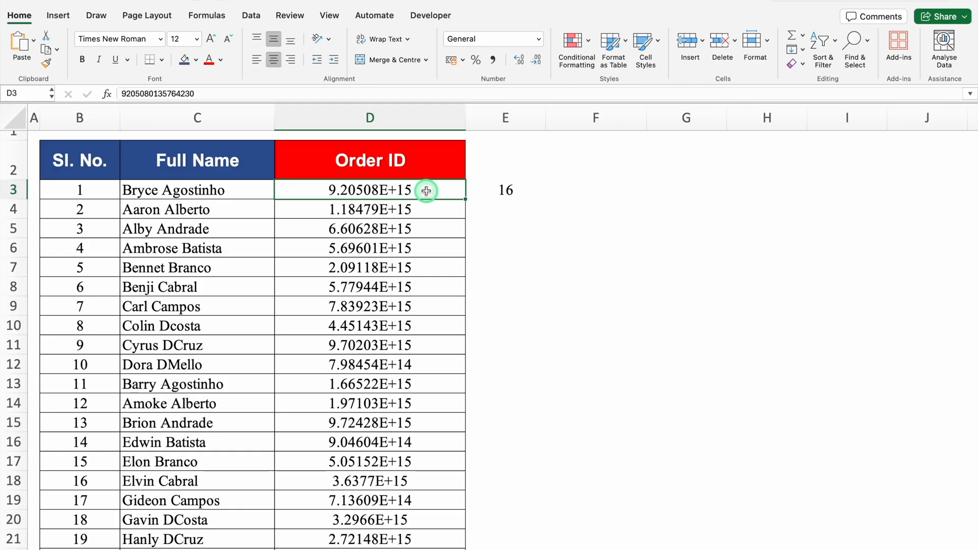
Format the whole Order ID column as Number with 0 decimal places and check the IDs
left_click(396, 117)
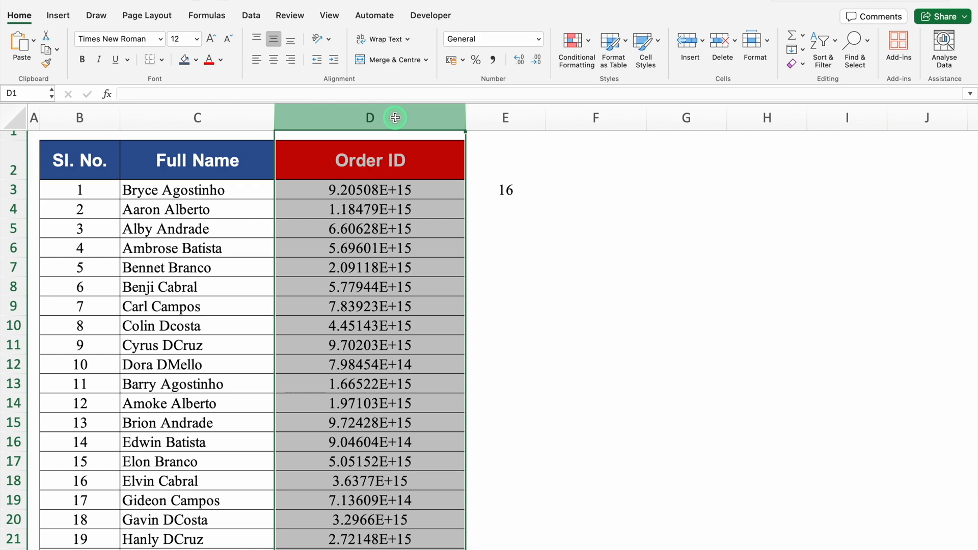
key("super+1")
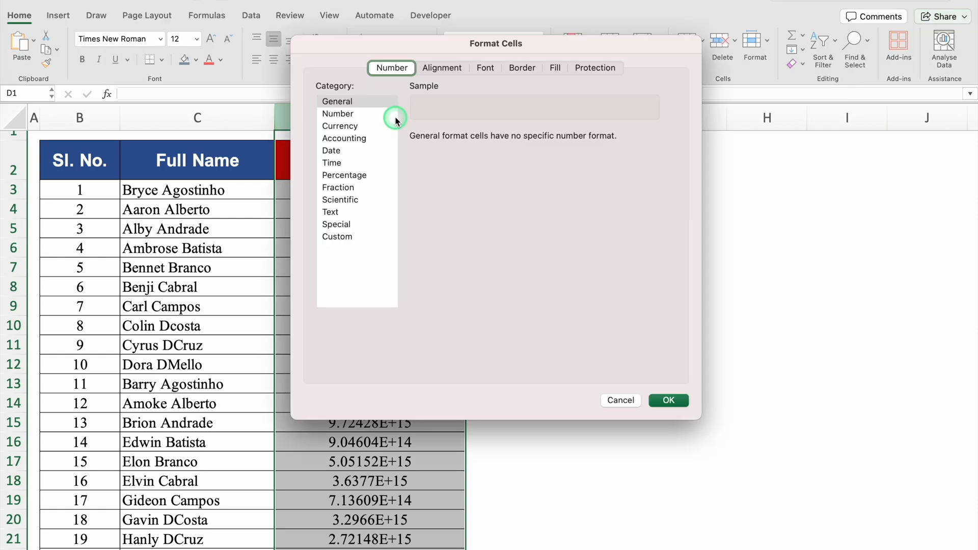
left_click(365, 104)
left_click(353, 115)
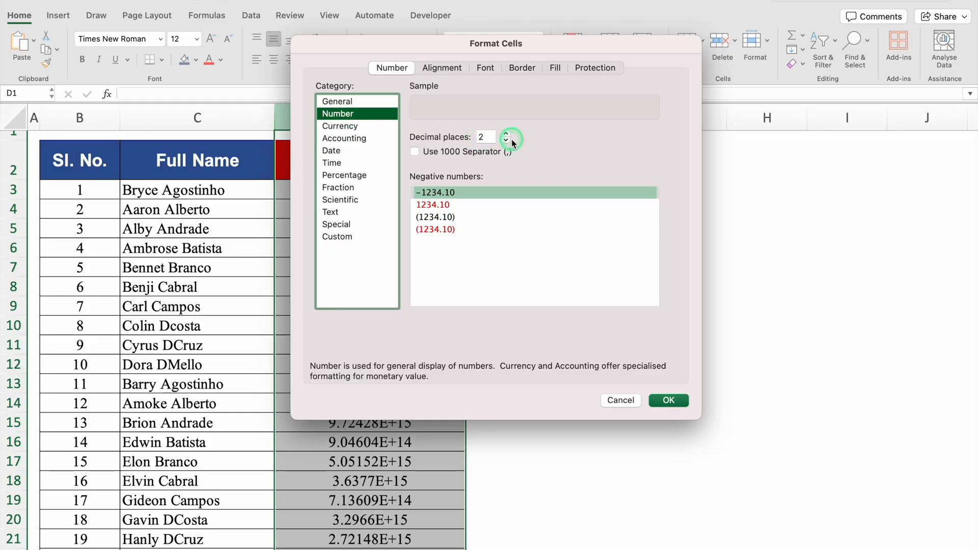
left_click(506, 141)
left_click(507, 141)
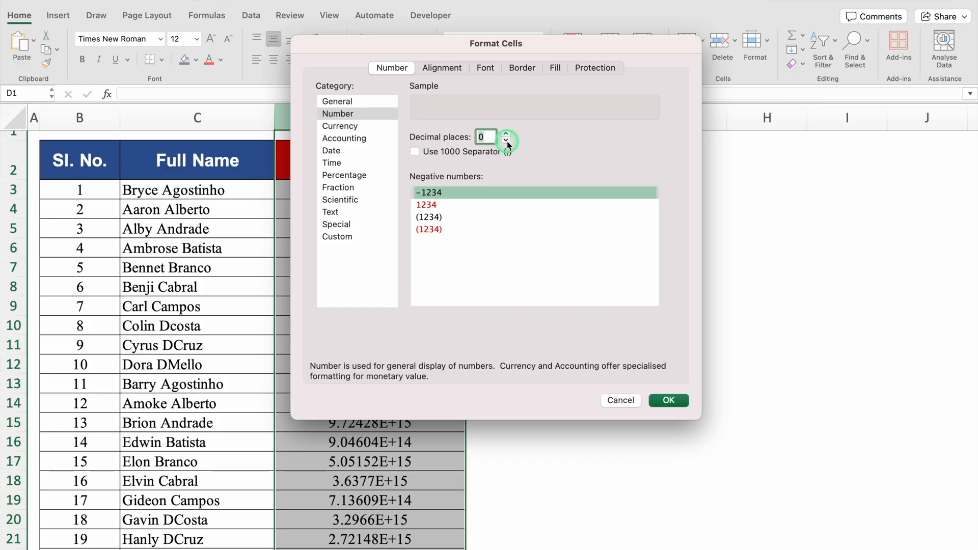
left_click(674, 402)
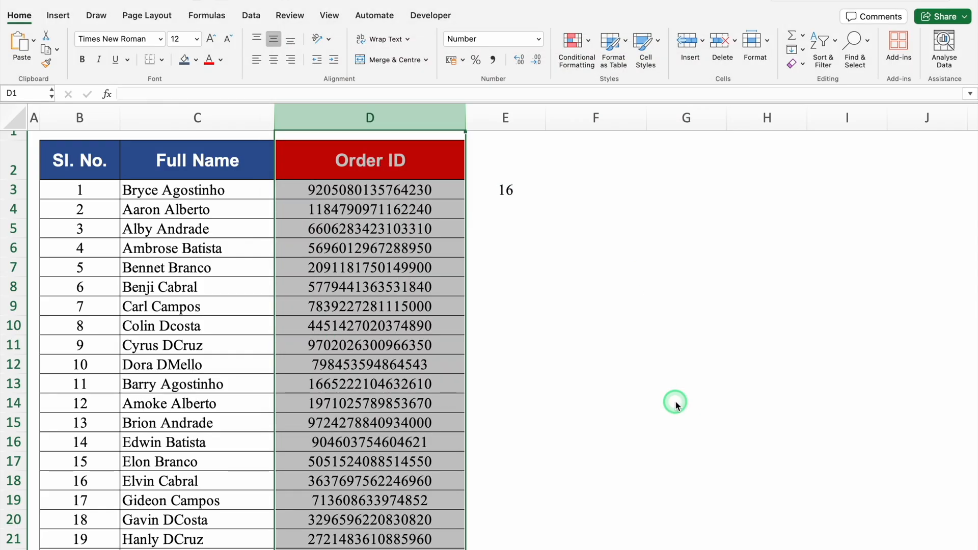
left_click(412, 191)
left_click(389, 120)
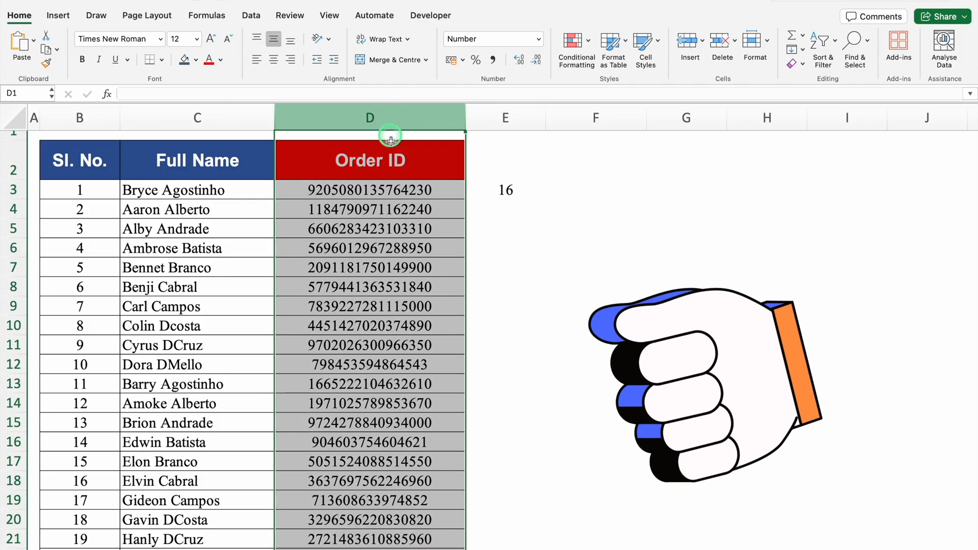
left_click(404, 192)
left_click(404, 232)
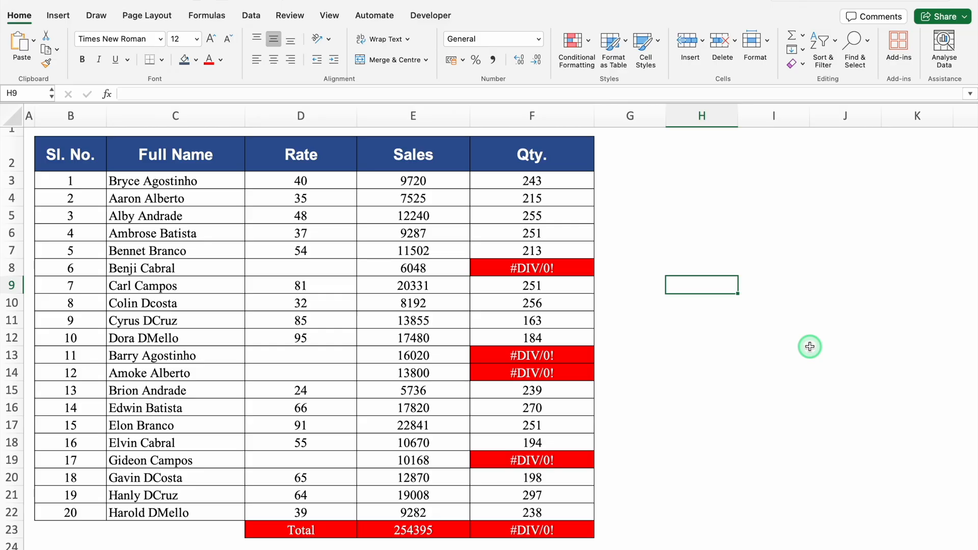
Examine the Qty. formulas in column F, including the error rows, and the Sales and Rate cells they use
left_click(571, 183)
left_click(567, 200)
left_click(567, 221)
left_click(565, 267)
left_click(568, 353)
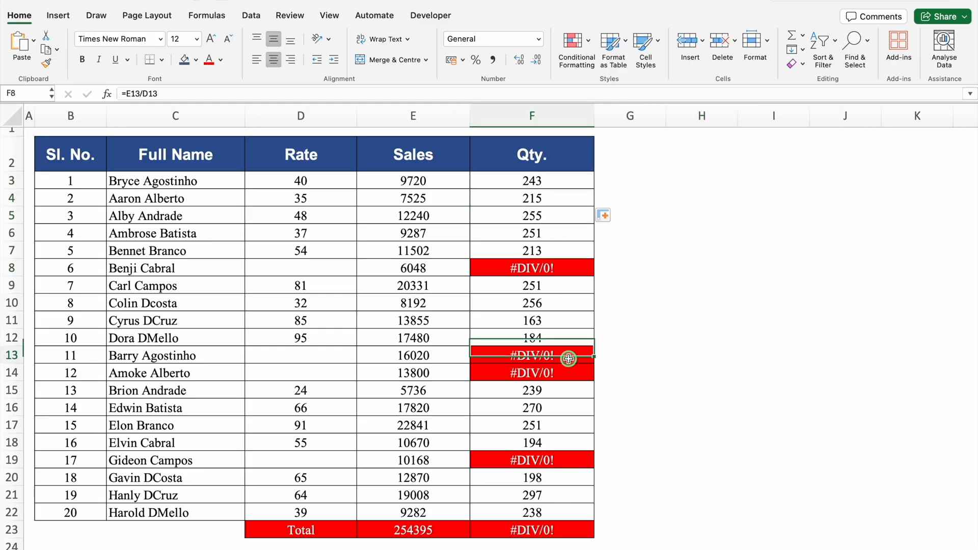
left_click(575, 377)
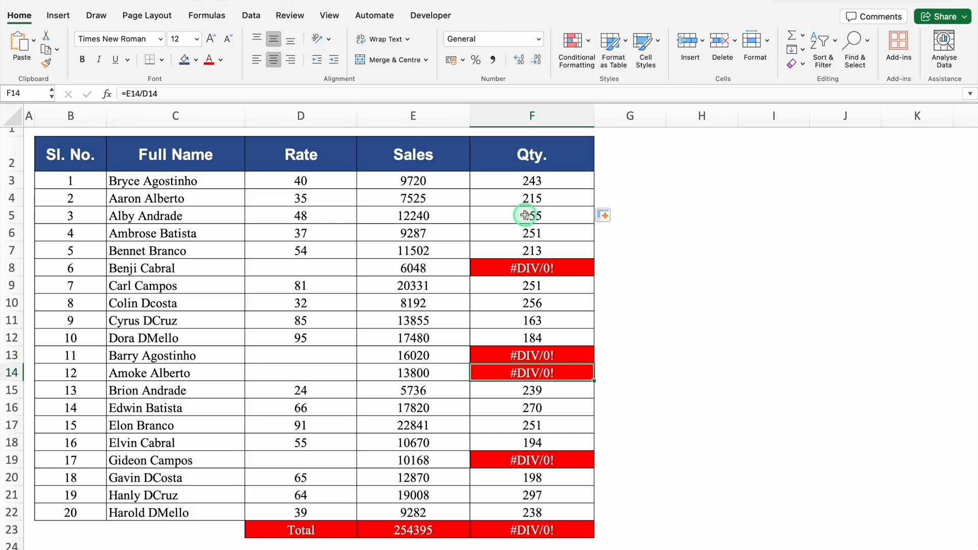
left_click(402, 179)
left_click(321, 184)
left_click(321, 266)
left_click(321, 359)
left_click(327, 376)
left_click(316, 354)
left_click(324, 368)
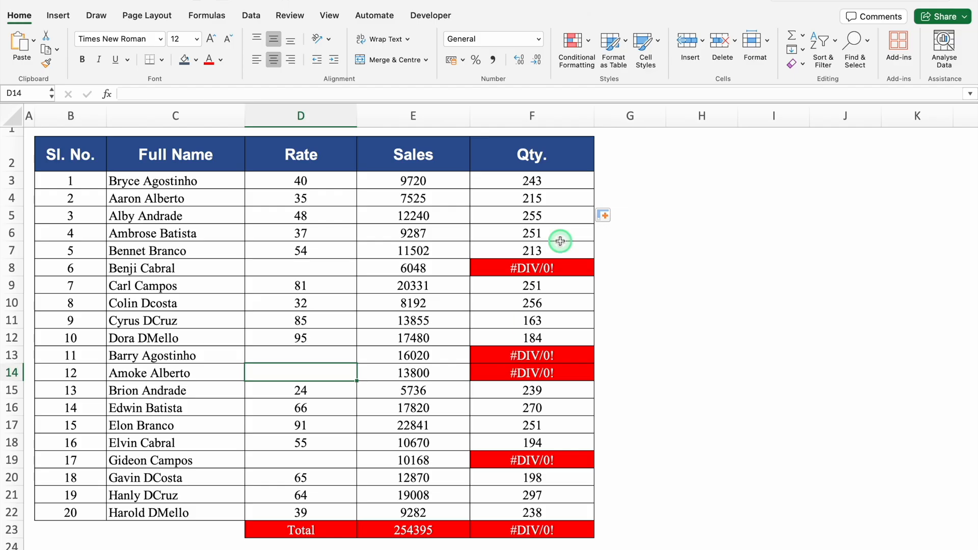
Change the Qty. formula in F3 to =IFERROR(E3/D3,"") so that errors give a blank
left_click(561, 183)
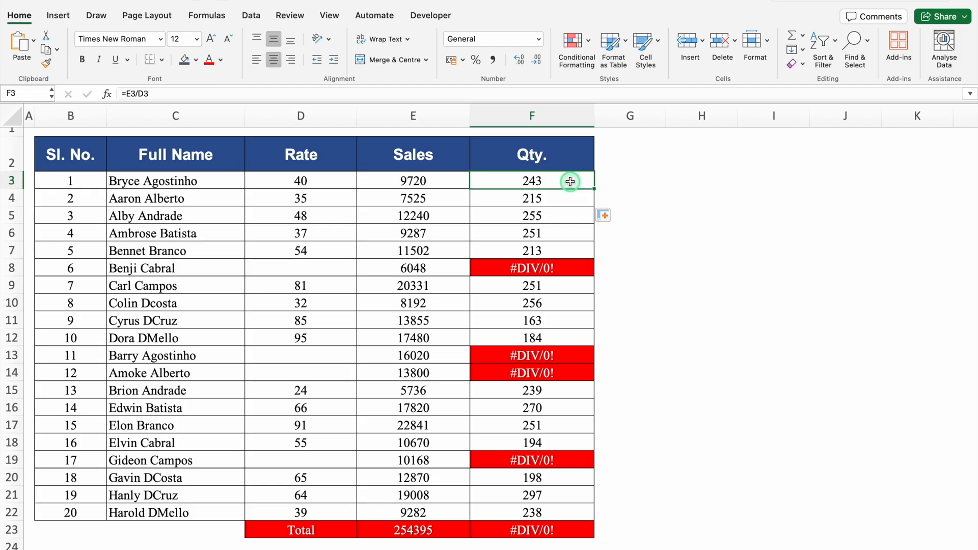
double_click(574, 182)
left_click(478, 180)
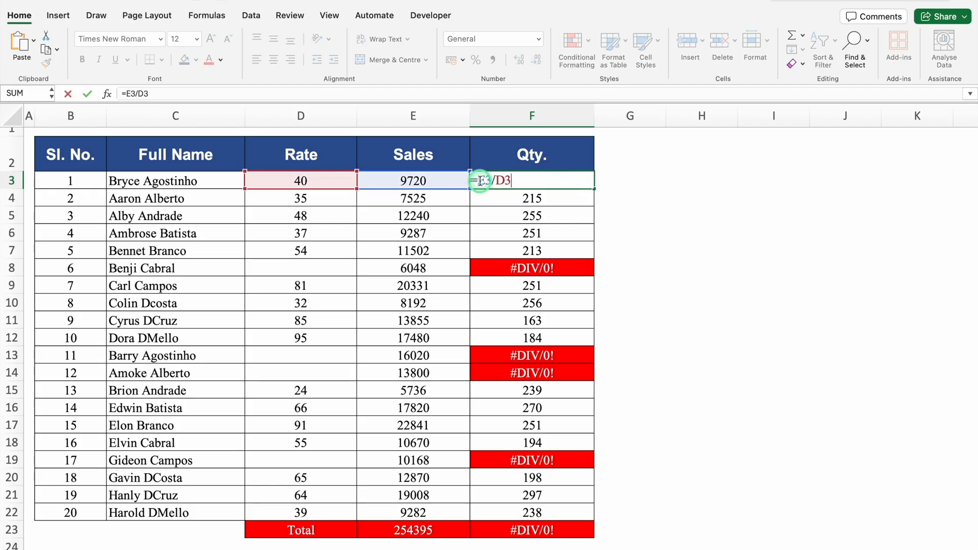
type("IF")
double_click(508, 246)
left_click(573, 180)
type(",\"\"")
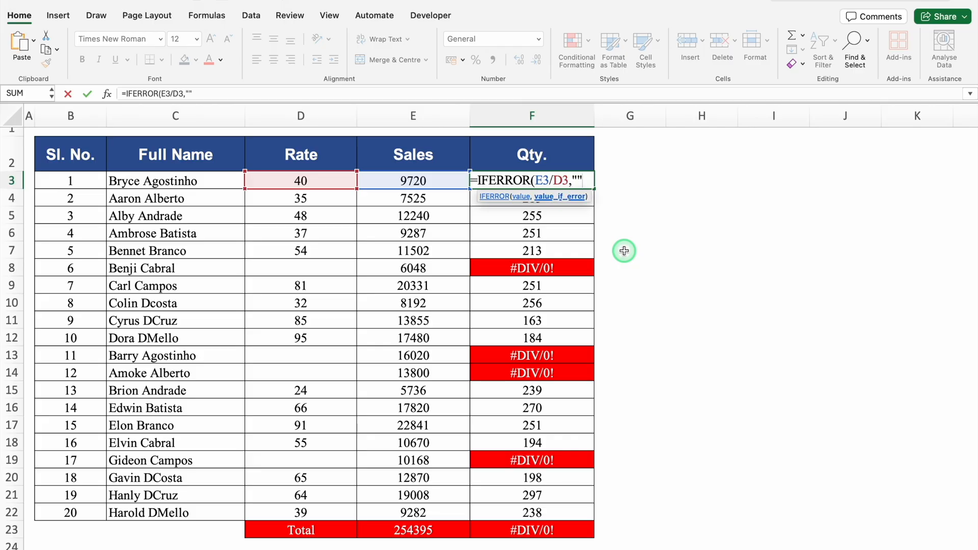
type(")")
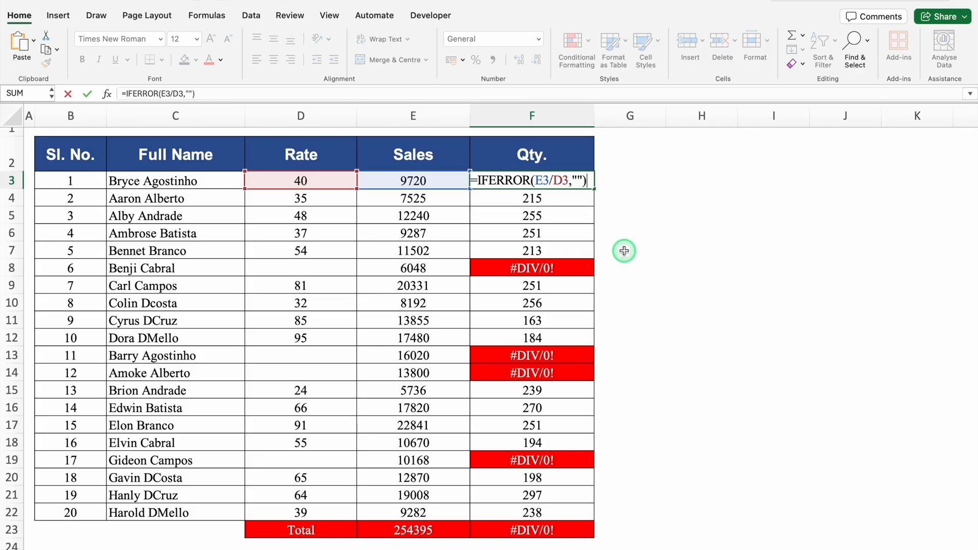
key("Return")
Fill the IFERROR formula from F3 down the Qty. column and check the Qty. cell in row 8
left_click(565, 186)
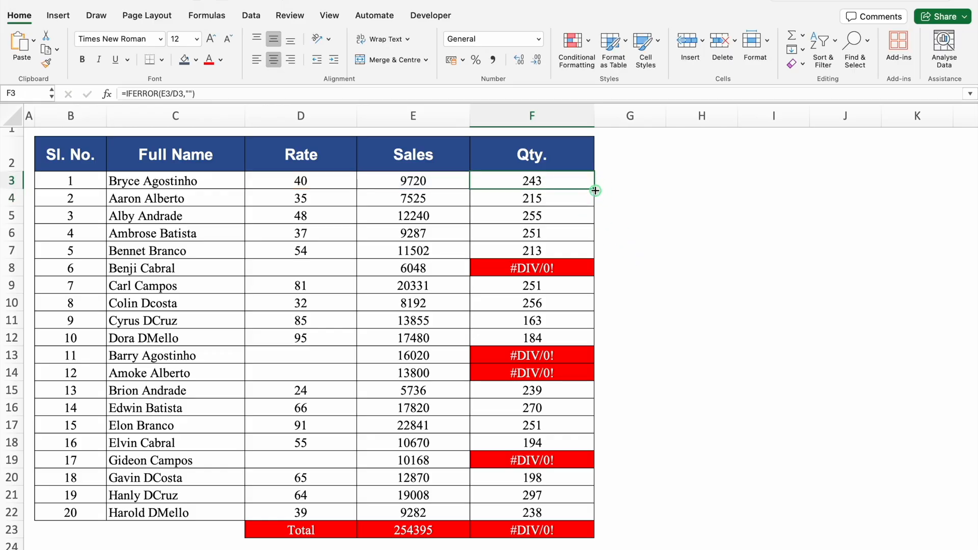
double_click(594, 190)
left_click(561, 269)
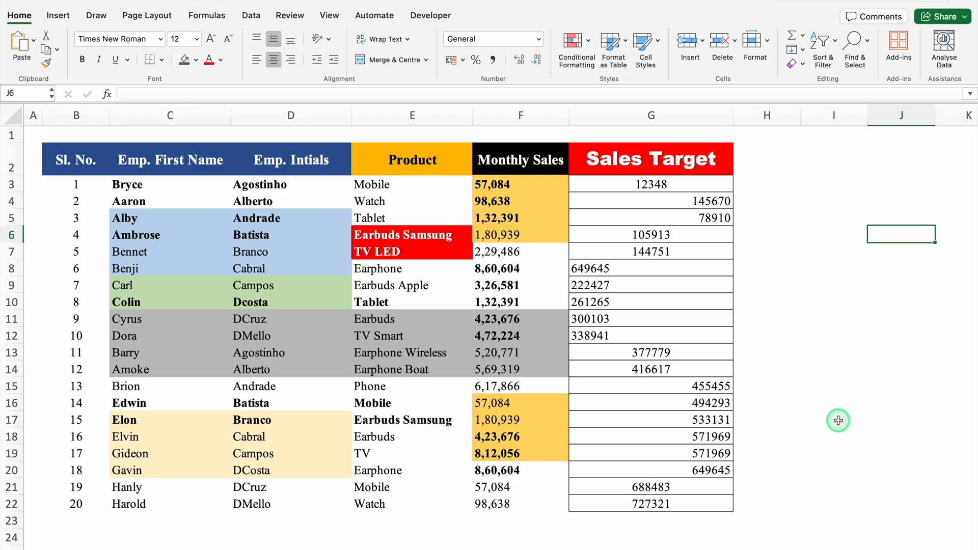
Clear all formatting from the entire employee sales data, from Sl. No. to Sales Target, keeping its contents
left_click(706, 248)
left_click(702, 299)
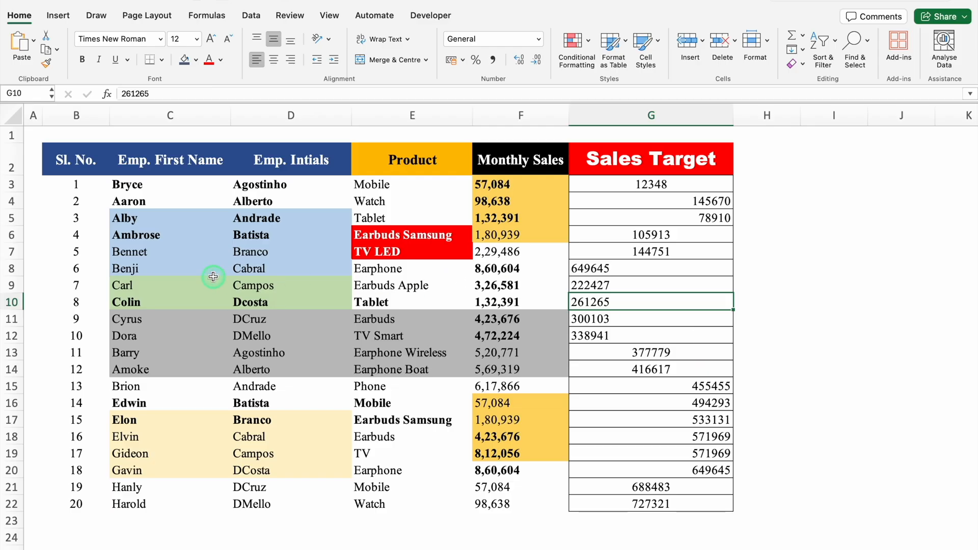
left_click(305, 245)
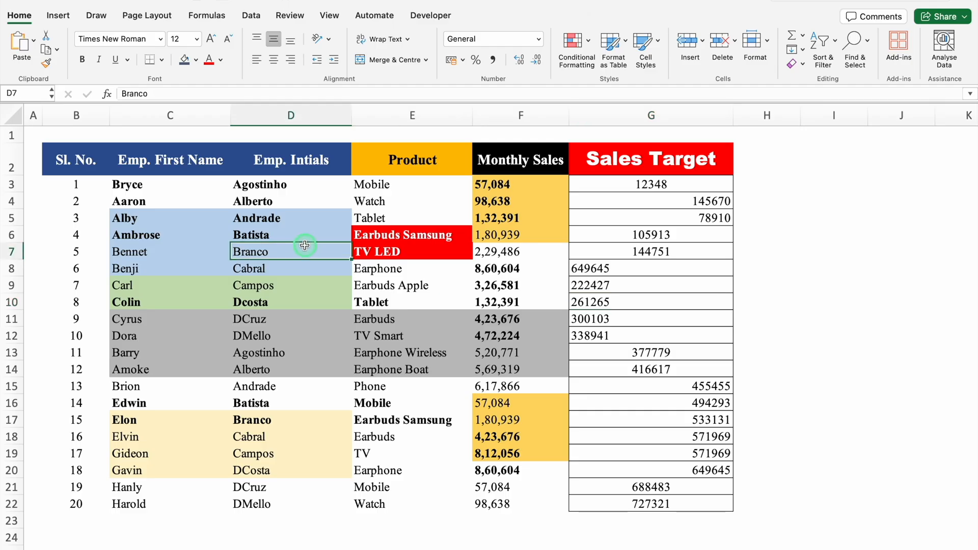
key("super+a")
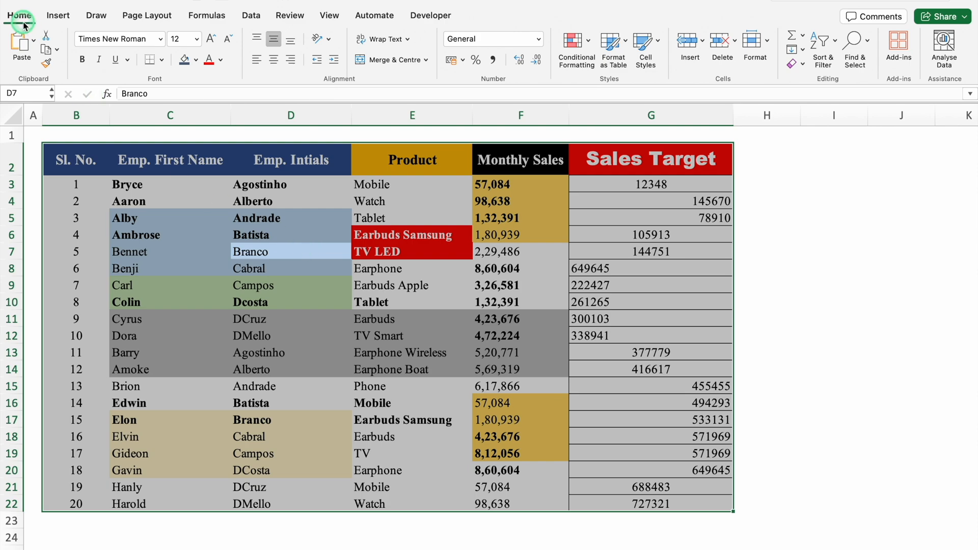
left_click(803, 65)
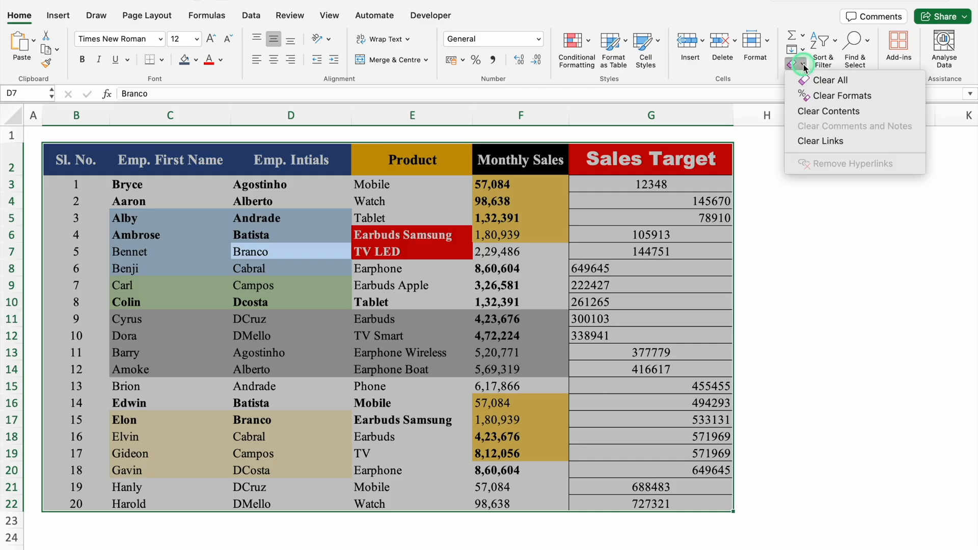
left_click(894, 97)
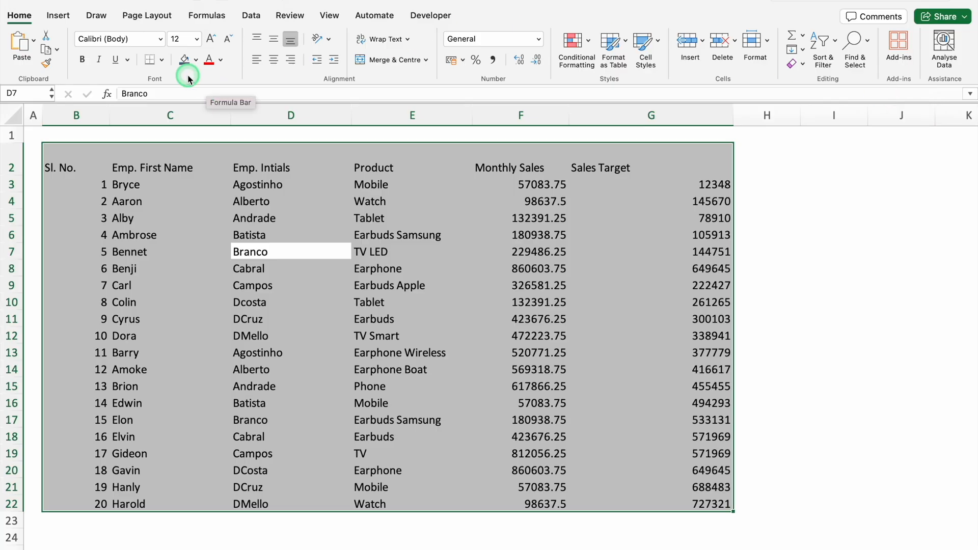
Apply all borders to the selected employee sales data and align it vertically to the middle
left_click(162, 61)
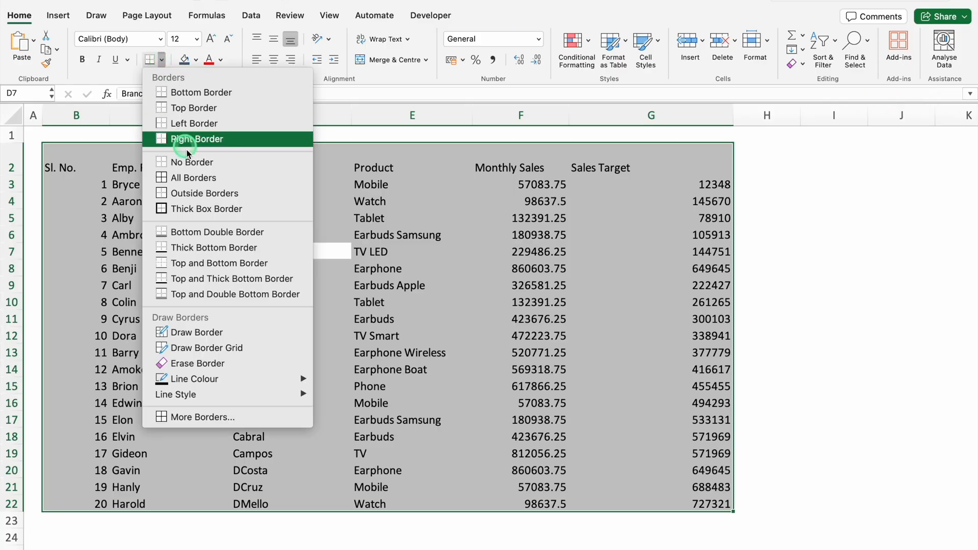
left_click(195, 180)
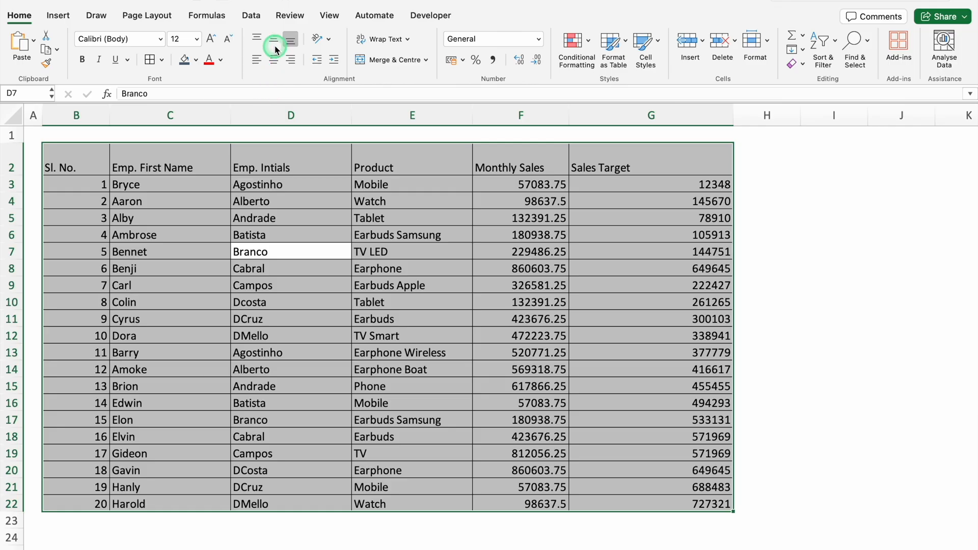
left_click(273, 40)
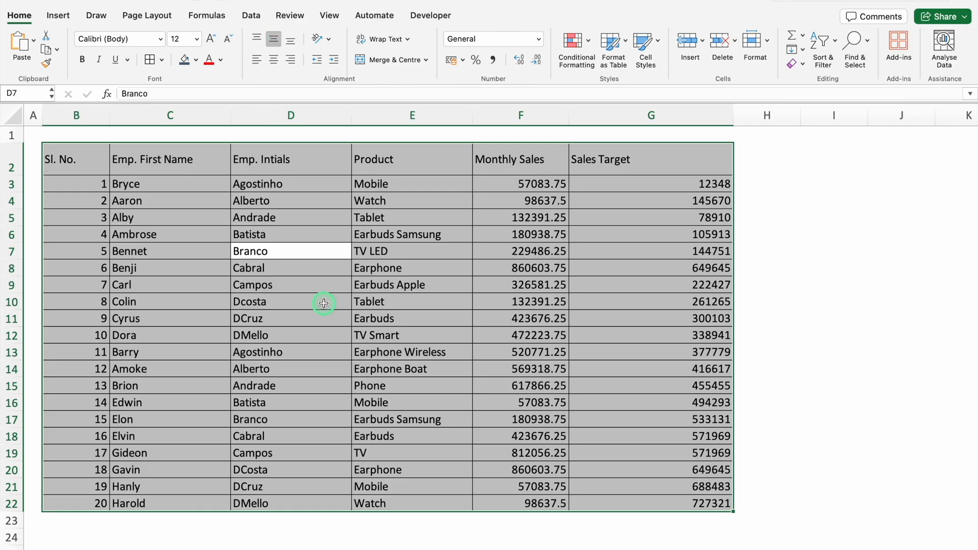
Convert the range B2:G22 into a table with headers
key("ctrl+t")
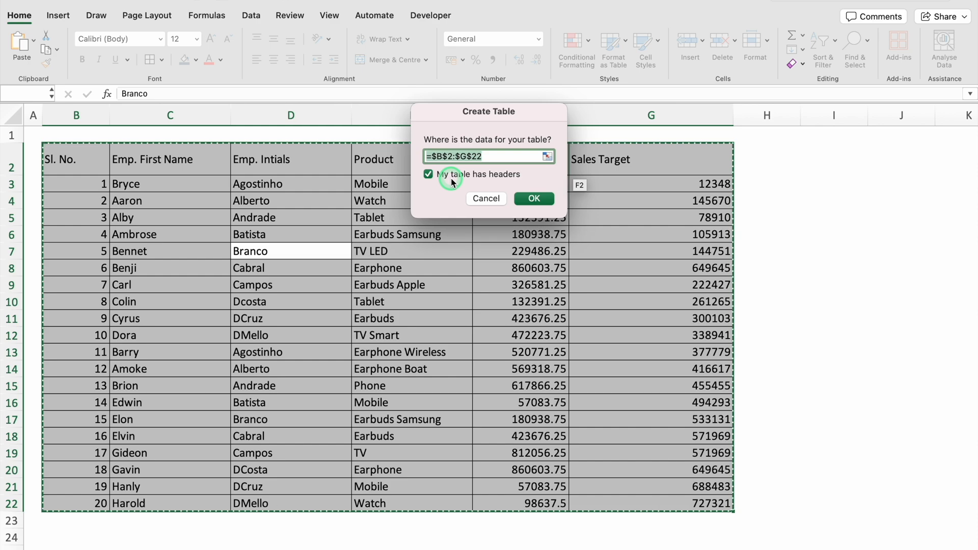
left_click(535, 198)
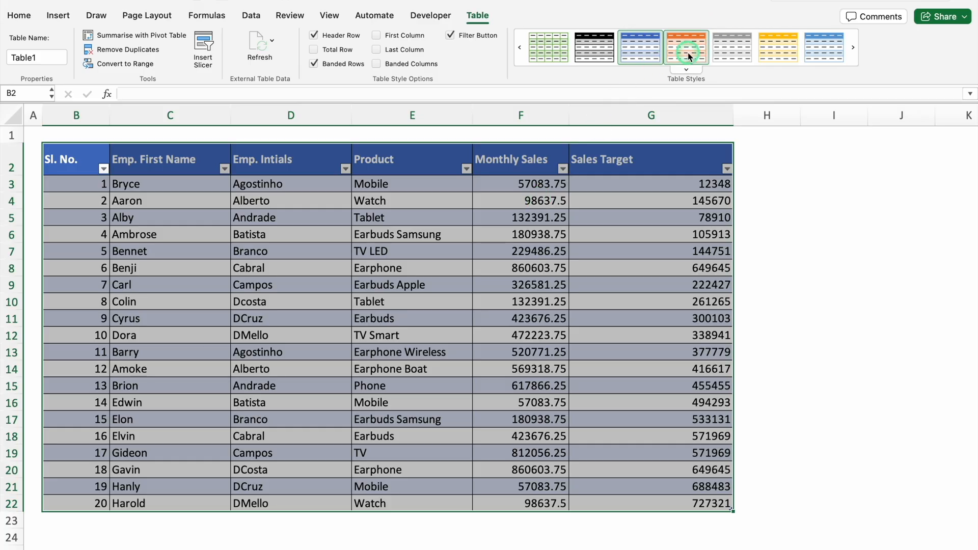
Try the black Medium table style with banded rows, and switch the table back to the blue Medium style
left_click(687, 70)
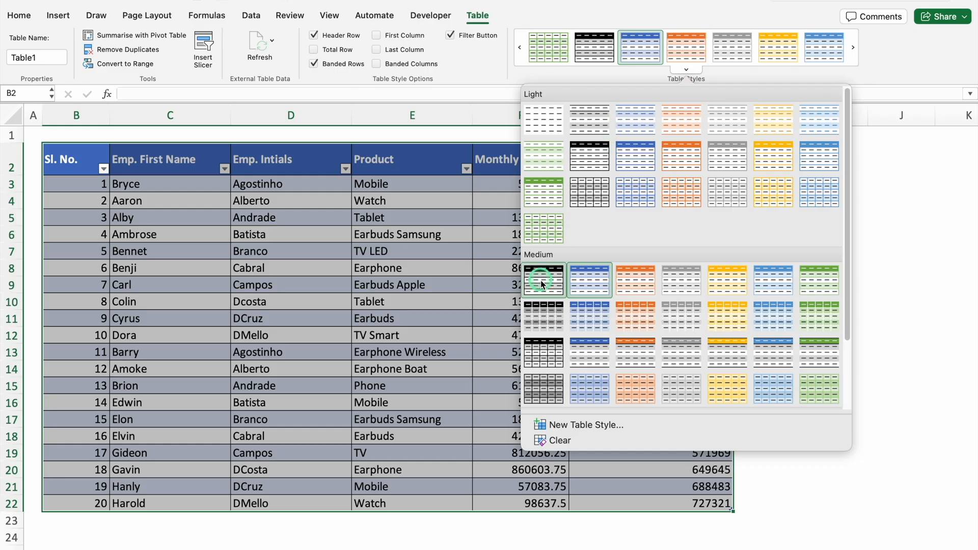
left_click(542, 281)
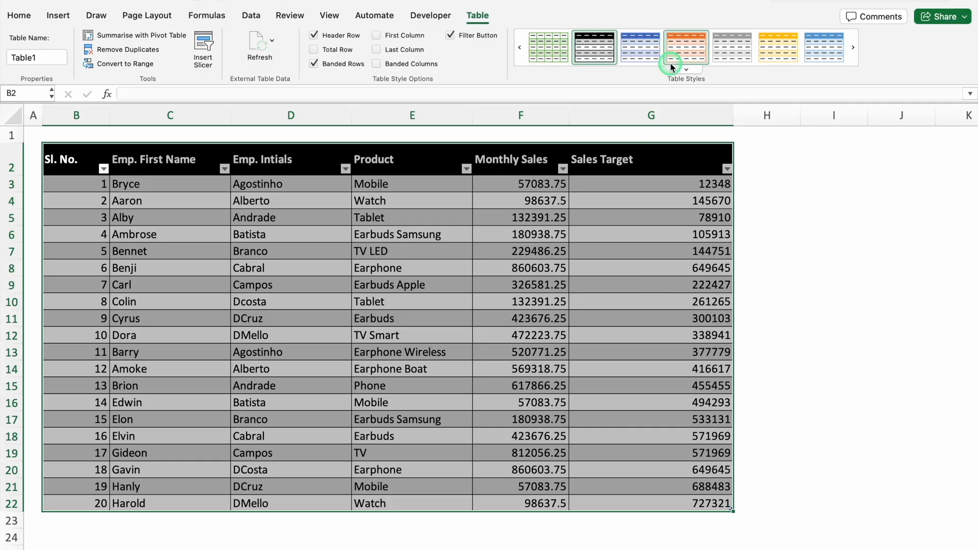
left_click(694, 70)
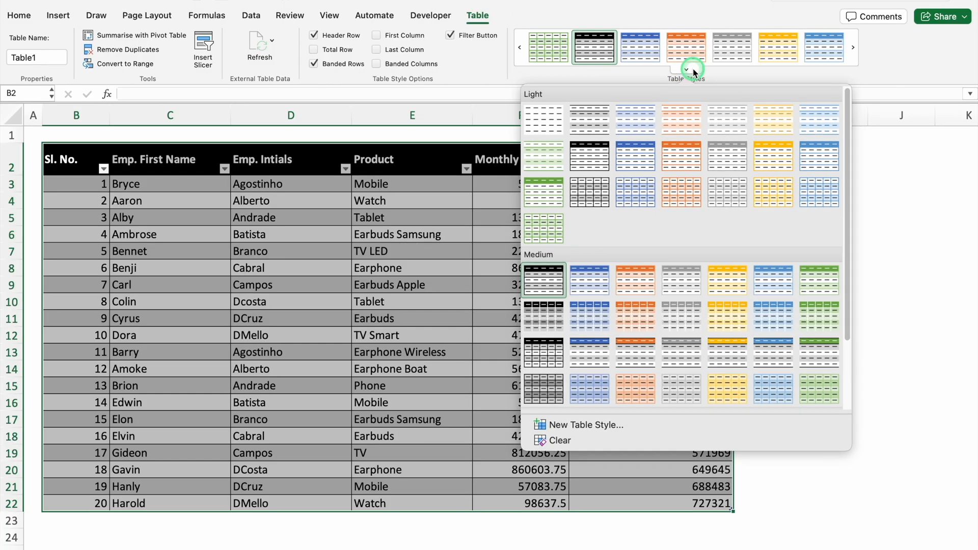
left_click(591, 282)
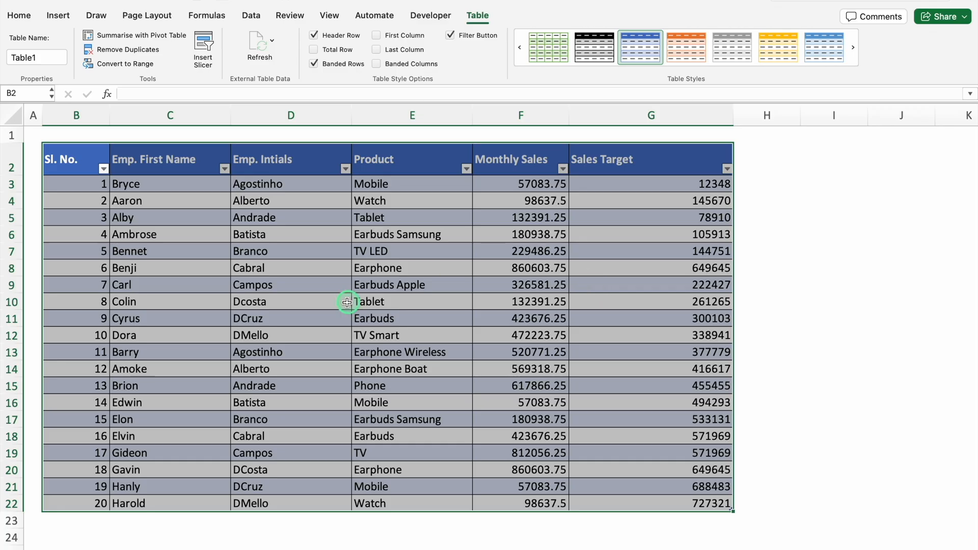
Centre the table's header row 2 and the Sl. No. column horizontally
left_click(82, 167)
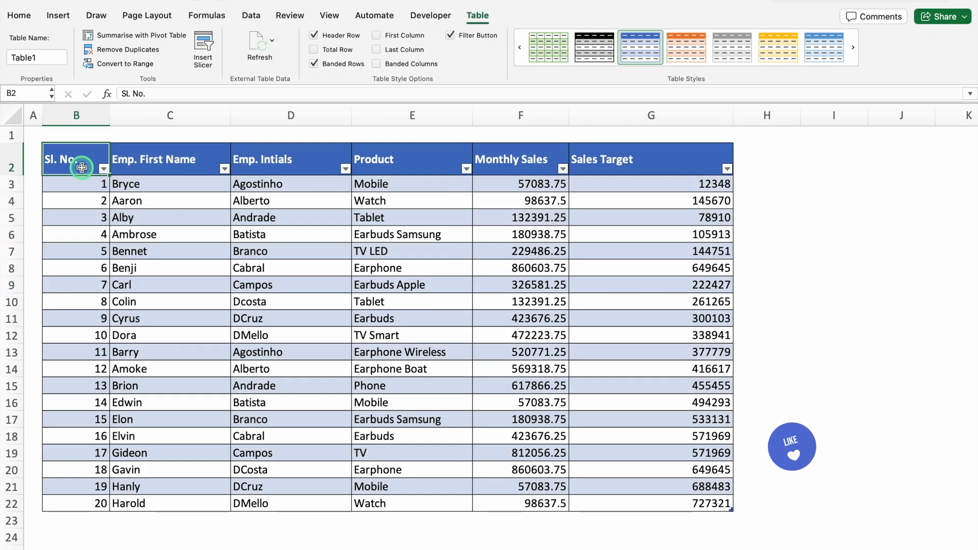
left_click(11, 167)
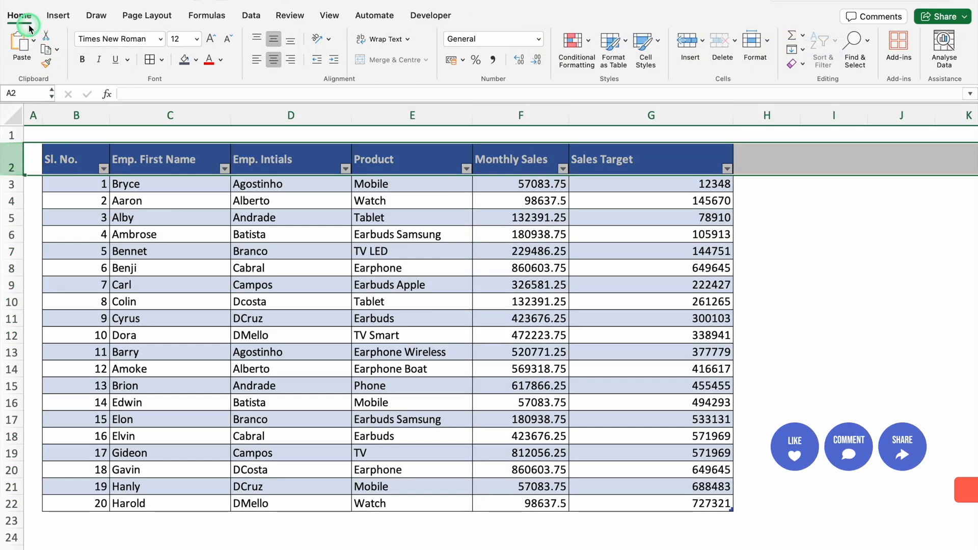
left_click(275, 61)
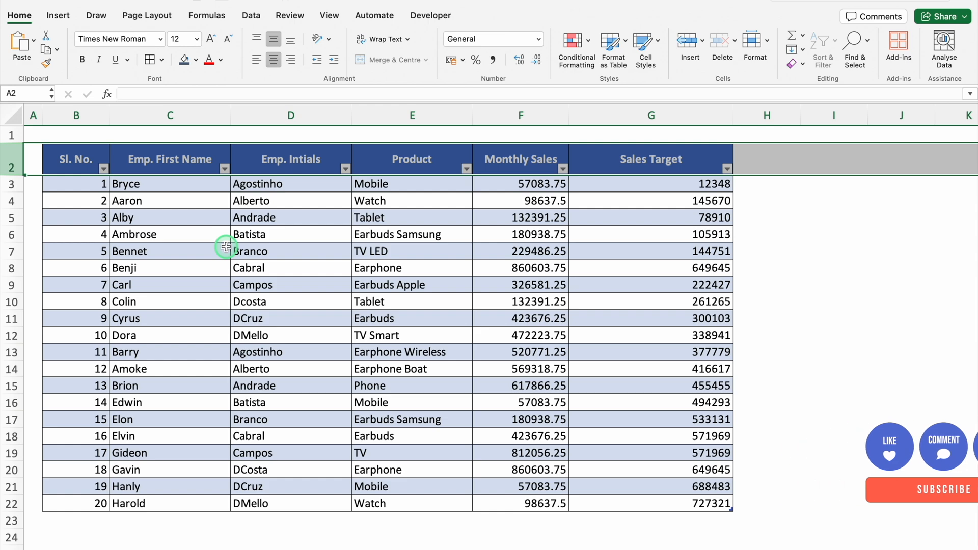
left_click(85, 116)
left_click(274, 60)
left_click(430, 163)
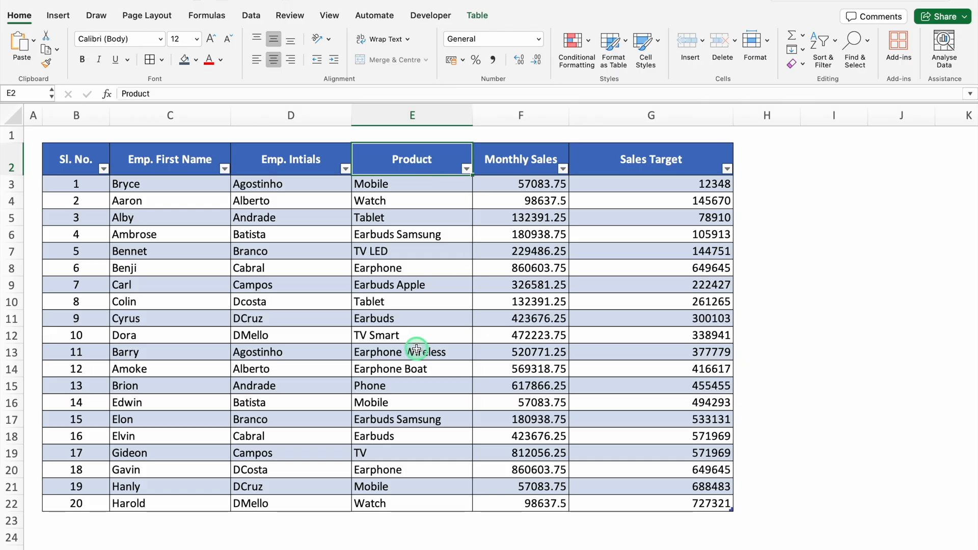
Remove the filter buttons from the table headers and convert the table to a normal range
left_click(477, 20)
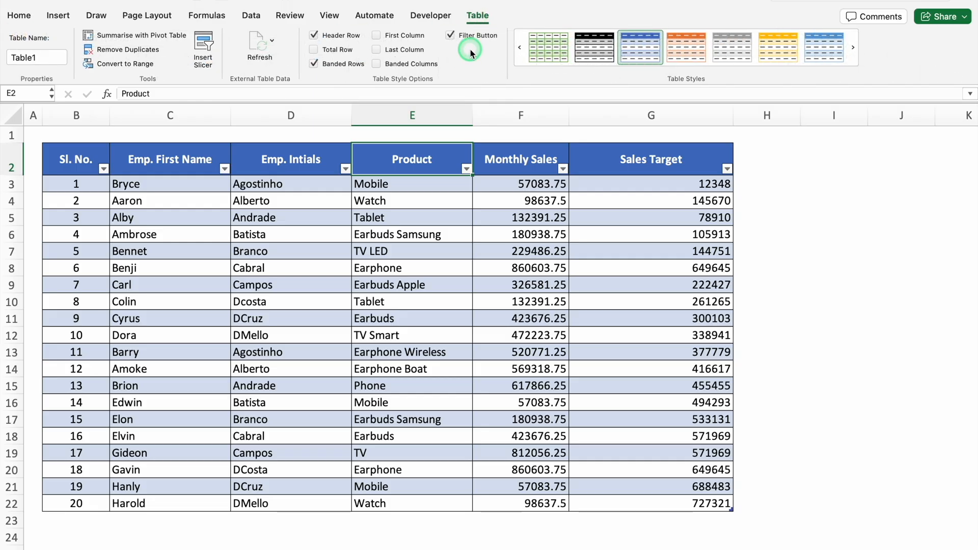
left_click(452, 34)
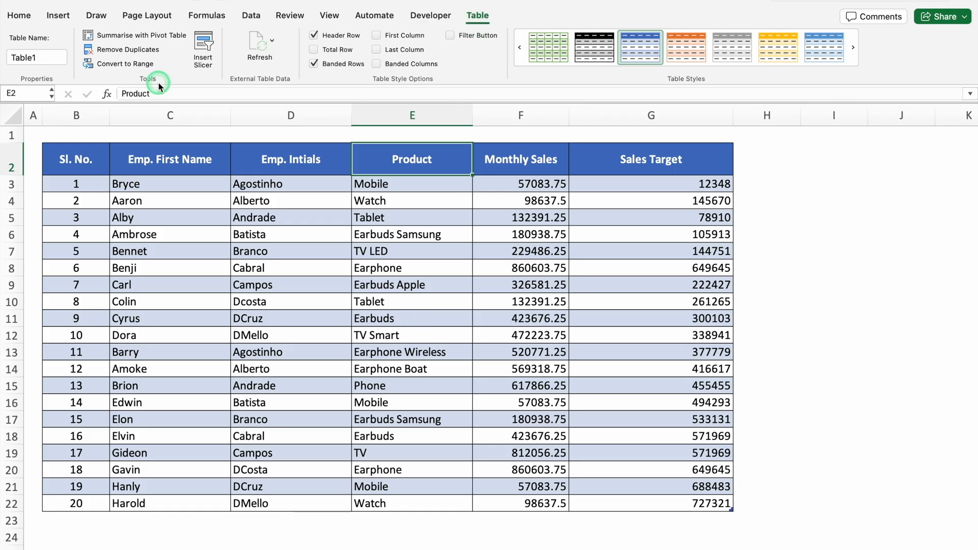
left_click(124, 66)
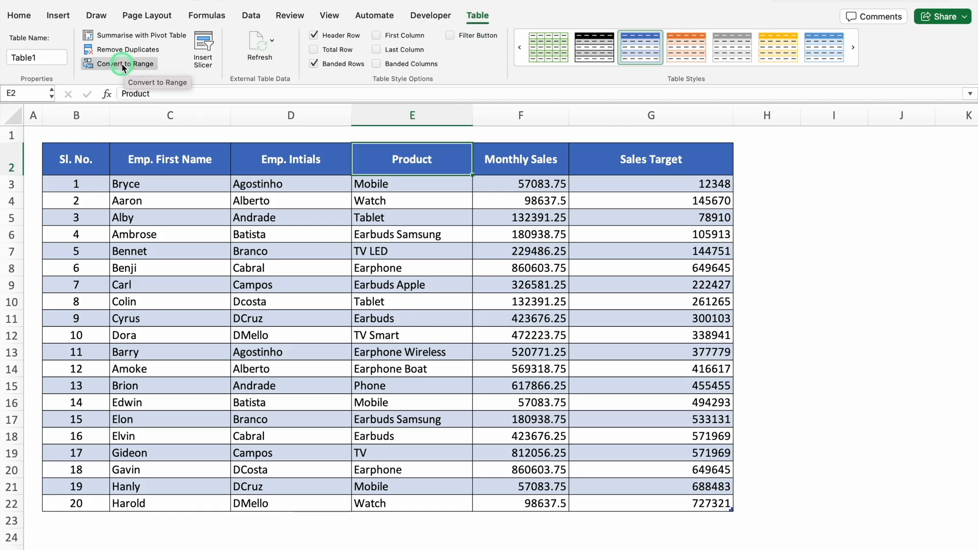
left_click(486, 182)
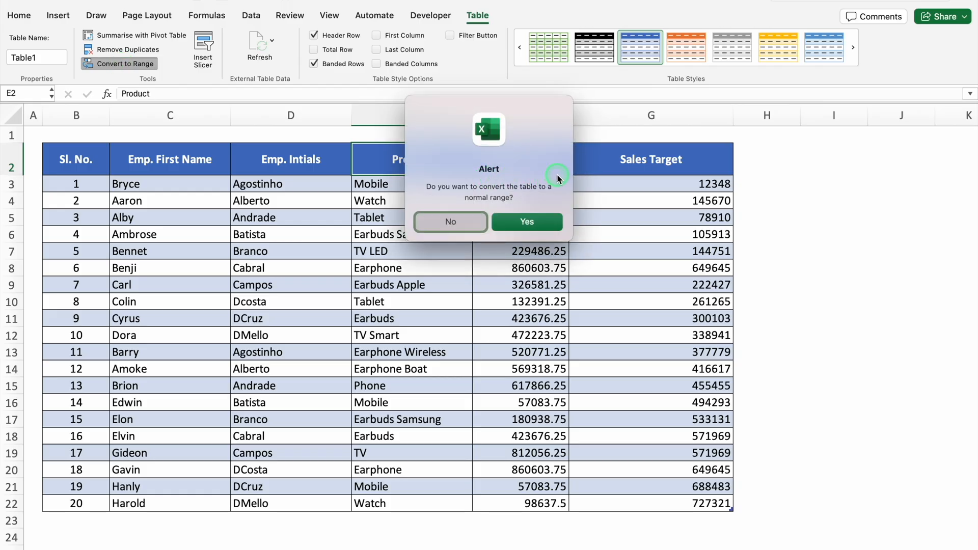
left_click(421, 256)
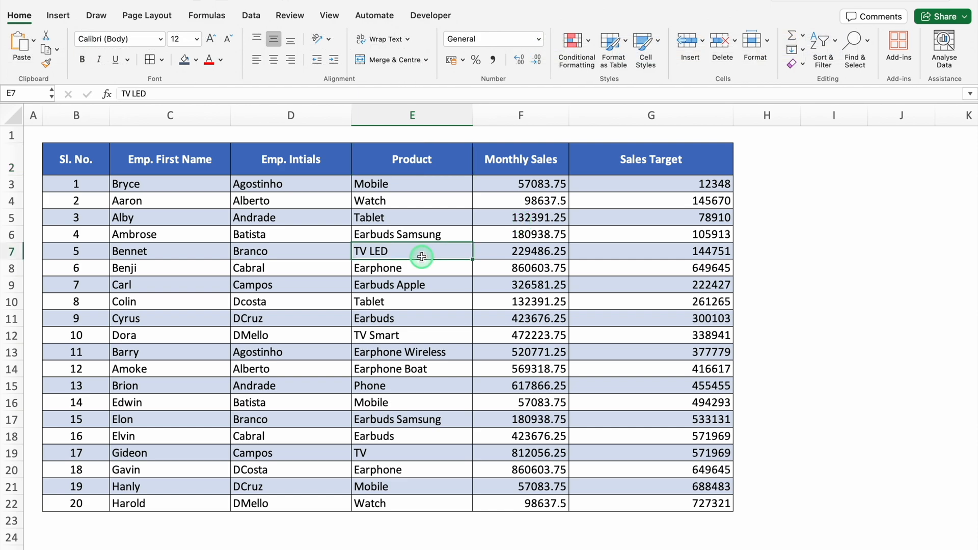
left_click(432, 229)
left_click(436, 275)
left_click(437, 317)
left_click(439, 349)
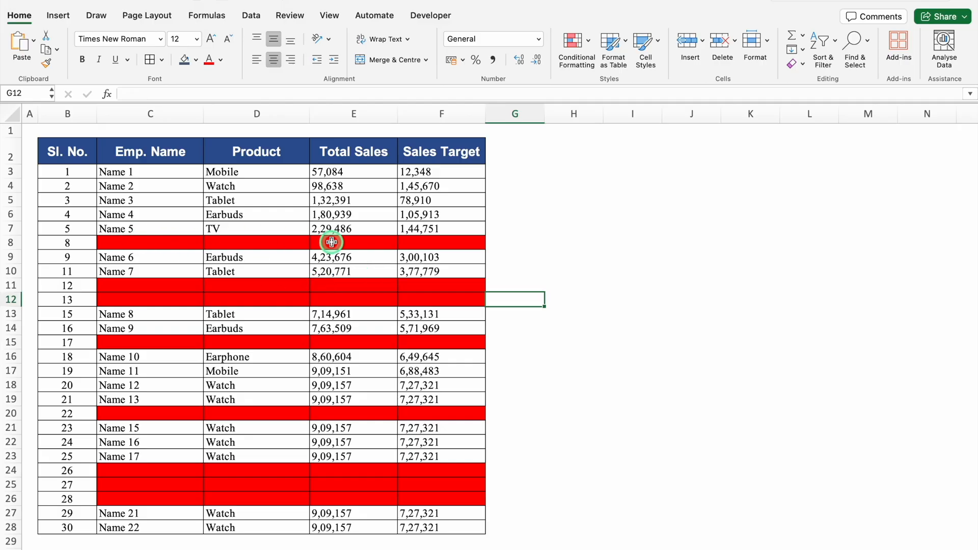
Remove the red fill from the range C3:F28 by setting it to no fill
left_click_drag(153, 171, 458, 527)
left_click(196, 60)
left_click(232, 94)
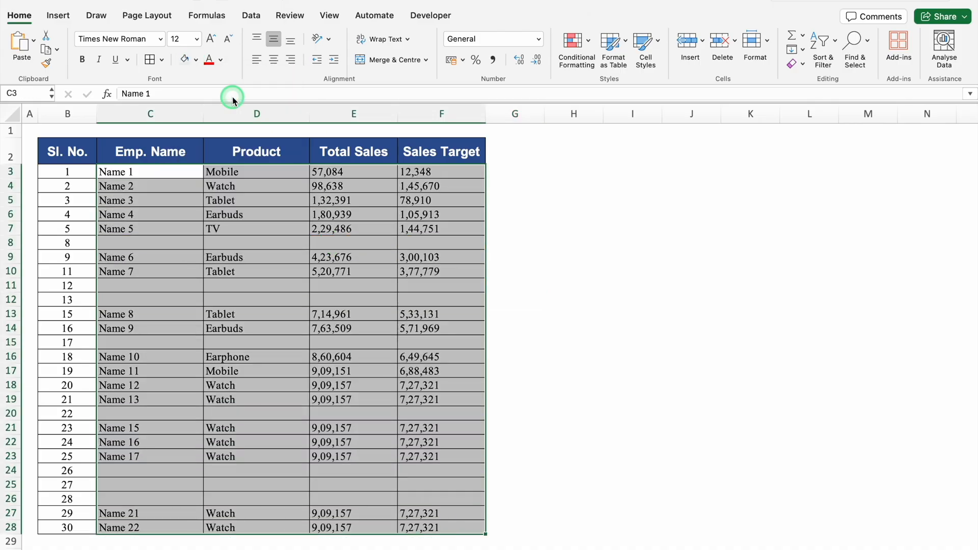
left_click(183, 230)
Select all blank cells in the employee data with Go To Special, and delete their entire rows
left_click(141, 195)
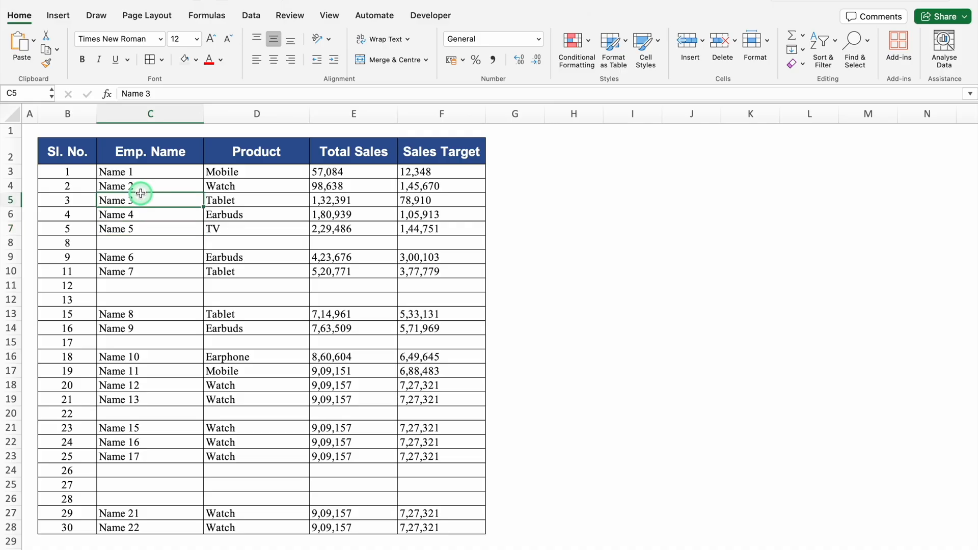
key("super+a")
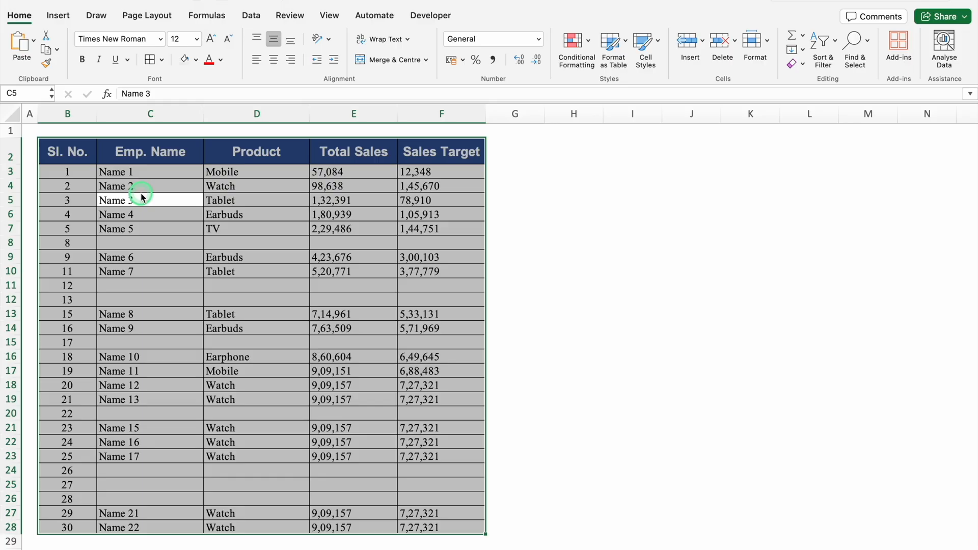
key("ctrl+g")
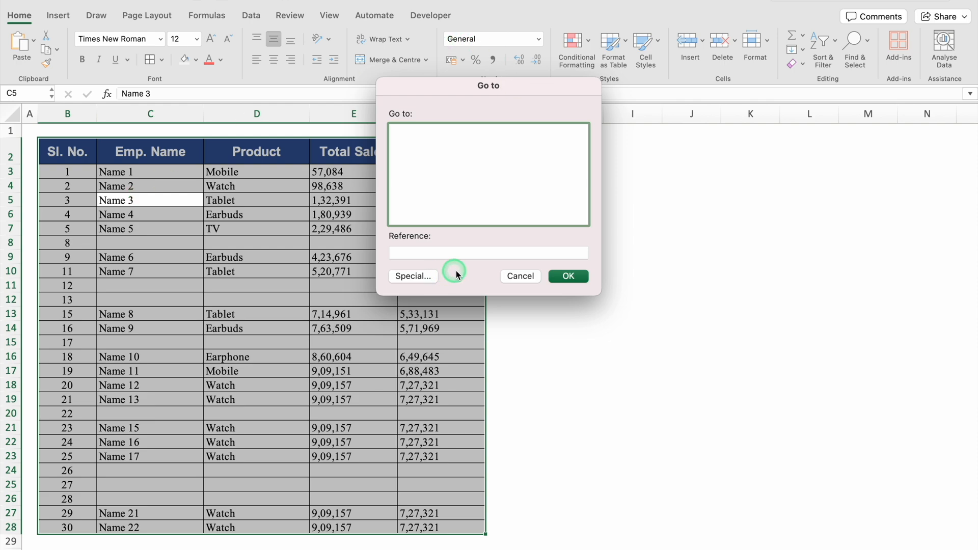
left_click(414, 276)
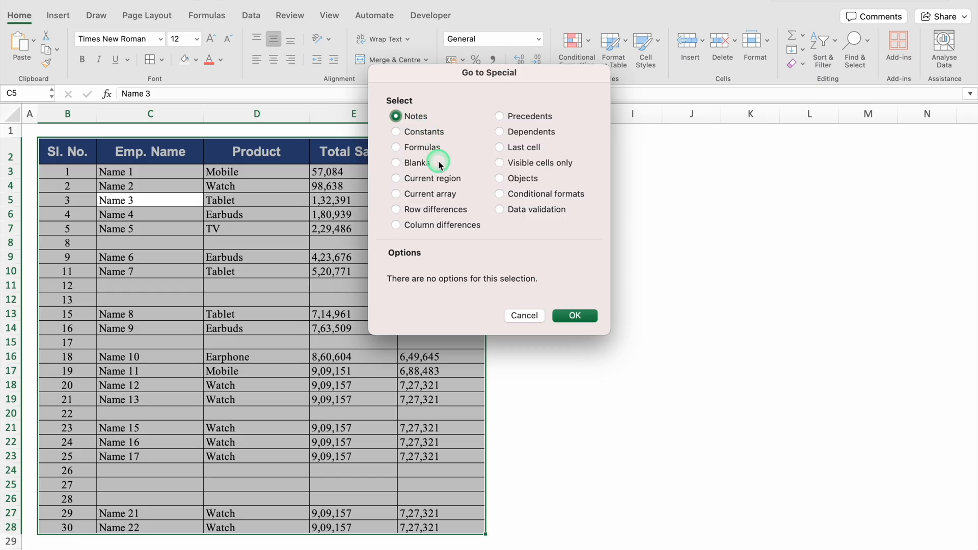
left_click(396, 162)
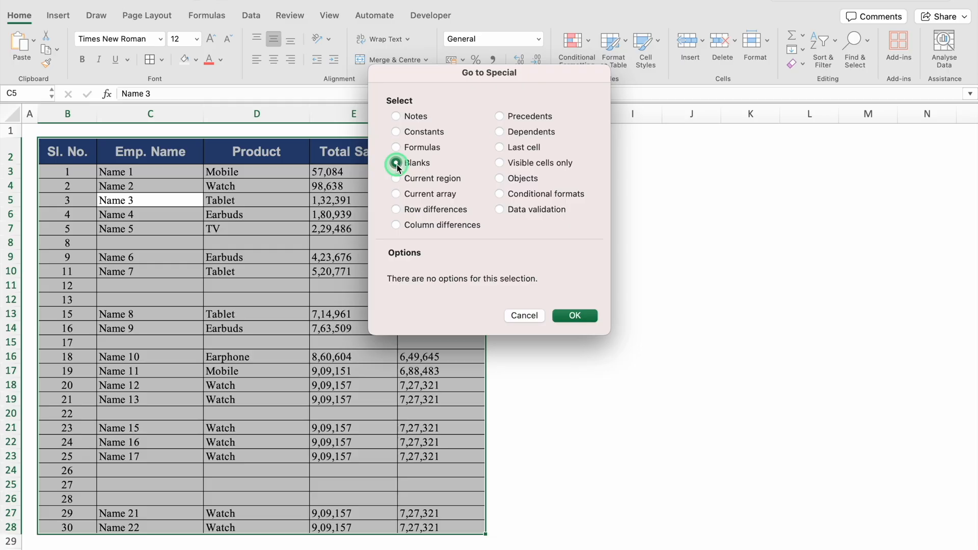
left_click(575, 315)
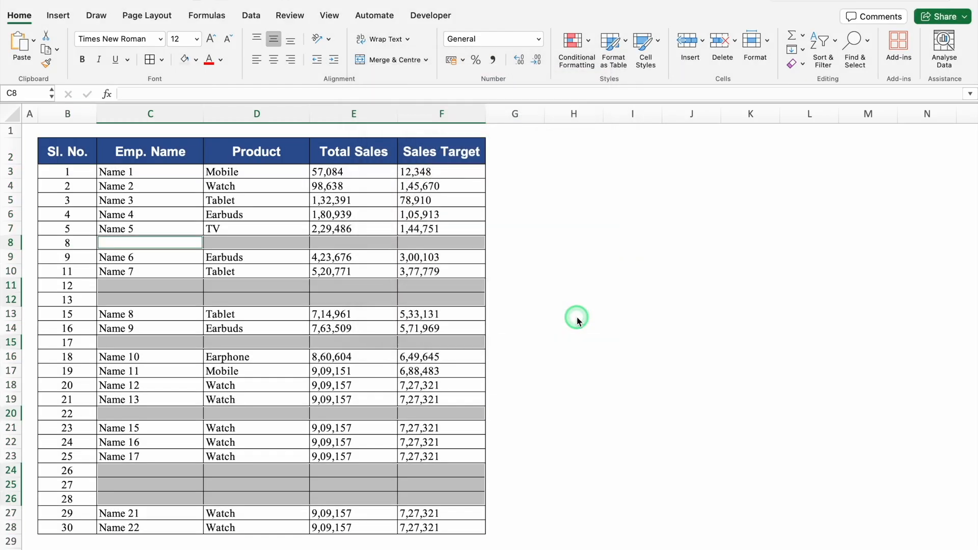
key("ctrl+minus")
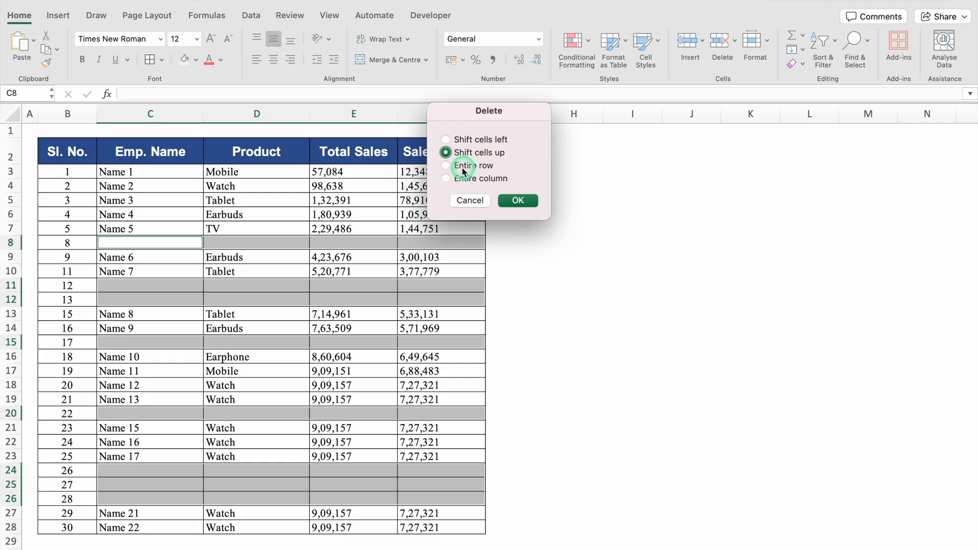
left_click(446, 165)
left_click(518, 200)
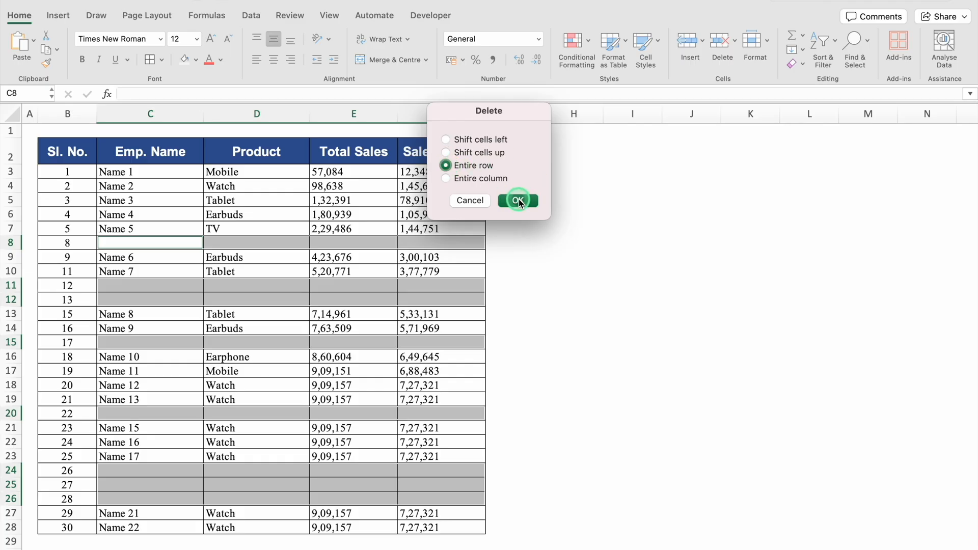
left_click(571, 352)
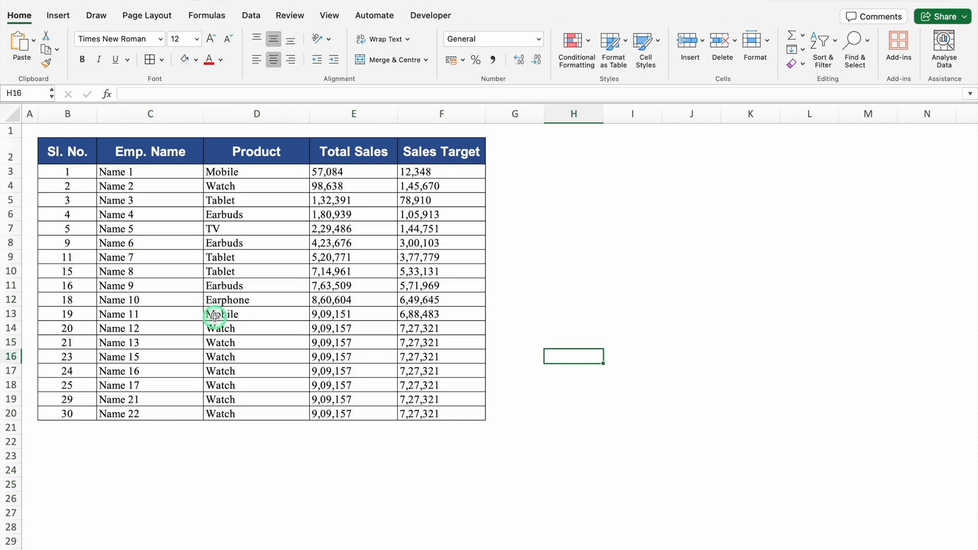
Renumber the Sl. No. column consecutively by filling the series 1, 2 from B3:B4 to the last data row
left_click_drag(79, 172, 85, 185)
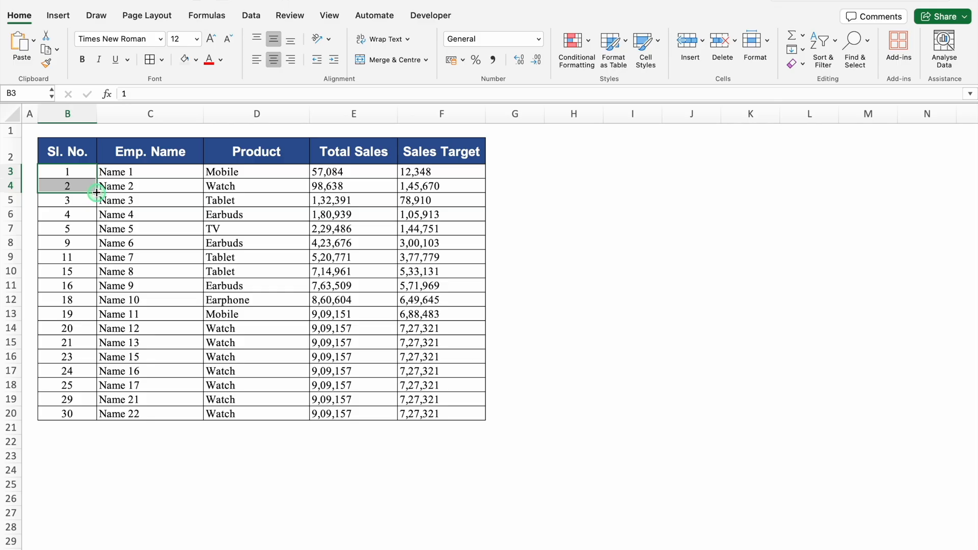
double_click(97, 193)
left_click(596, 411)
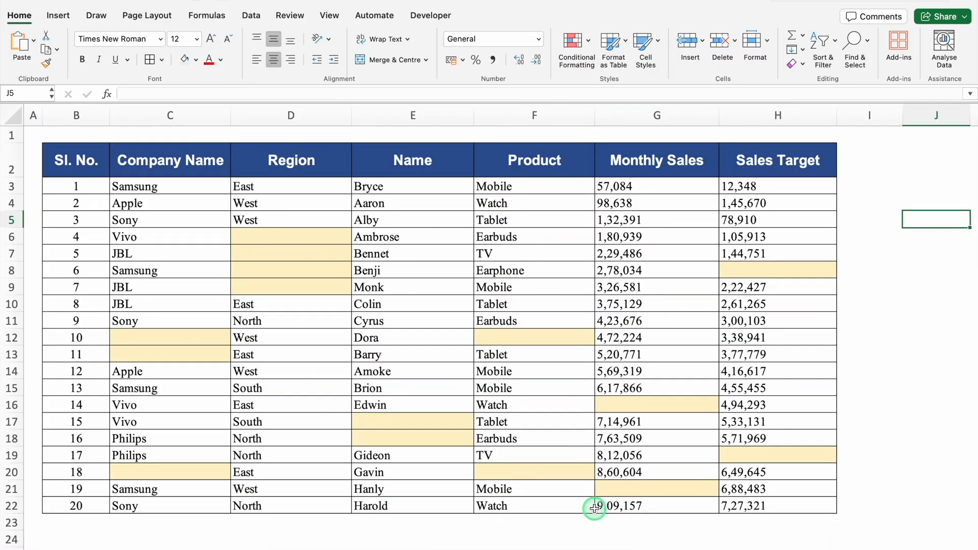
left_click(296, 237)
left_click(260, 253)
left_click(288, 271)
left_click(301, 283)
left_click(199, 334)
left_click(203, 349)
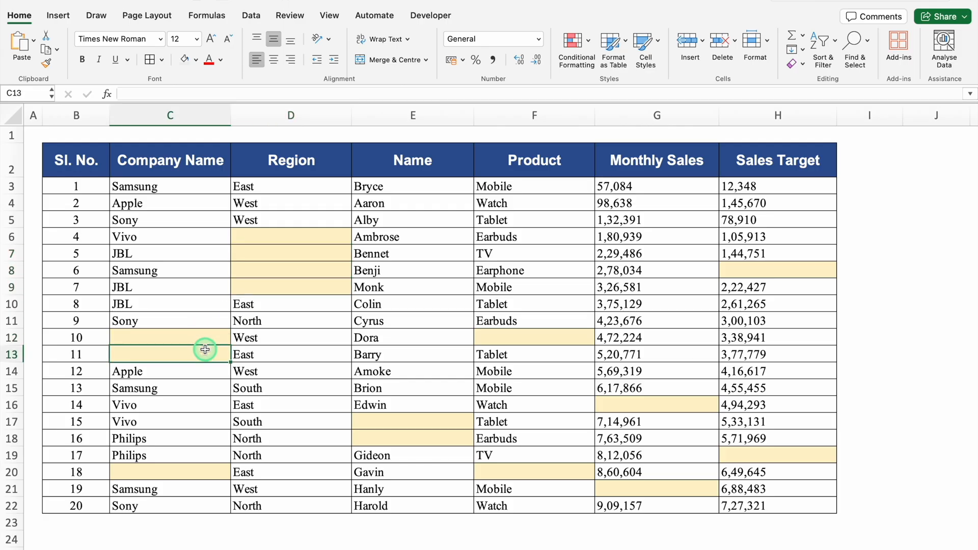
Try entering "No Data" by hand in the blank Region cell D6, and clear it again
left_click(282, 238)
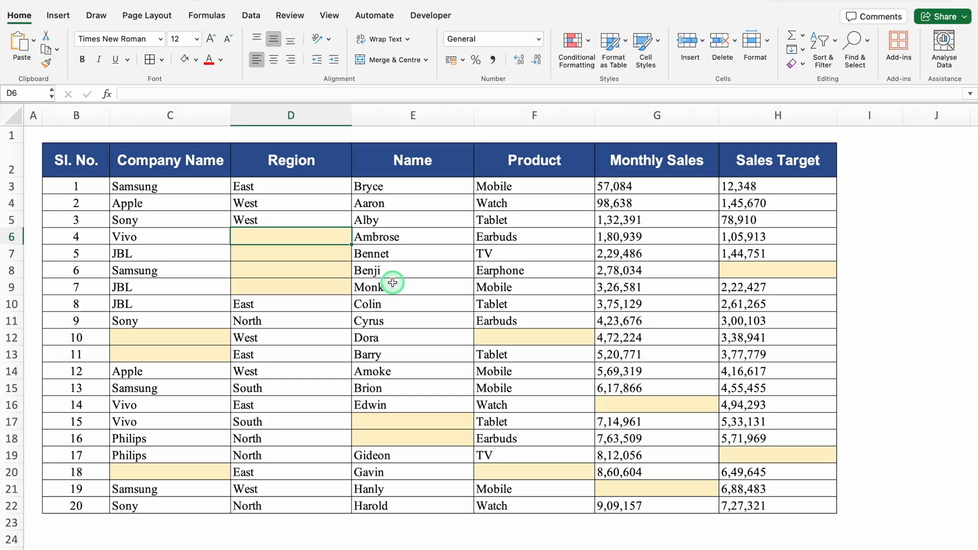
type("No Data")
key("Return")
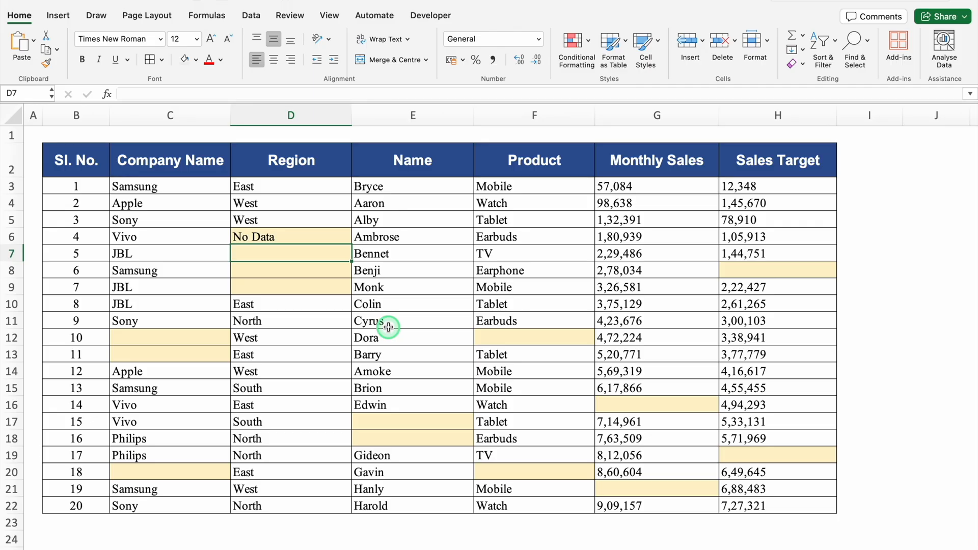
key("Up")
key("Delete")
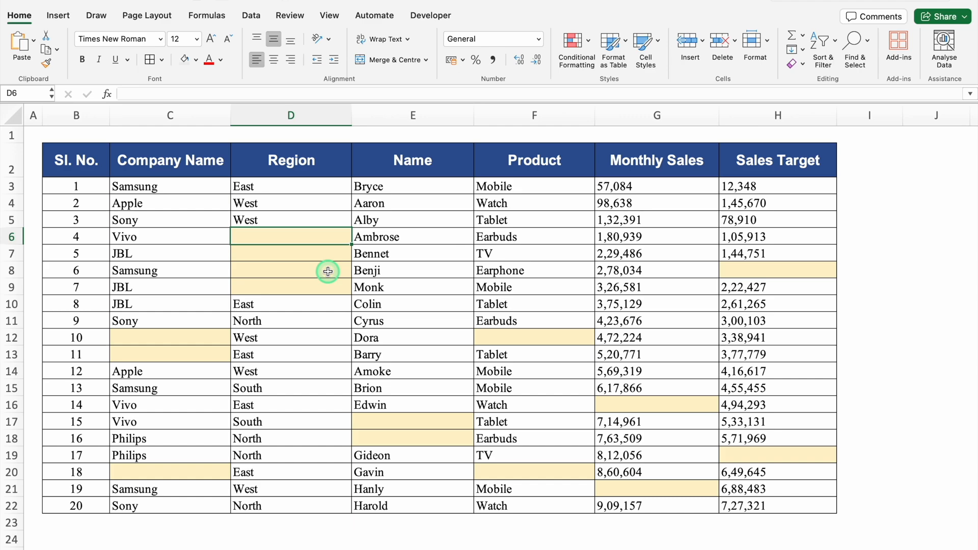
Select all blank cells in the company sales data with Go To Special, and fill them all at once with "No Data"
key("super+a")
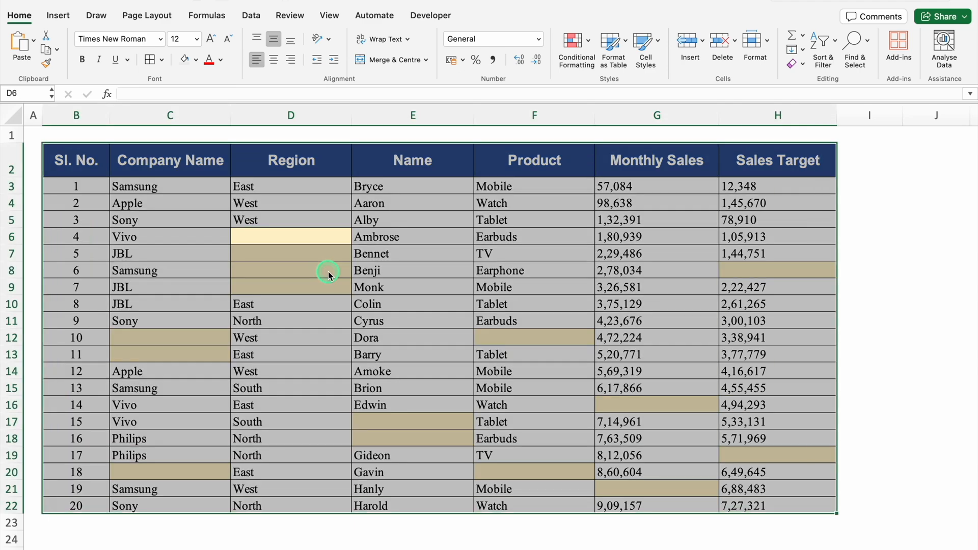
key("ctrl+g")
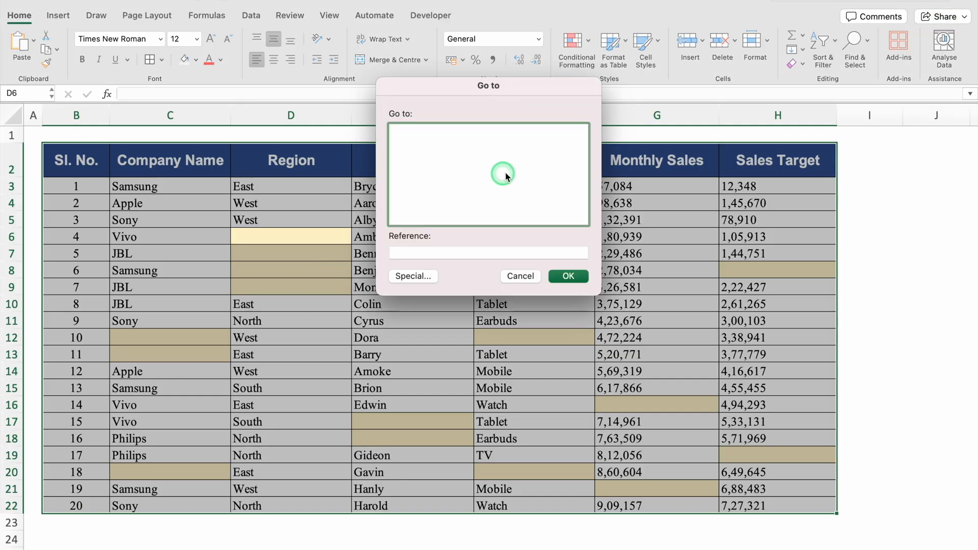
left_click(412, 276)
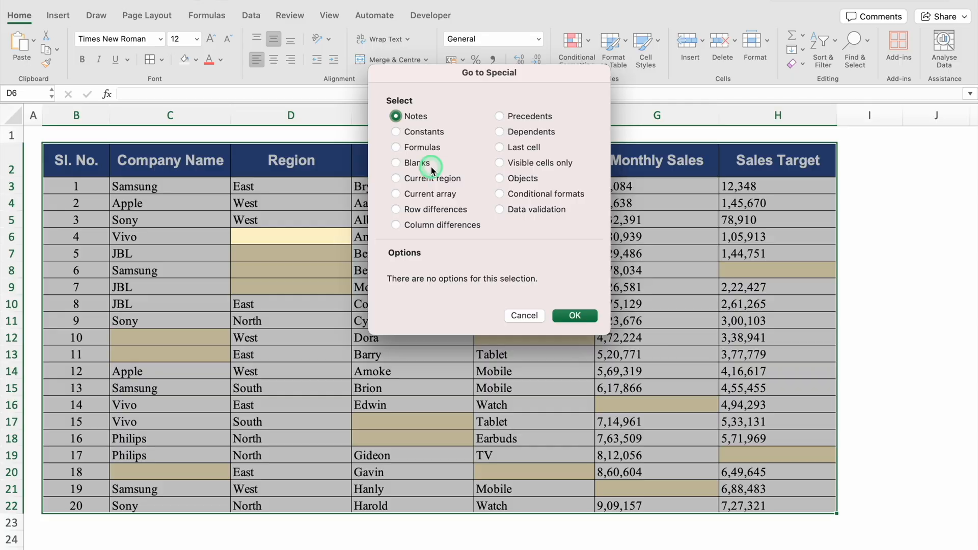
left_click(397, 162)
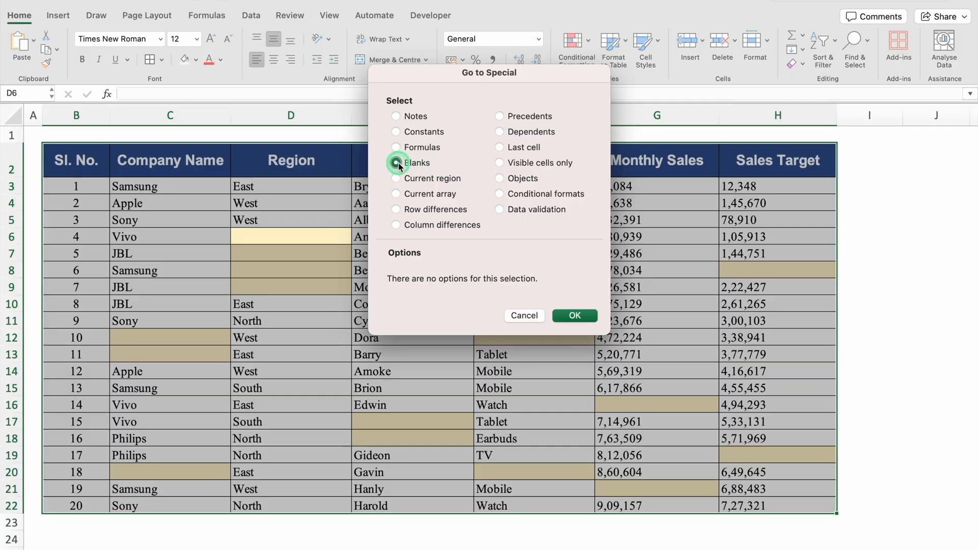
left_click(580, 316)
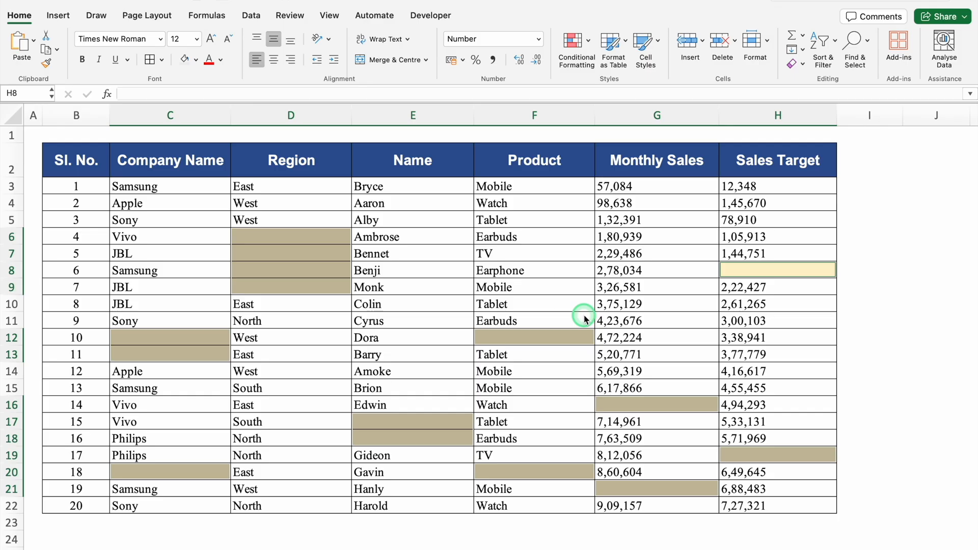
left_click(242, 93)
type("No Data")
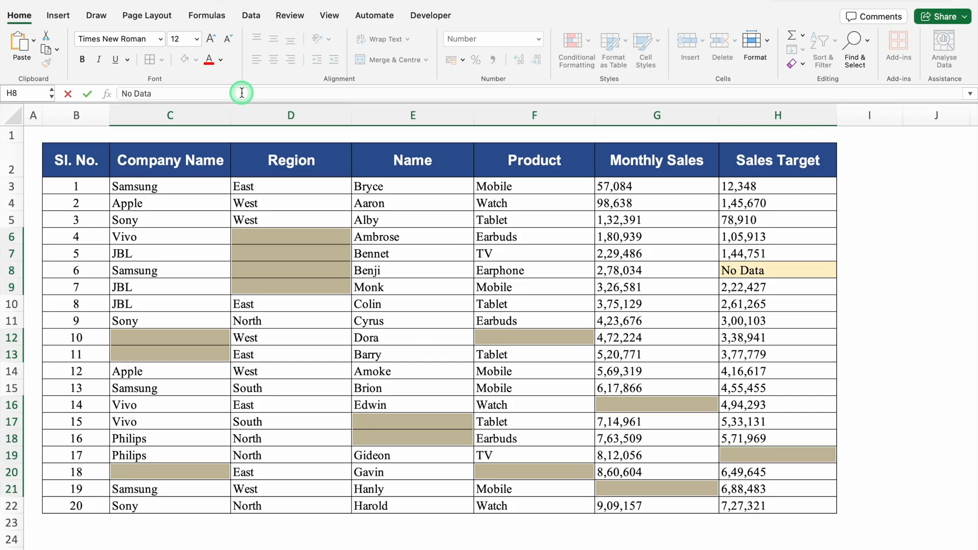
key("ctrl+Return")
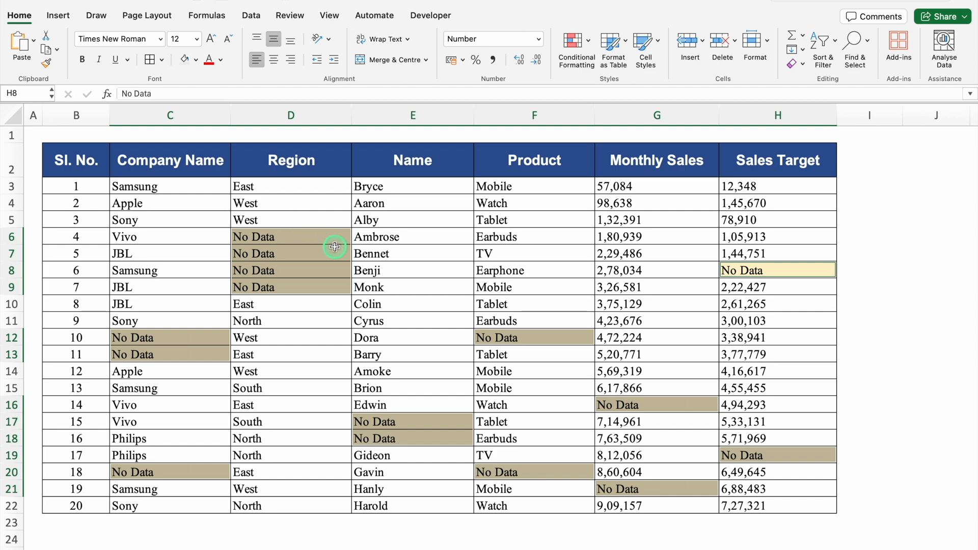
Remove the fill colour from the company sales data in C3:H22
left_click(325, 235)
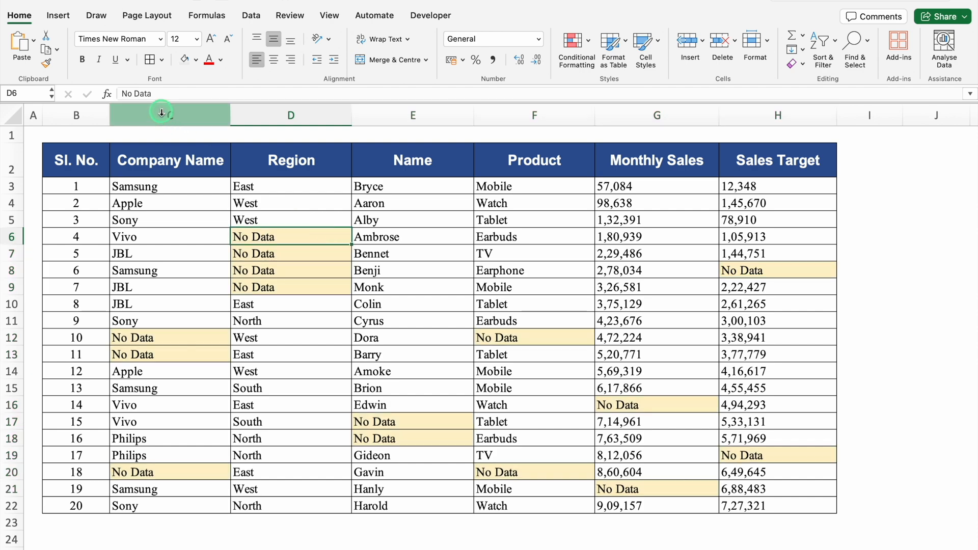
left_click_drag(151, 94, 115, 89)
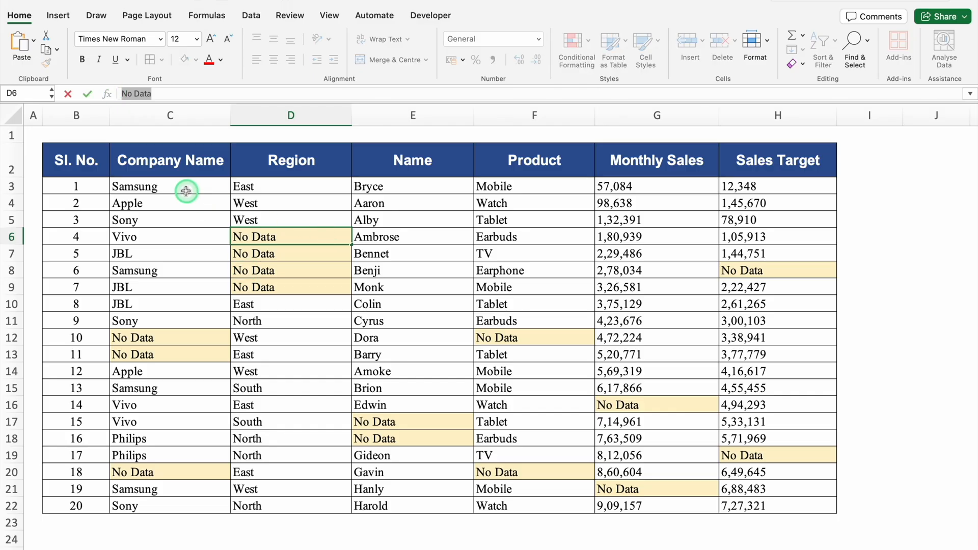
left_click(189, 213)
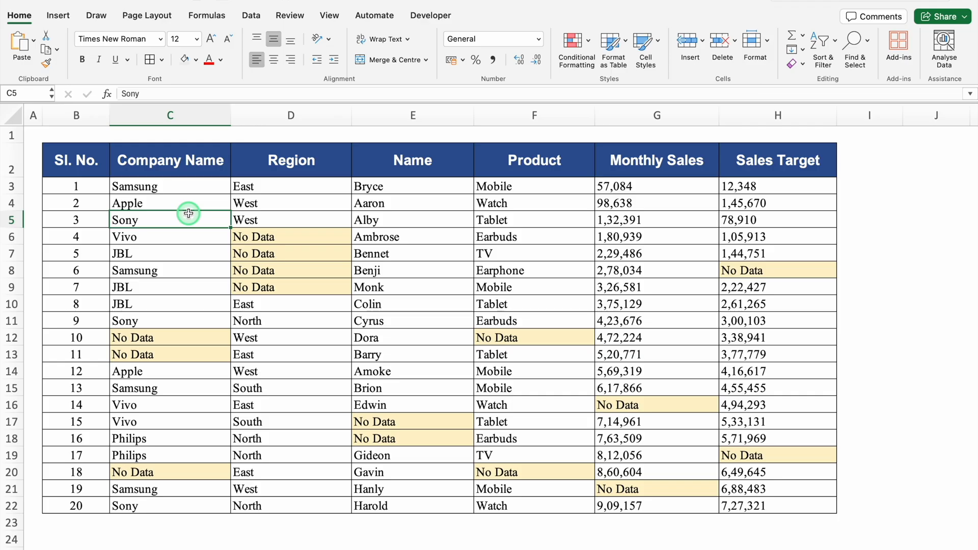
mouse_move(189, 186)
left_mouse_down()
mouse_move(604, 289)
mouse_move(662, 453)
mouse_move(816, 506)
left_mouse_up()
left_click(195, 60)
left_click(225, 96)
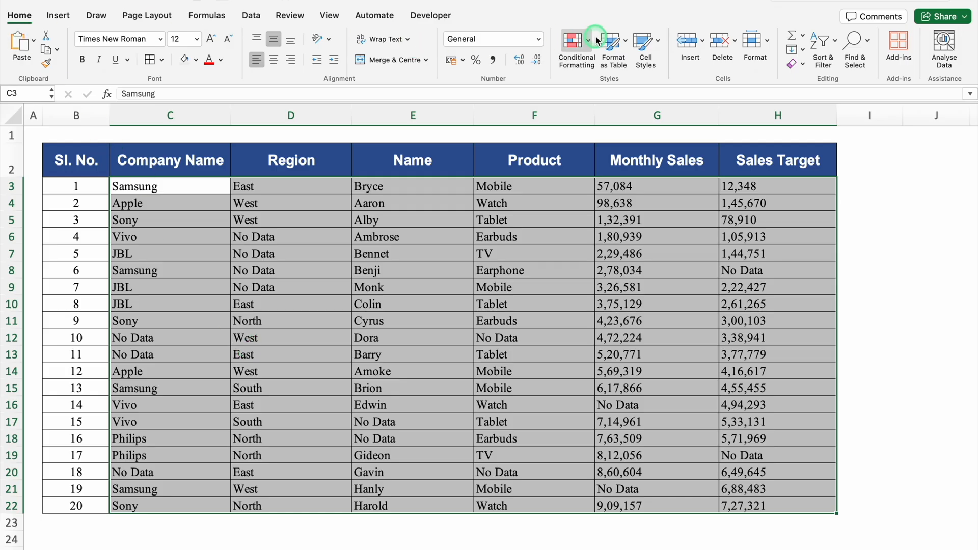
Add a conditional formatting rule that highlights cells equal to "No Data" in C3:H22 with Light Red Fill with Dark Red Text
left_click(580, 44)
mouse_move(662, 62)
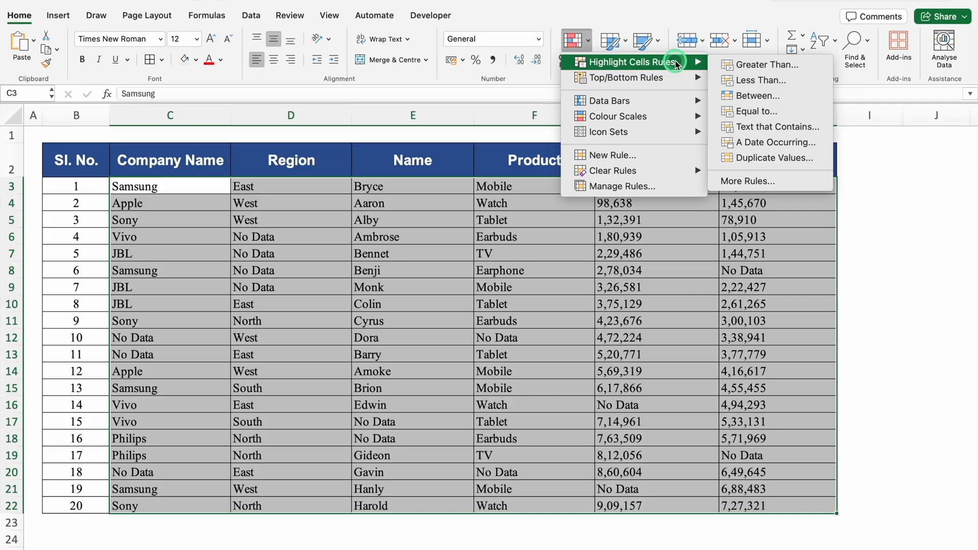
left_click(775, 113)
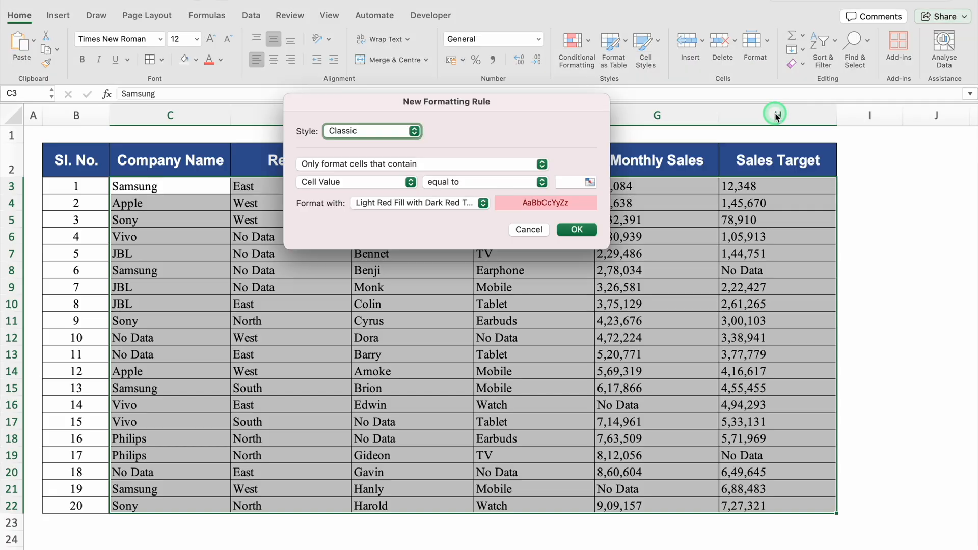
left_click(573, 182)
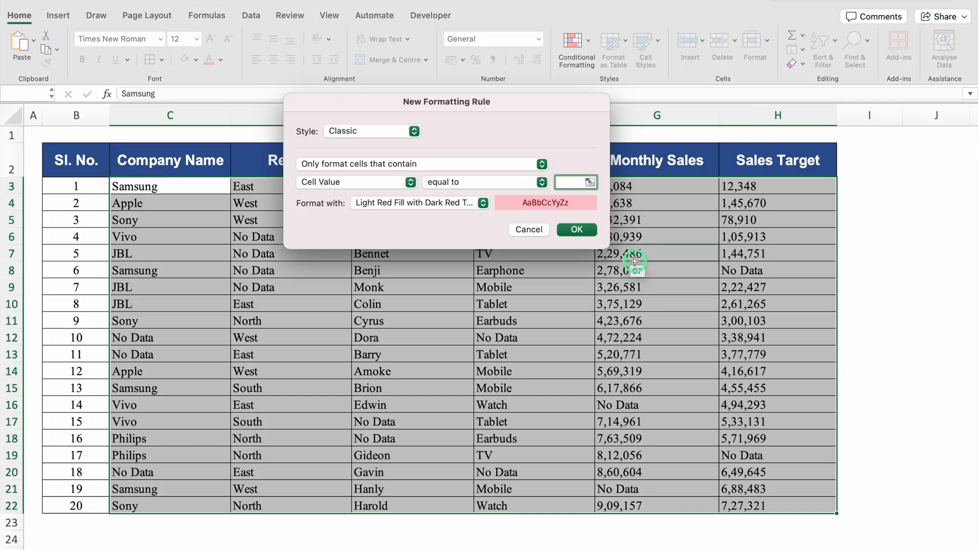
type("No Data")
left_click(578, 230)
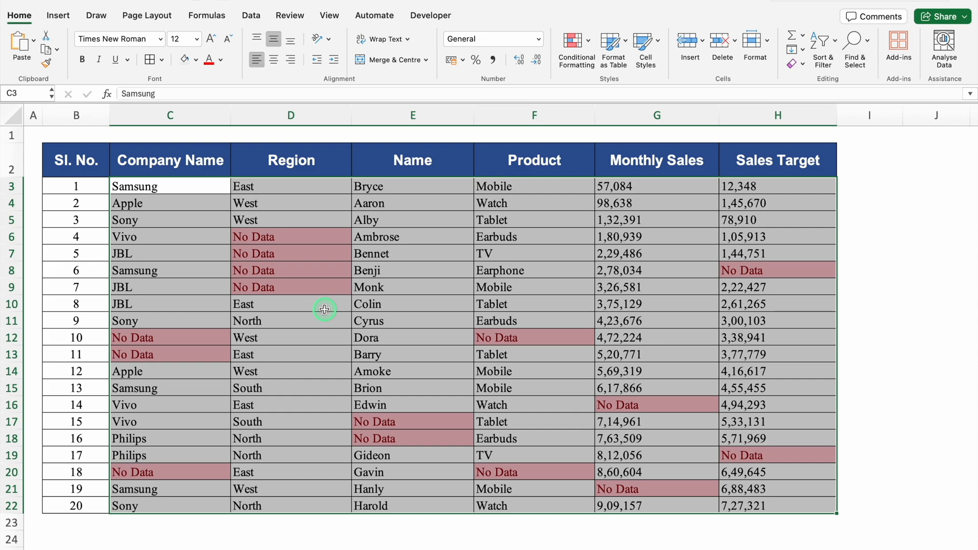
left_click(325, 309)
Replace "No Data" with "West" in the Region cell D6
left_click(265, 238)
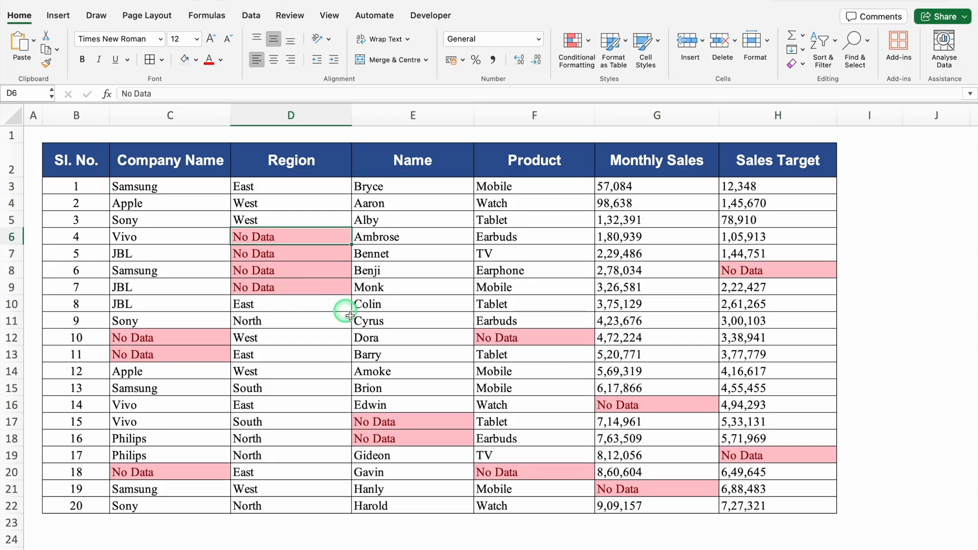
type("West")
key("Return")
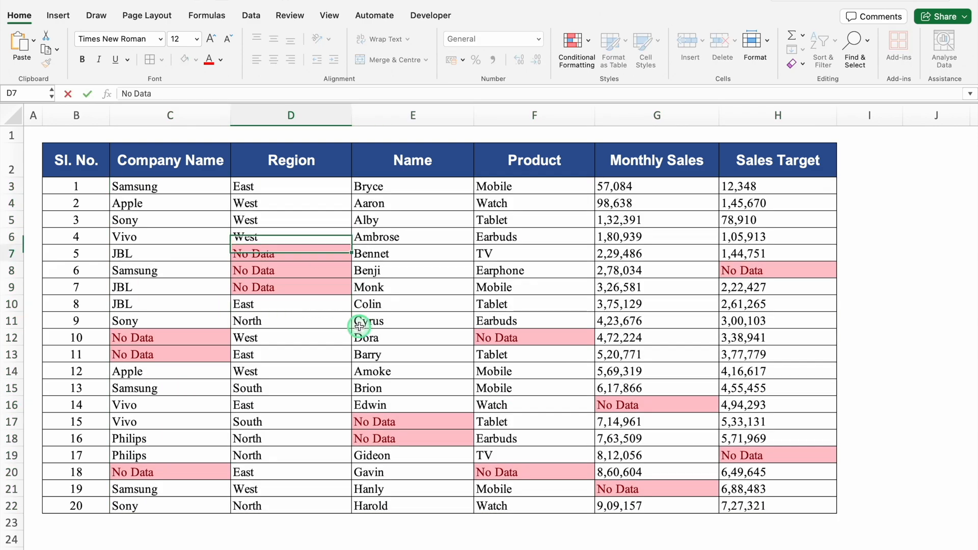
left_click(306, 255)
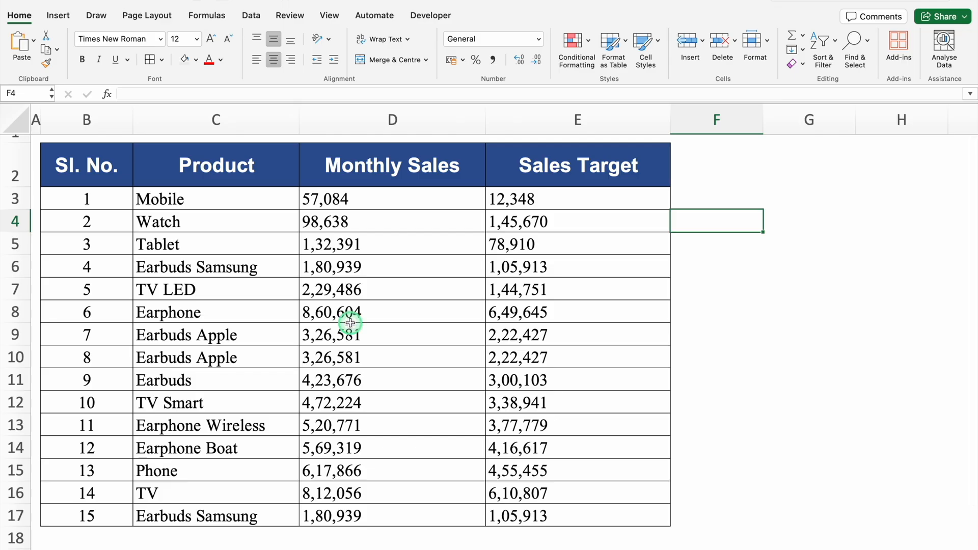
Highlight the duplicate values in the Product, Monthly Sales and Sales Target data C3:E17 with conditional formatting
left_click_drag(270, 201, 537, 512)
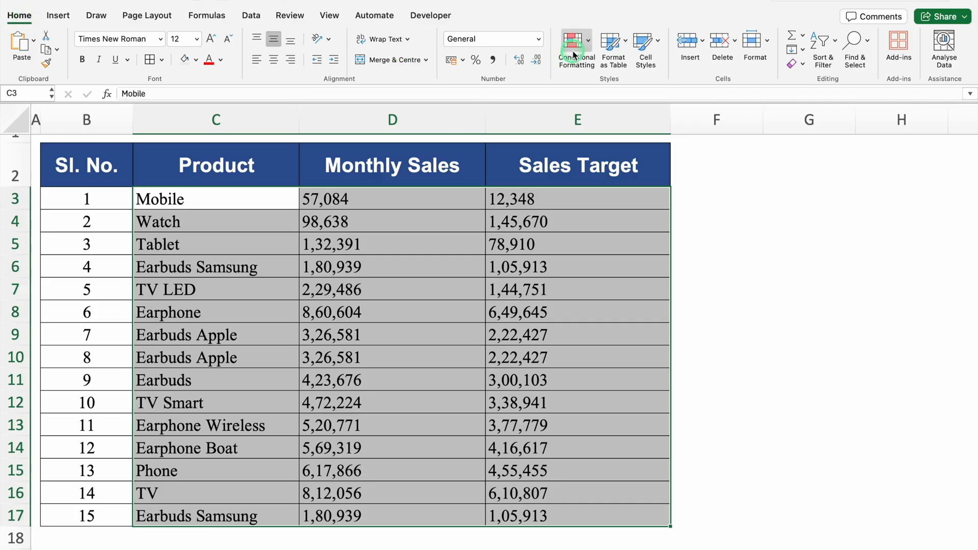
left_click(590, 45)
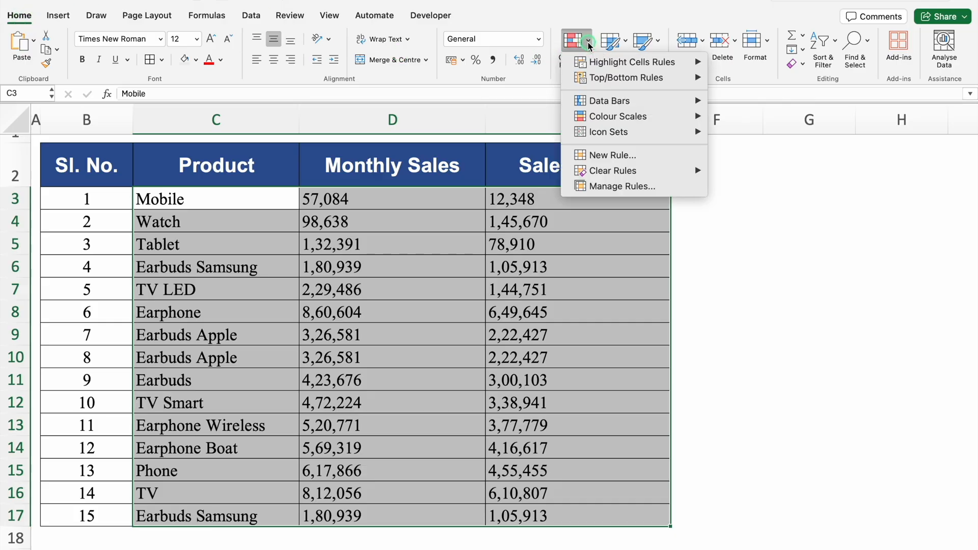
left_click(626, 65)
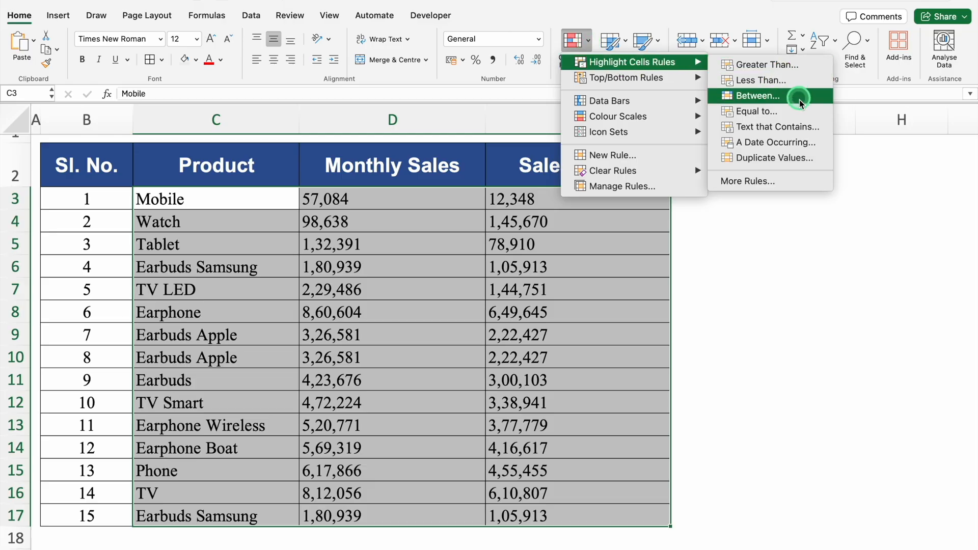
left_click(809, 160)
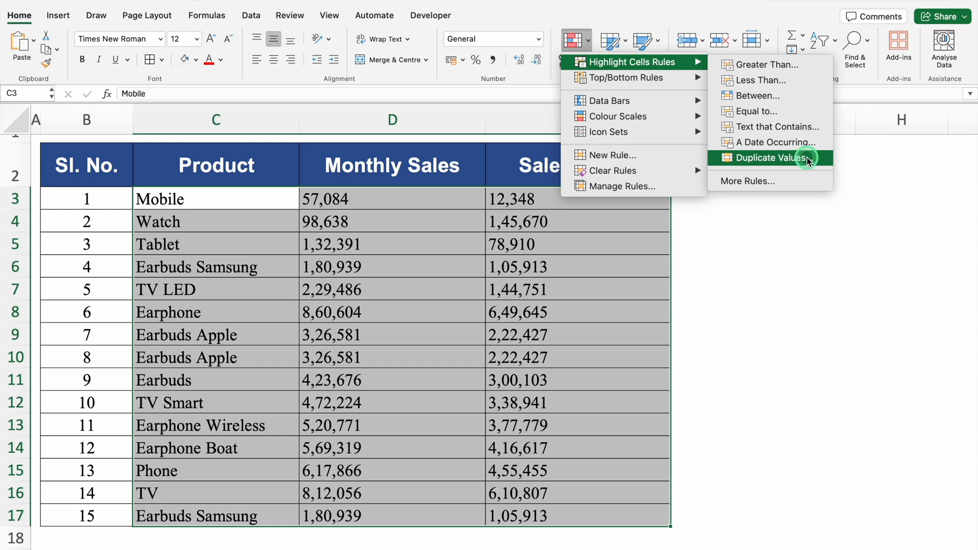
left_click(583, 231)
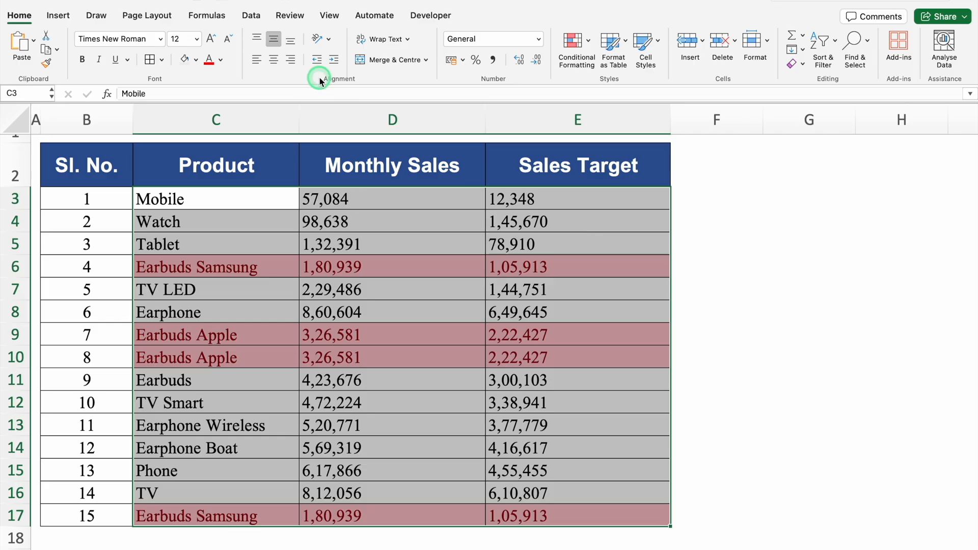
Remove the duplicate records from the selected product data, treating the list as having headers and comparing all three columns
left_click(252, 16)
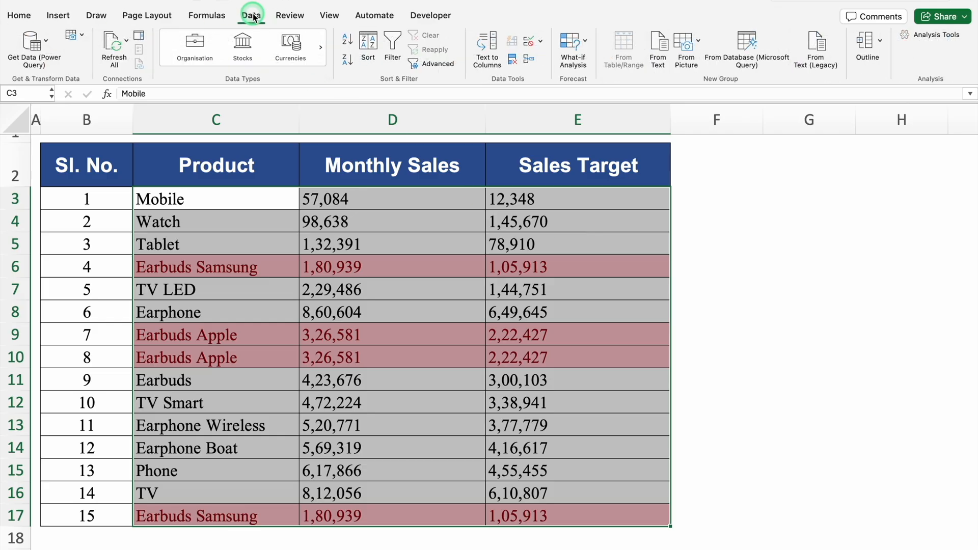
left_click(513, 61)
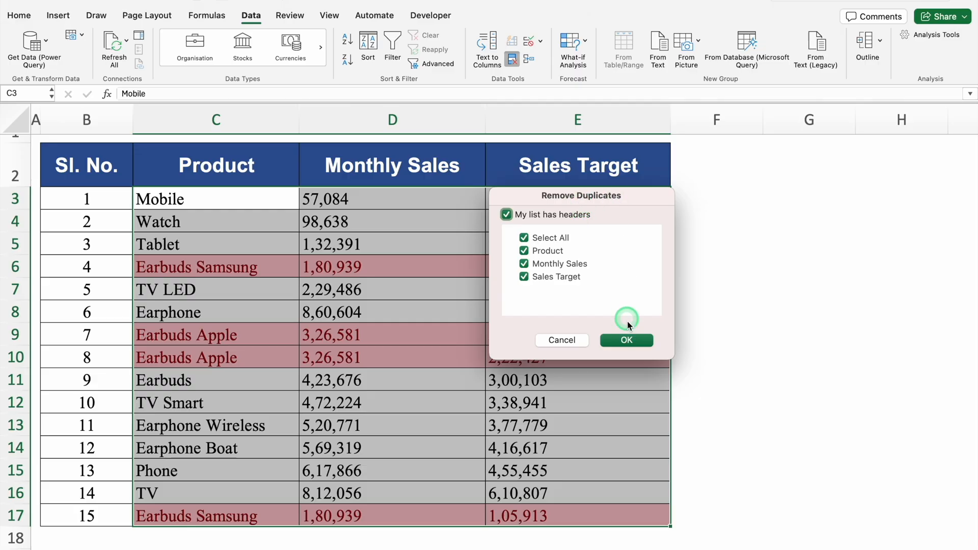
left_click(627, 340)
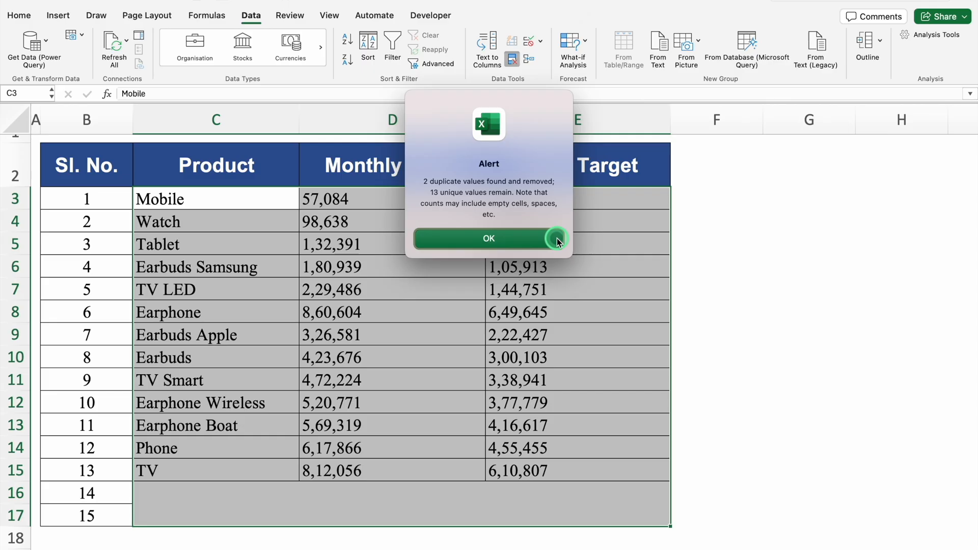
left_click(535, 243)
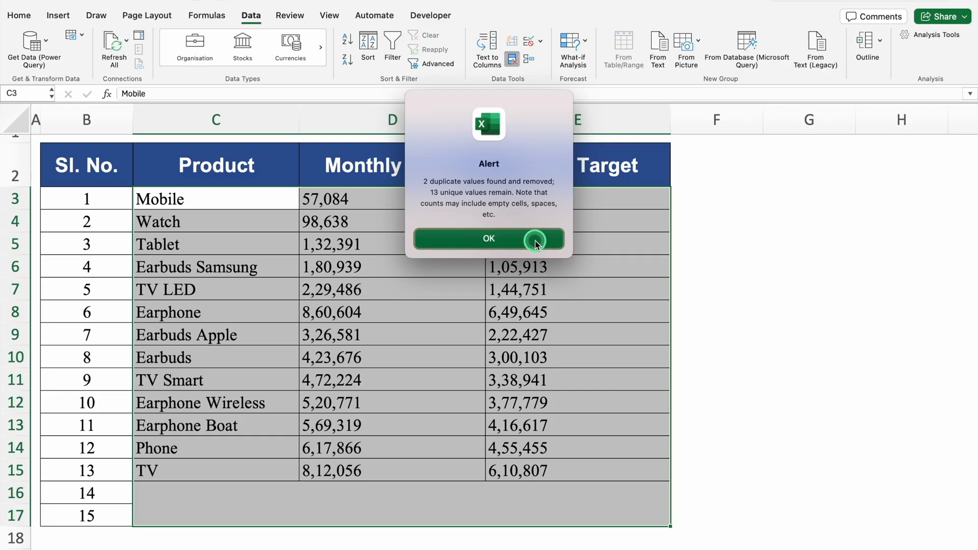
Delete rows 16 and 17, which hold only leftover serial numbers below the product data
left_click_drag(16, 493, 13, 524)
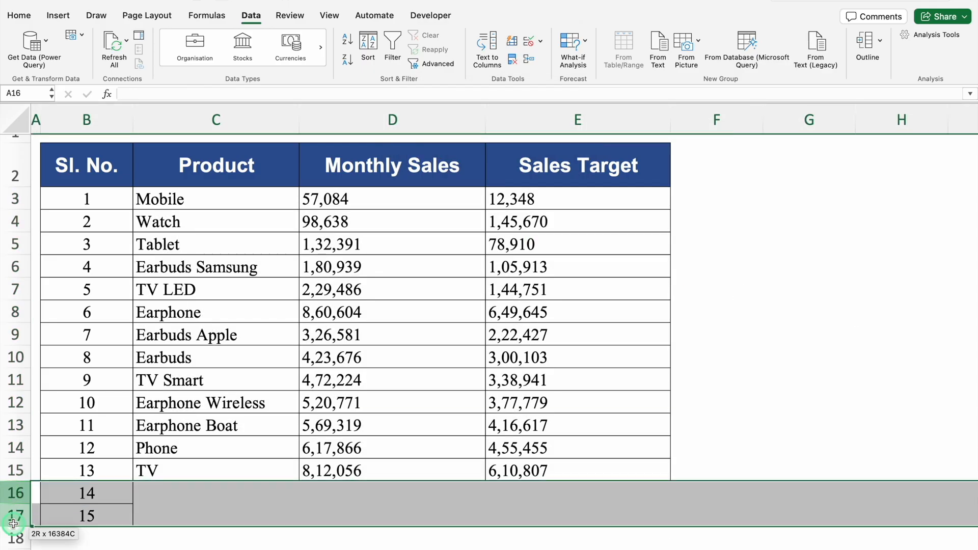
right_click(13, 493)
left_click(77, 480)
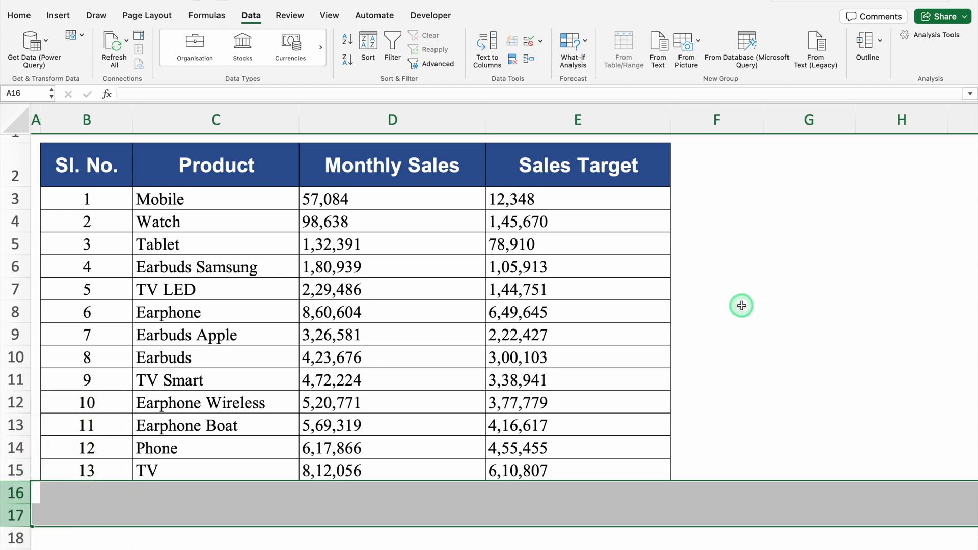
left_click(735, 309)
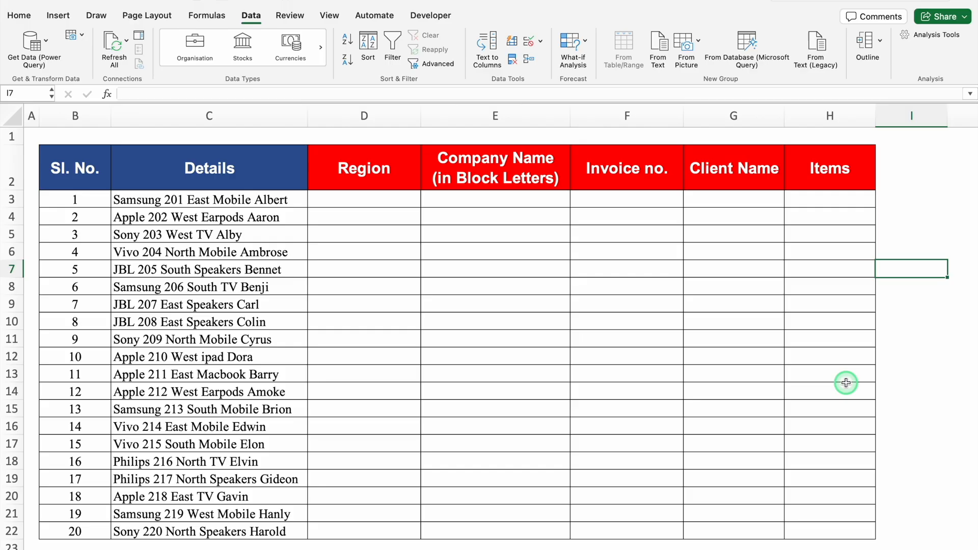
Examine the combined Details text in C3 and the Region, Company Name, Invoice no., Client Name and Items cells it has to supply
left_click(199, 199)
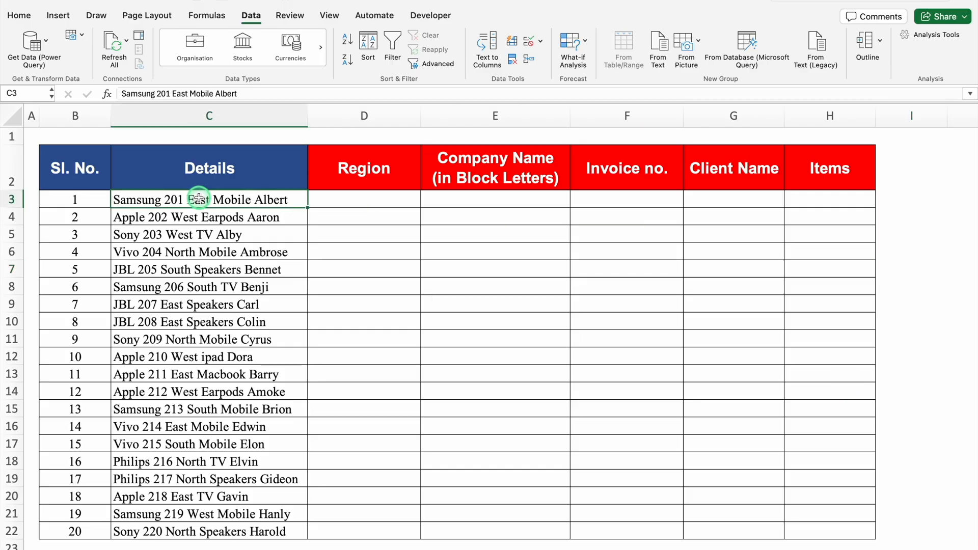
left_click(363, 199)
left_click(482, 198)
left_click(627, 194)
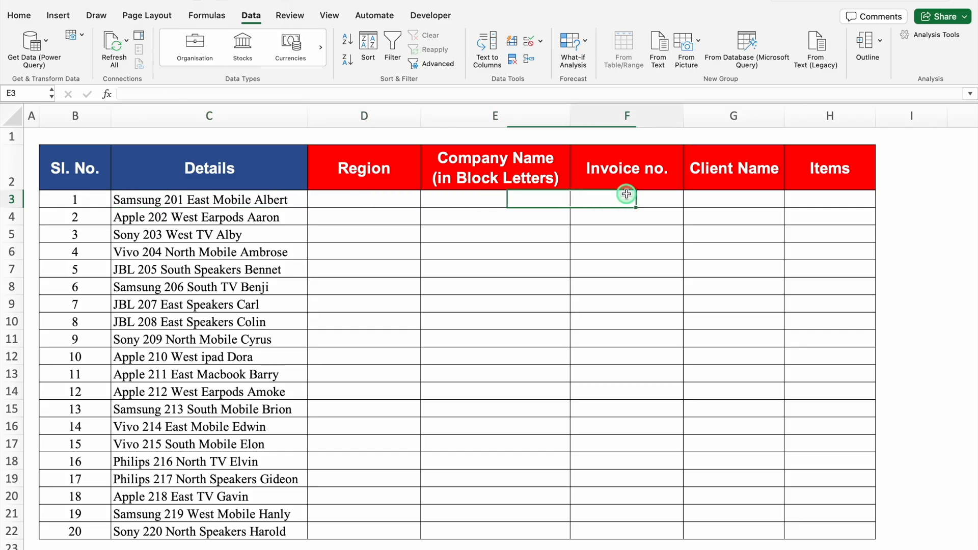
left_click(735, 196)
left_click(825, 197)
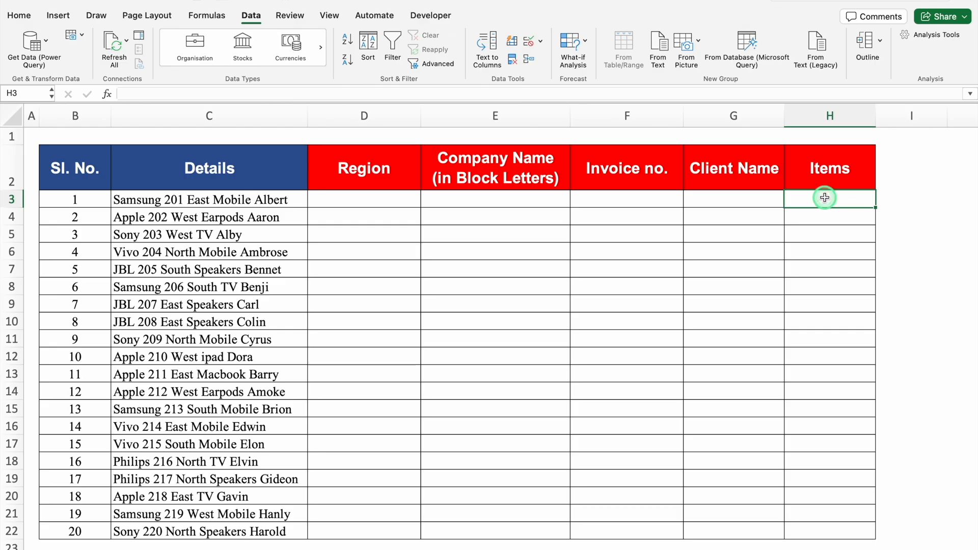
left_click(269, 202)
left_click(330, 200)
left_click(428, 200)
Copy the Details text from C3 into D3:H3, across the Region to Items columns
left_click(246, 199)
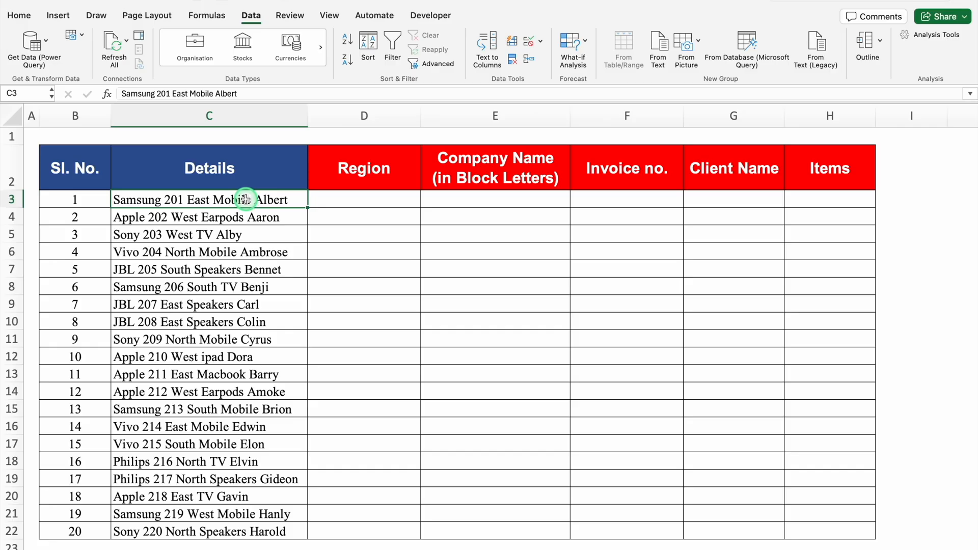
key("ctrl+c")
left_click_drag(332, 199, 801, 201)
key("ctrl+v")
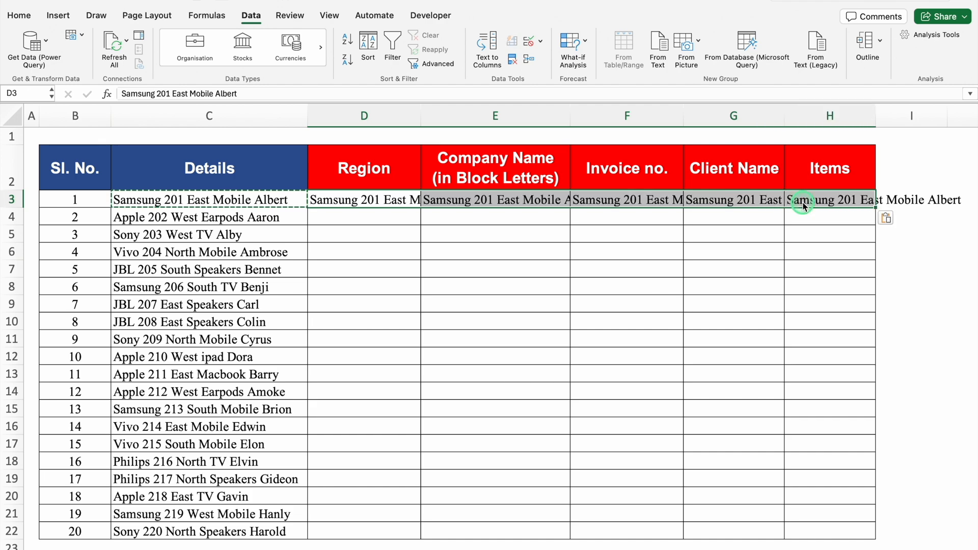
Trim the pasted text in the Region cell D3 to "East"
left_click(364, 200)
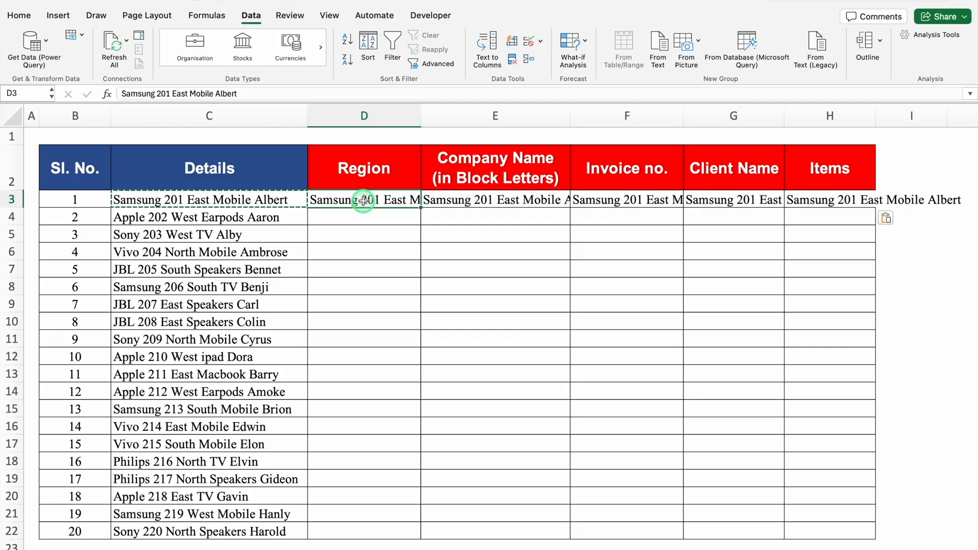
left_click(188, 94)
left_click_drag(189, 94, 293, 94)
key("BackSpace")
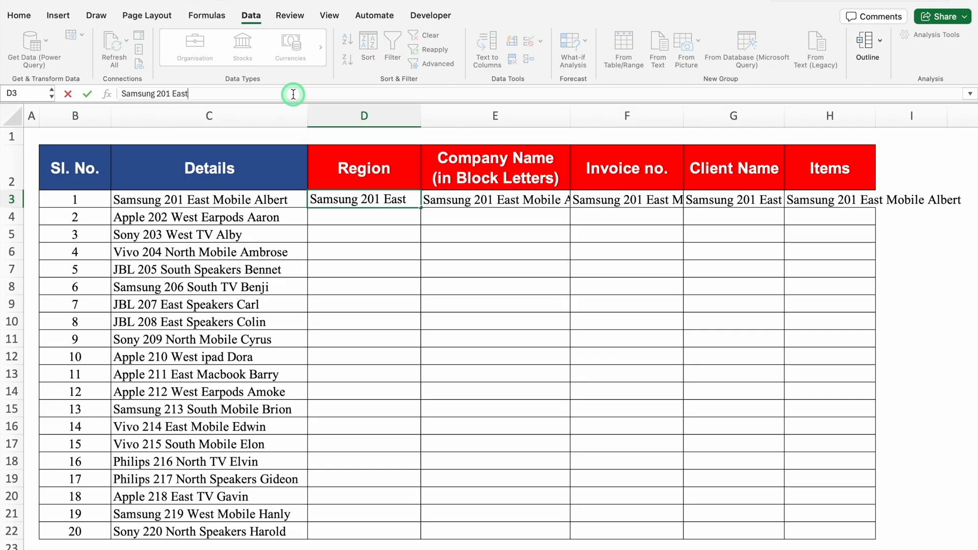
left_click_drag(158, 94, 86, 97)
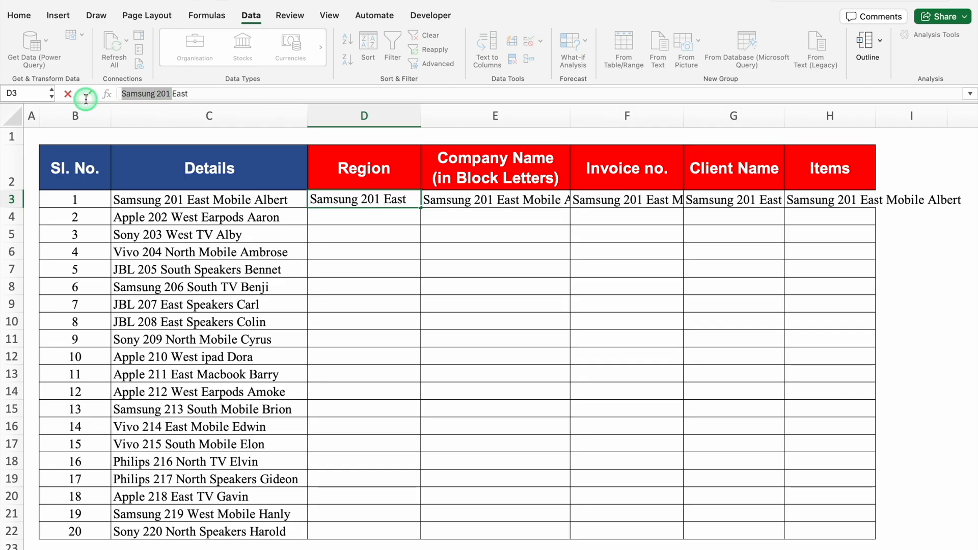
key("BackSpace")
left_click(85, 97)
Trim the pasted text in the Company Name cell E3 to "Samsung"
left_click(475, 200)
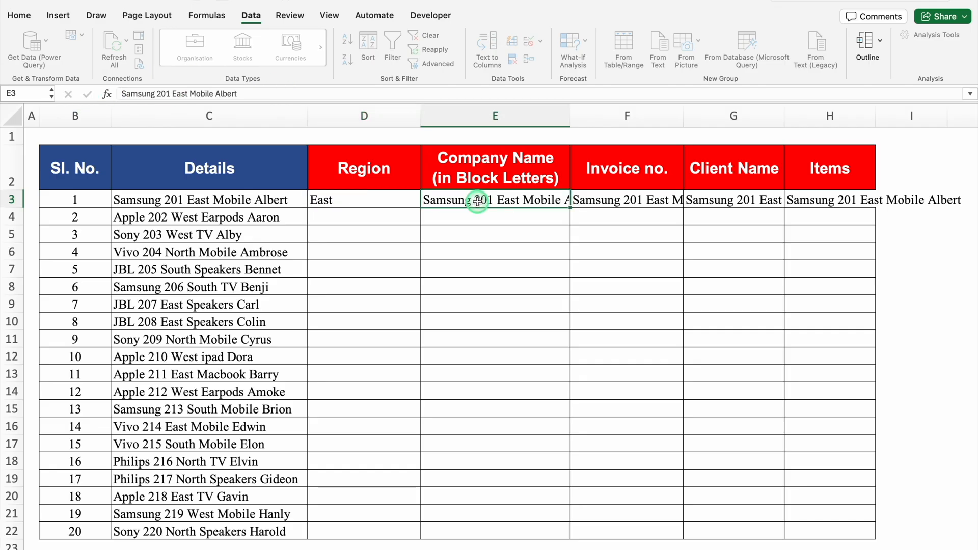
left_click(157, 94)
left_click_drag(156, 95, 304, 94)
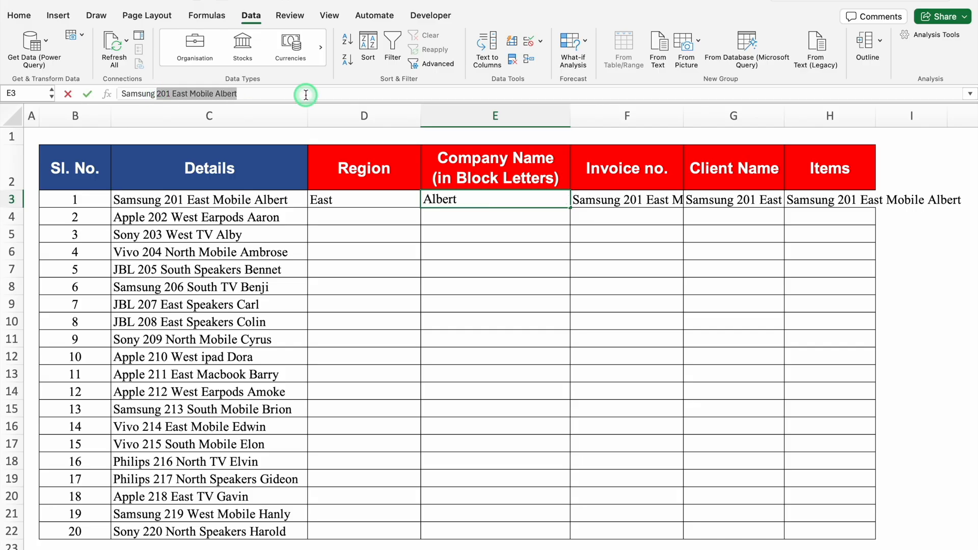
key("BackSpace")
key("Return")
Trim the pasted text in the Invoice no. cell F3 to "201"
left_click(647, 199)
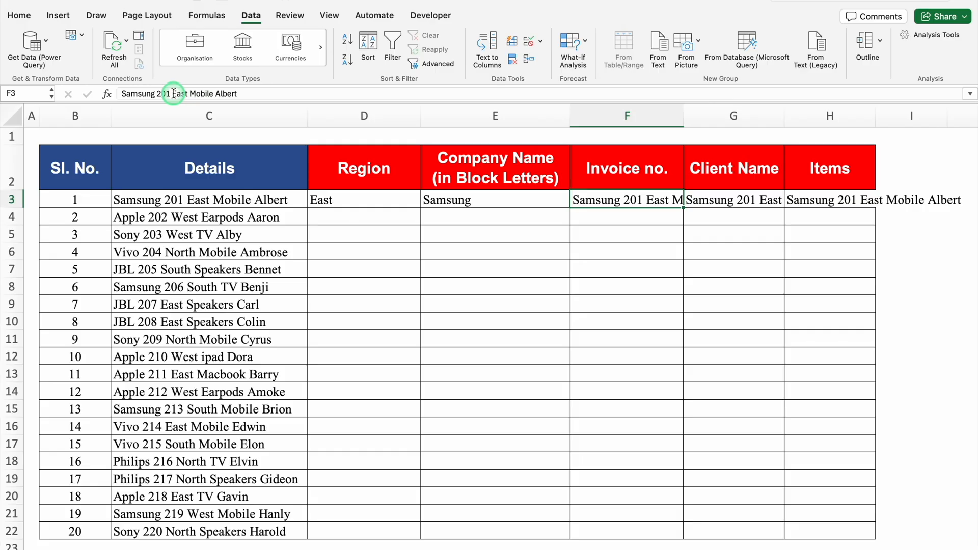
left_click_drag(173, 94, 239, 94)
key("BackSpace")
left_click_drag(156, 94, 76, 98)
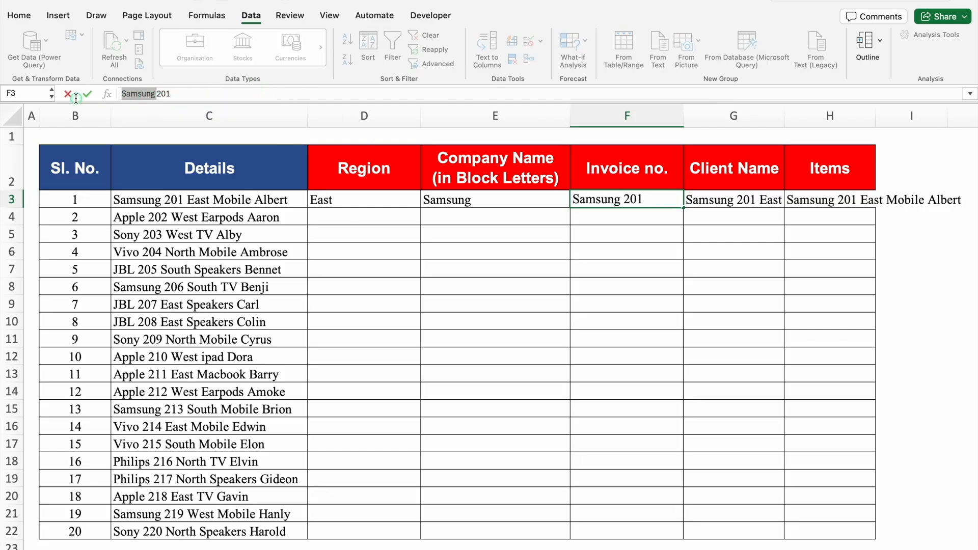
key("BackSpace")
Trim the pasted text in the Client Name cell G3 to only the client's name
left_click(737, 197)
left_click_drag(238, 94, 3, 74)
key("BackSpace")
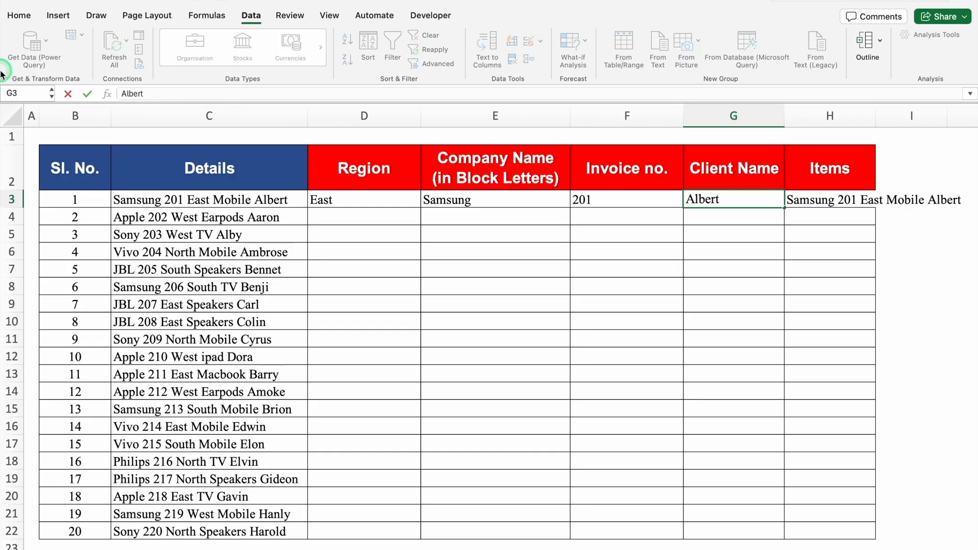
Trim the pasted text in the Items cell H3 to "Mobile"
left_click(824, 199)
left_click_drag(217, 94, 322, 97)
key("BackSpace")
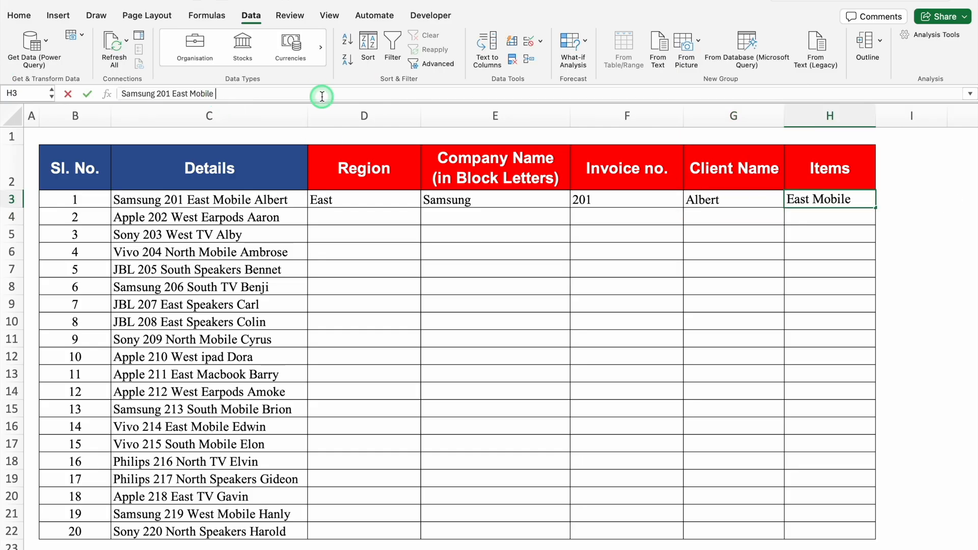
left_click_drag(184, 94, 99, 93)
key("BackSpace")
left_click(100, 94)
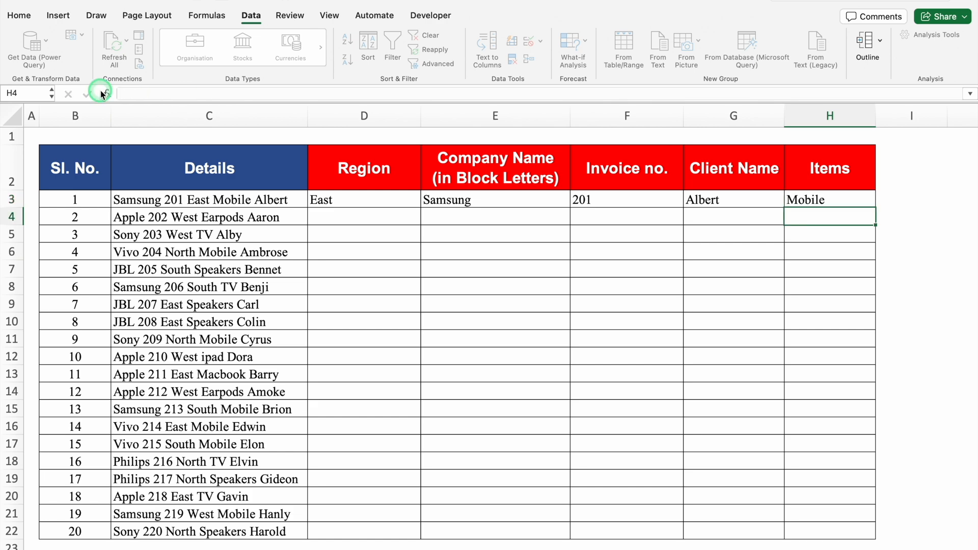
Flash Fill the Region, Company Name, Invoice no., Client Name and Items columns from row 4 down, following the row 3 samples
left_click(365, 217)
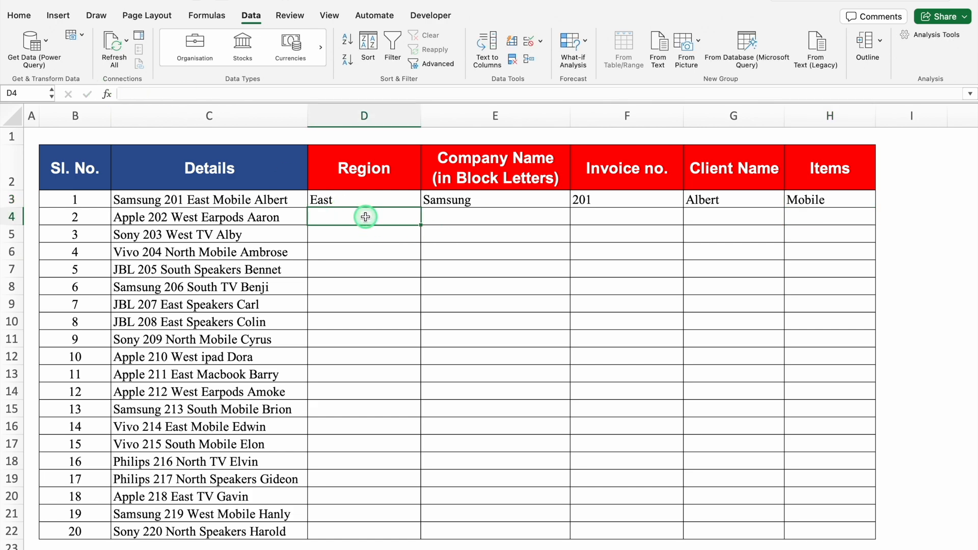
key("ctrl+e")
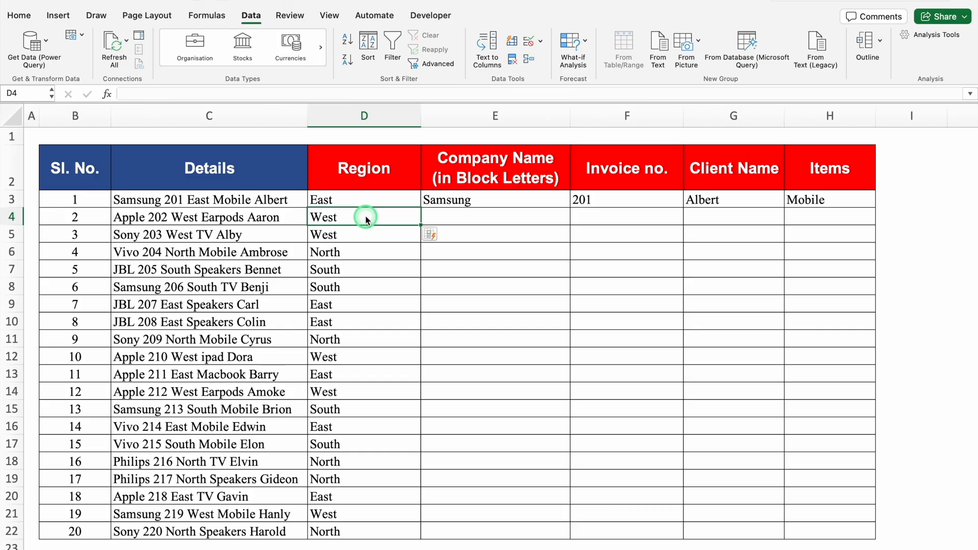
left_click(471, 218)
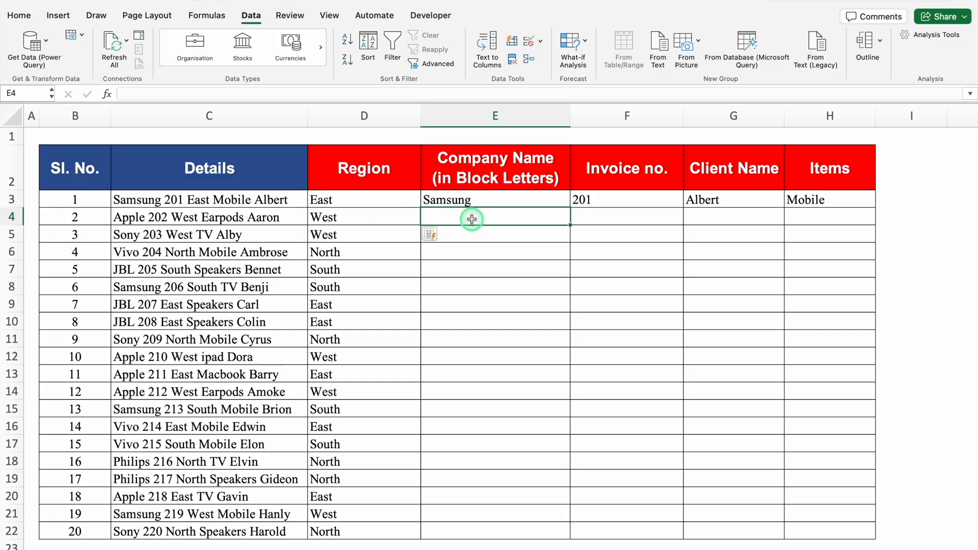
key("ctrl+e")
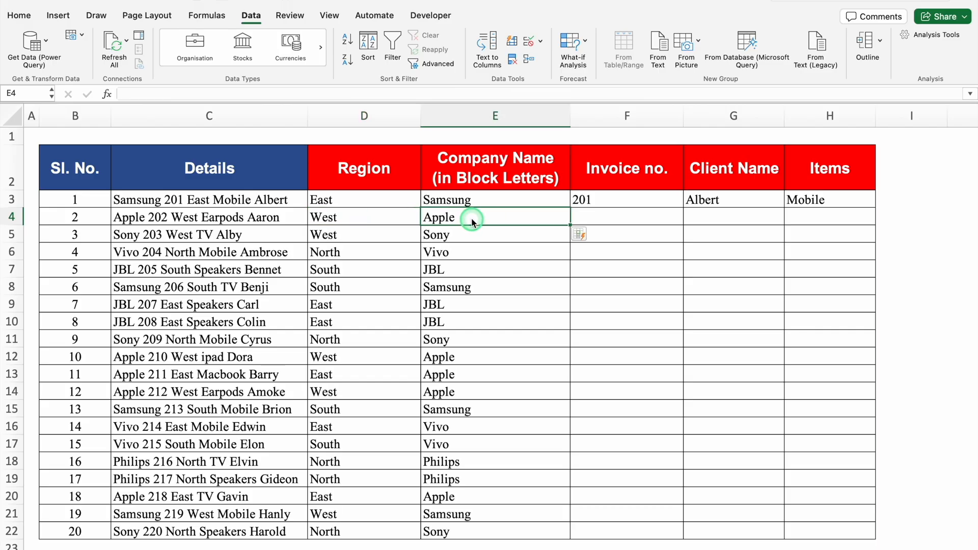
left_click(627, 214)
key("ctrl+e")
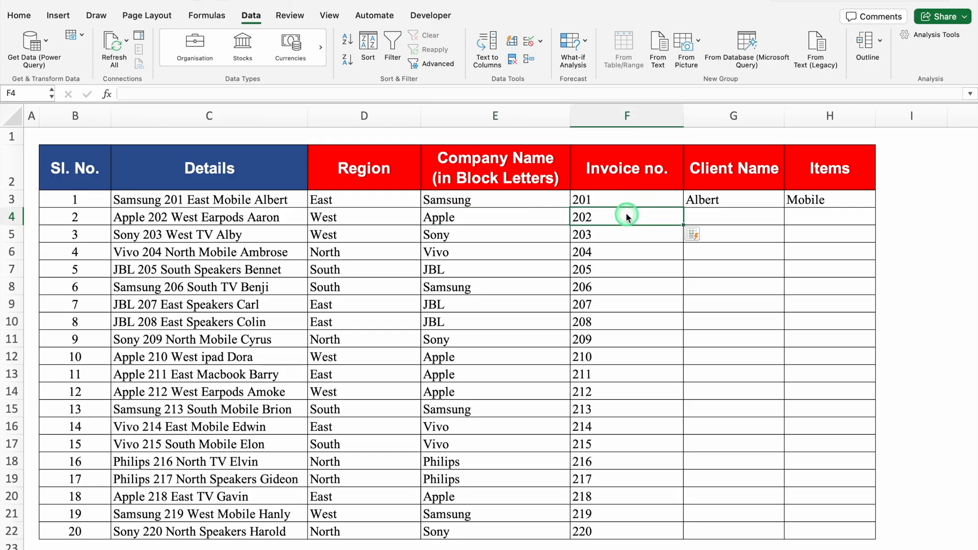
left_click(721, 222)
key("ctrl+e")
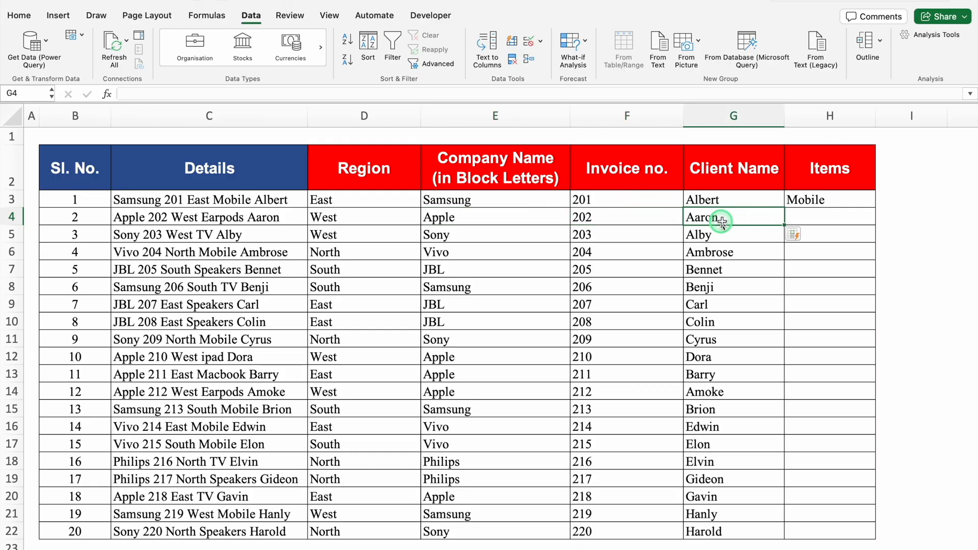
left_click(815, 217)
key("ctrl+e")
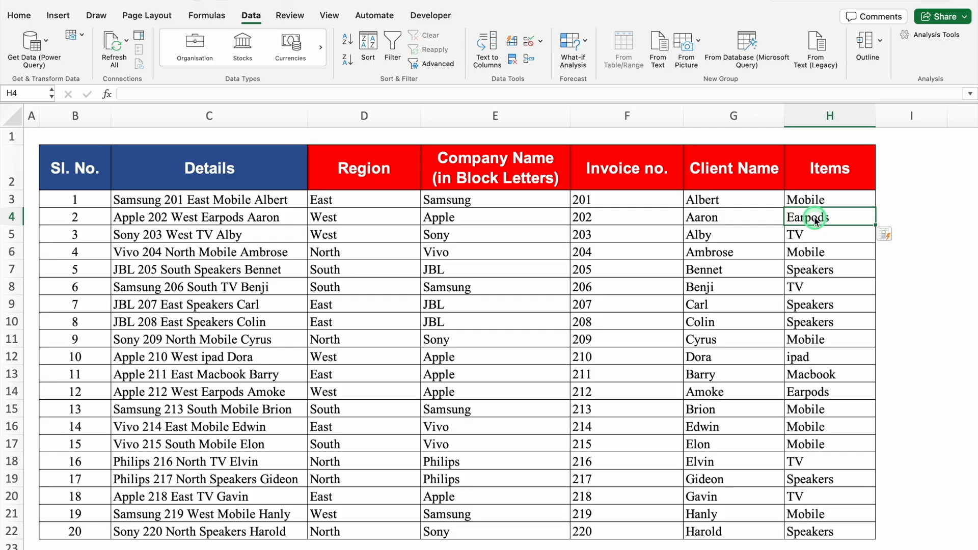
Clear the filled Company Name entries in E4:E22
left_click(501, 201)
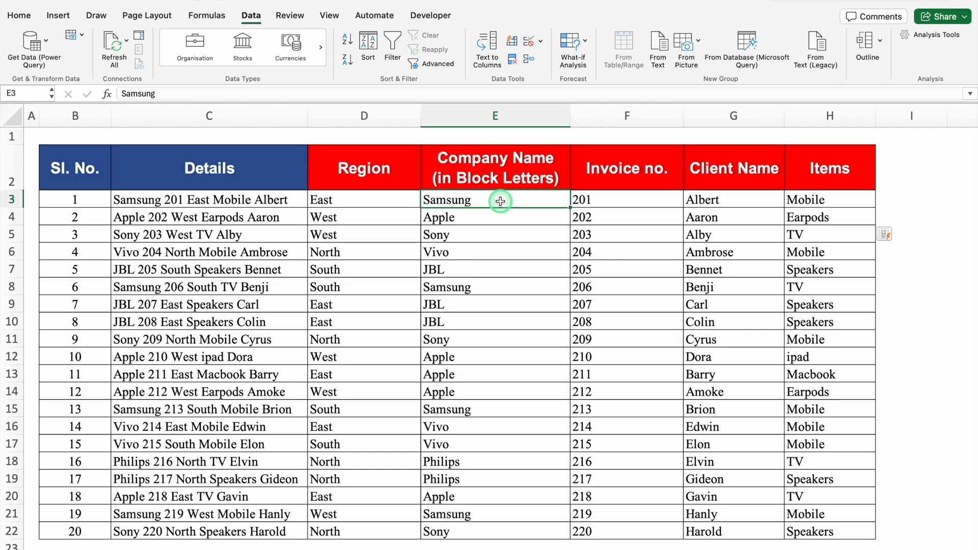
left_click_drag(483, 216, 503, 531)
key("ctrl+z")
Enter the formula =UPPER(E3) in cell E4 to convert the sample company name to block letters
type("=")
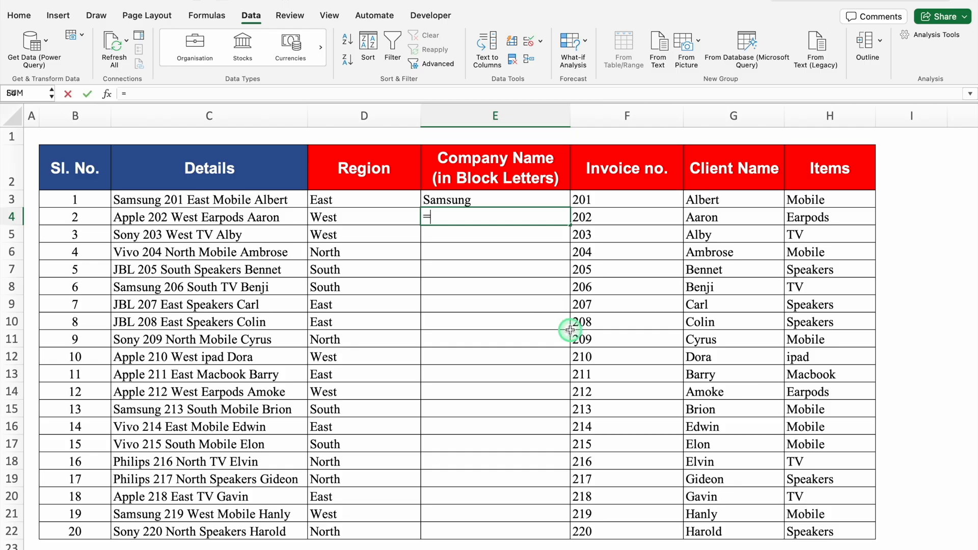
type("UPP")
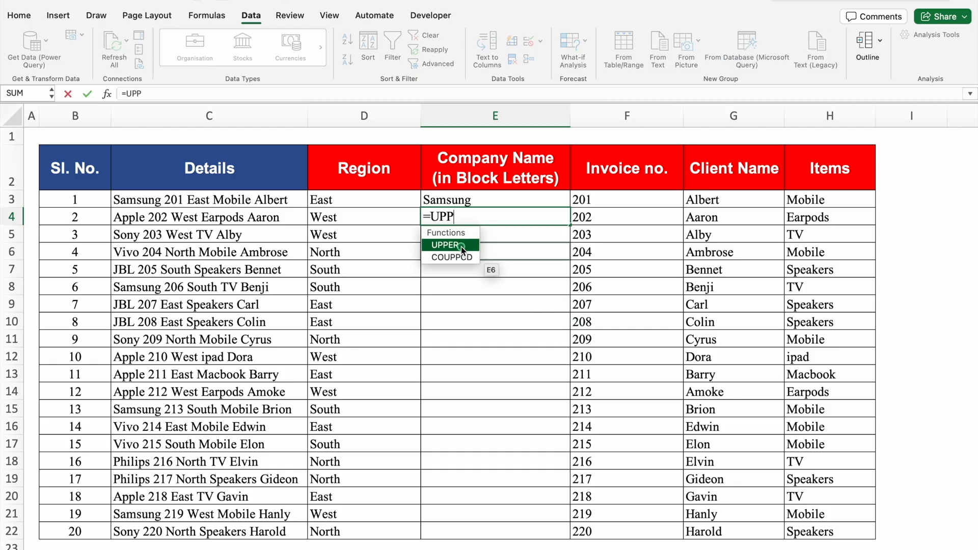
double_click(460, 247)
left_click(449, 199)
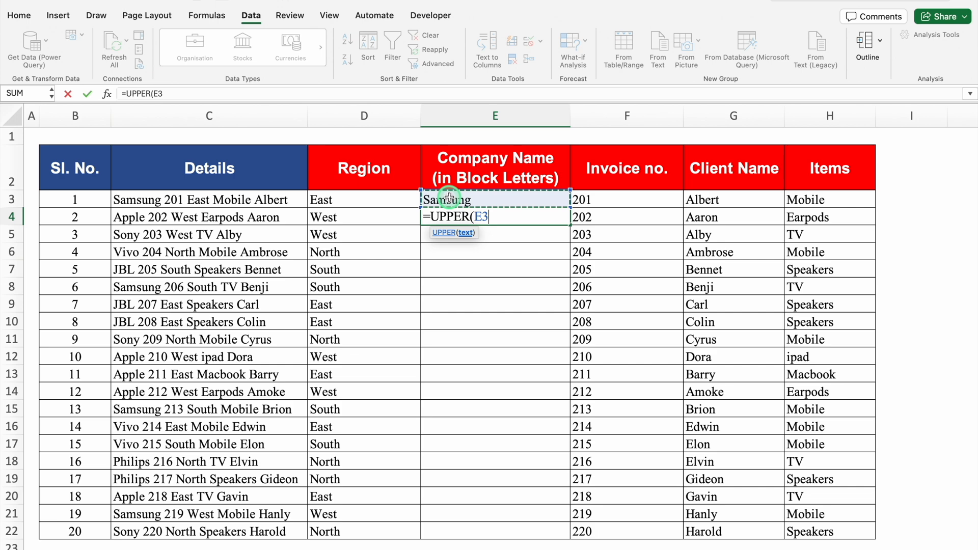
type(")")
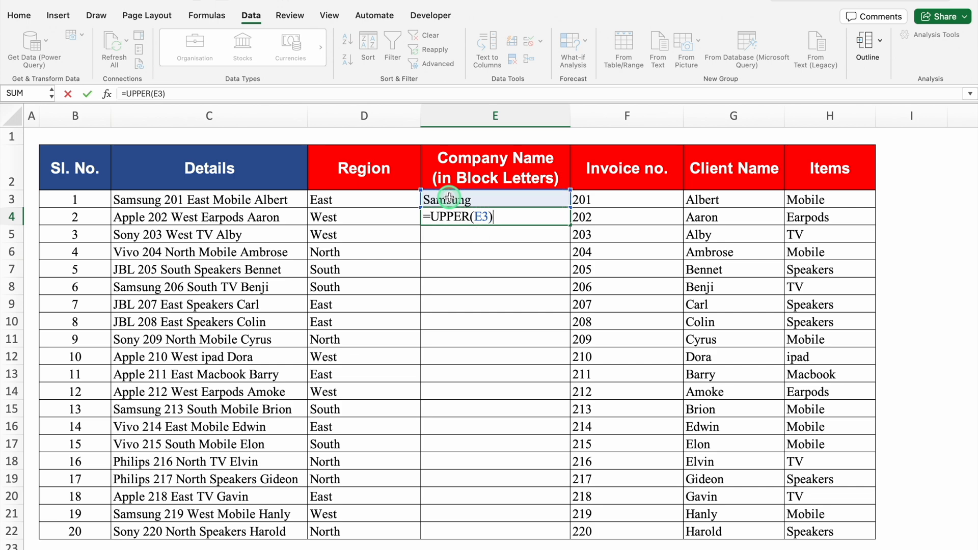
key("Return")
Copy the uppercase name from E4 into E3 as a value and delete the helper formula in E4
left_click(517, 215)
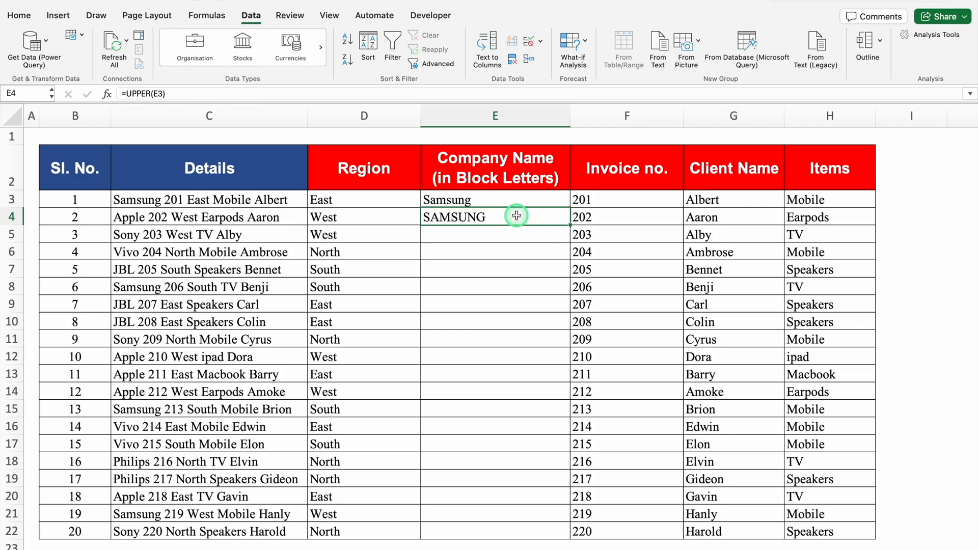
key("super+c")
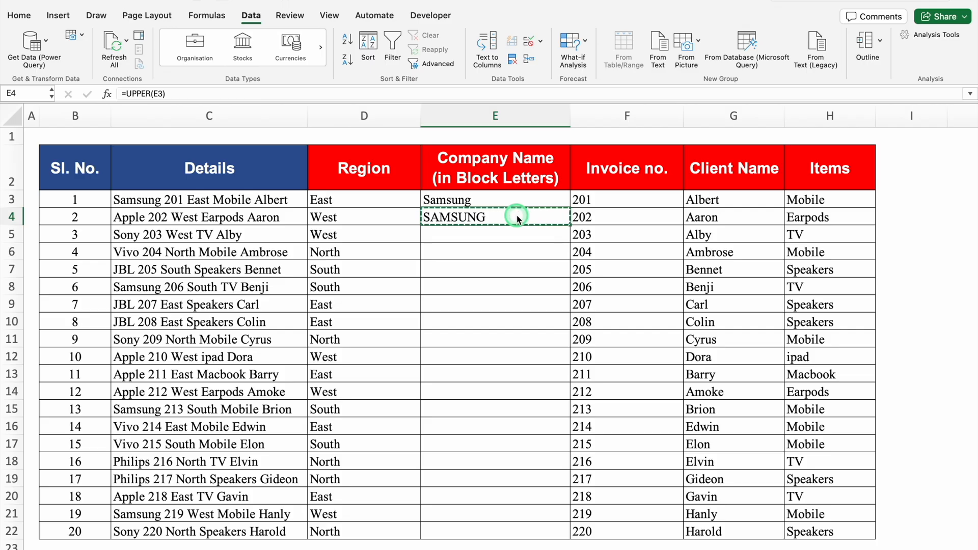
left_click(486, 198)
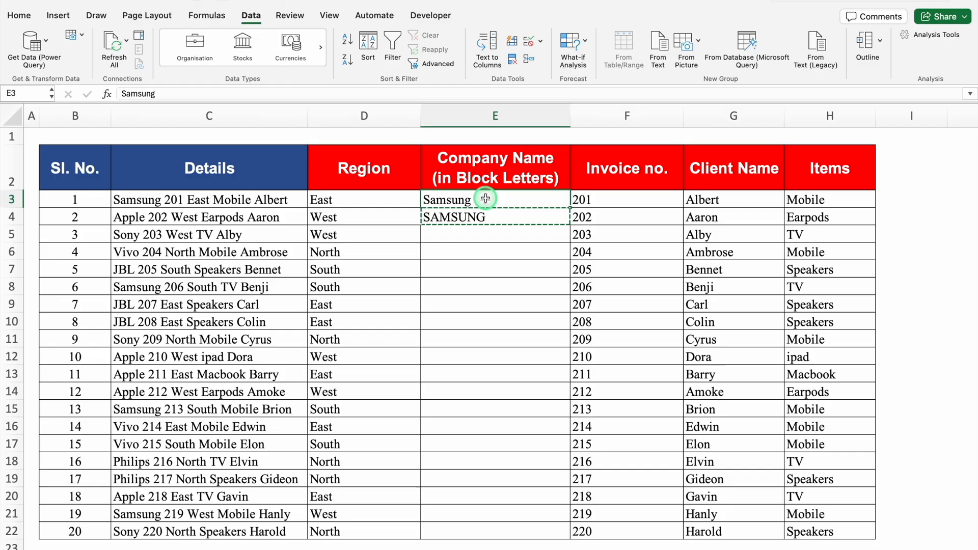
right_click(487, 202)
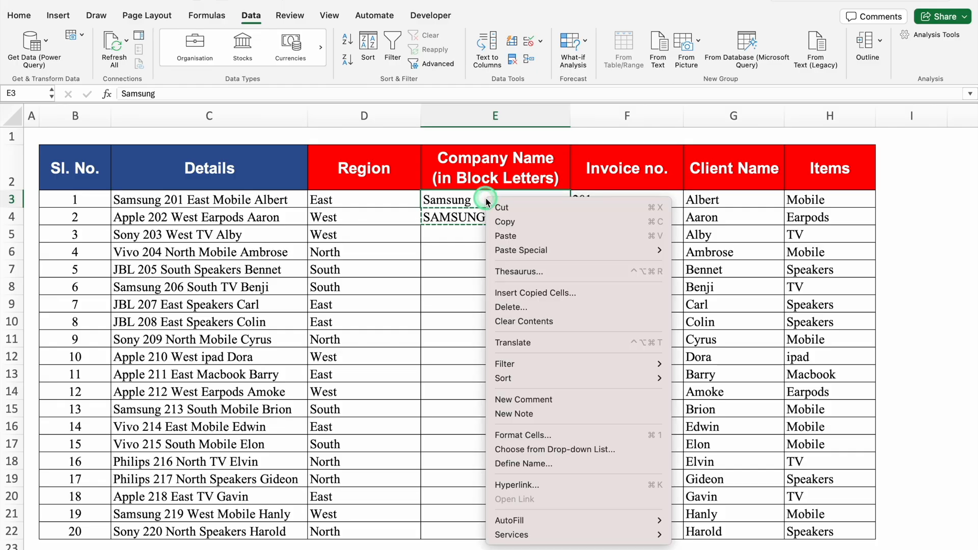
mouse_move(550, 249)
left_click(709, 363)
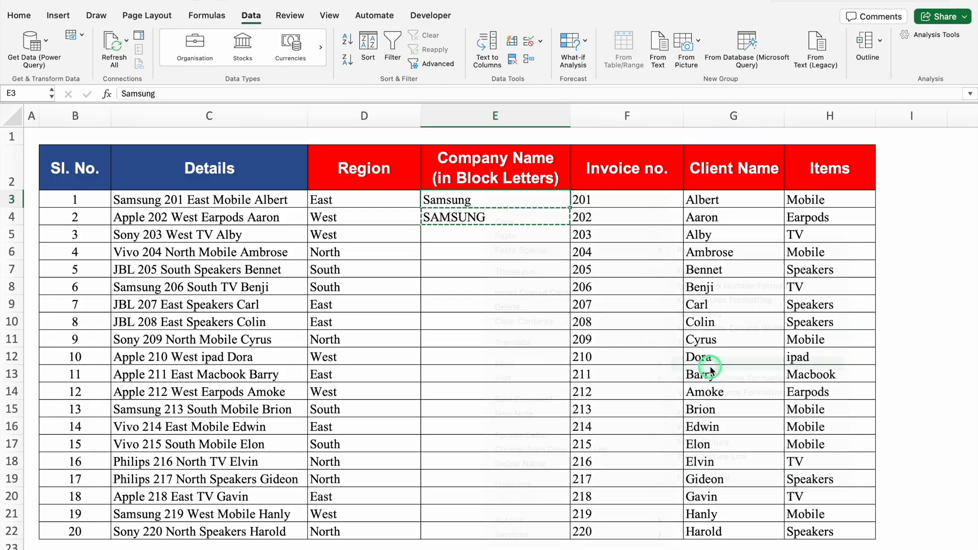
key("Down")
key("Delete")
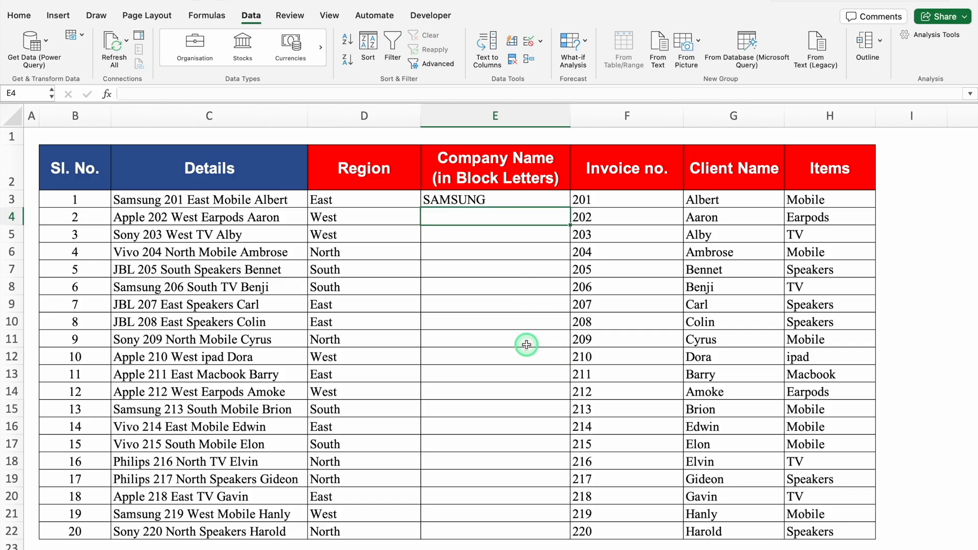
Try Flash Fill for the uppercase company names from E4 down, and clear the filled cells E4:E22
key("ctrl+e")
left_click(505, 304)
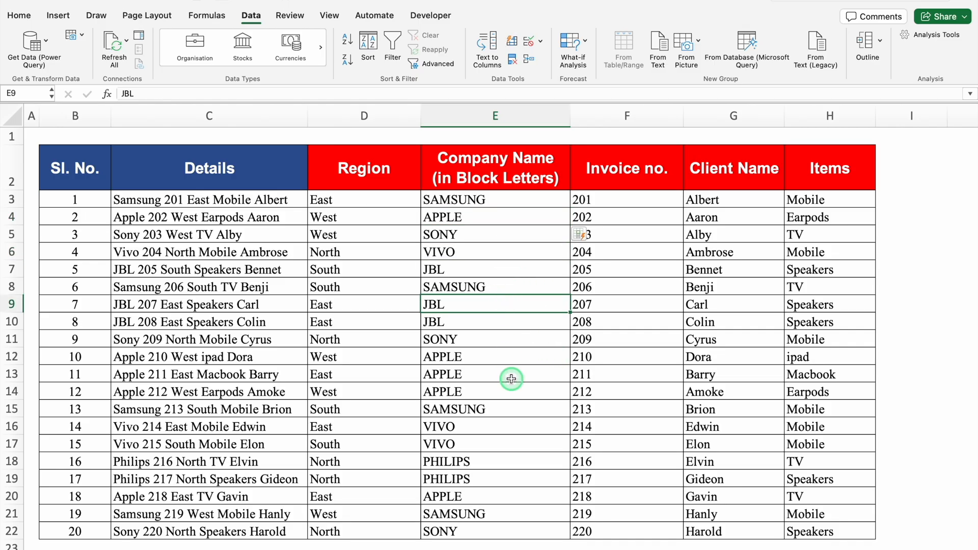
left_click(460, 217)
left_click_drag(460, 217, 498, 530)
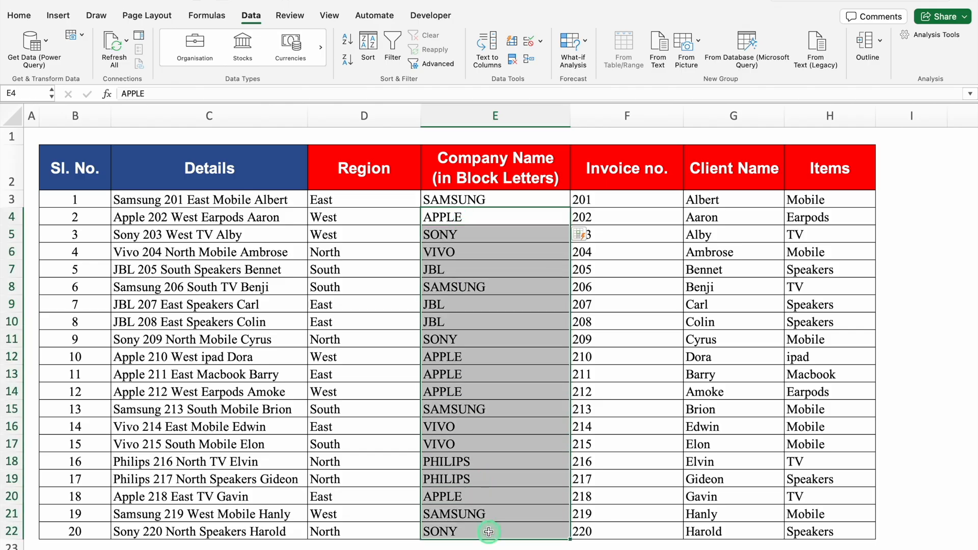
key("Delete")
Format the sample company name in E3 as bold green text and Flash Fill the Company Name column from E4 down
left_click(489, 199)
left_click(18, 15)
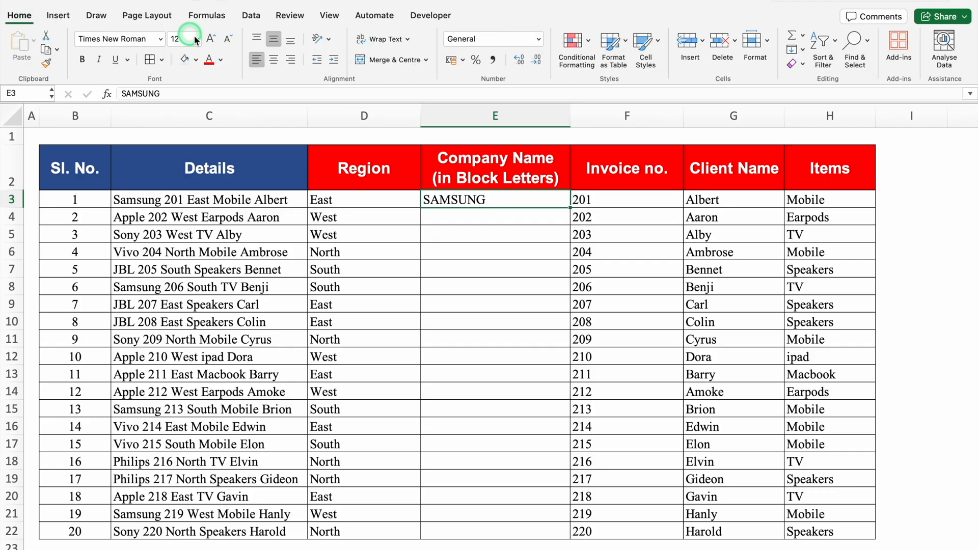
left_click(222, 60)
left_click(274, 215)
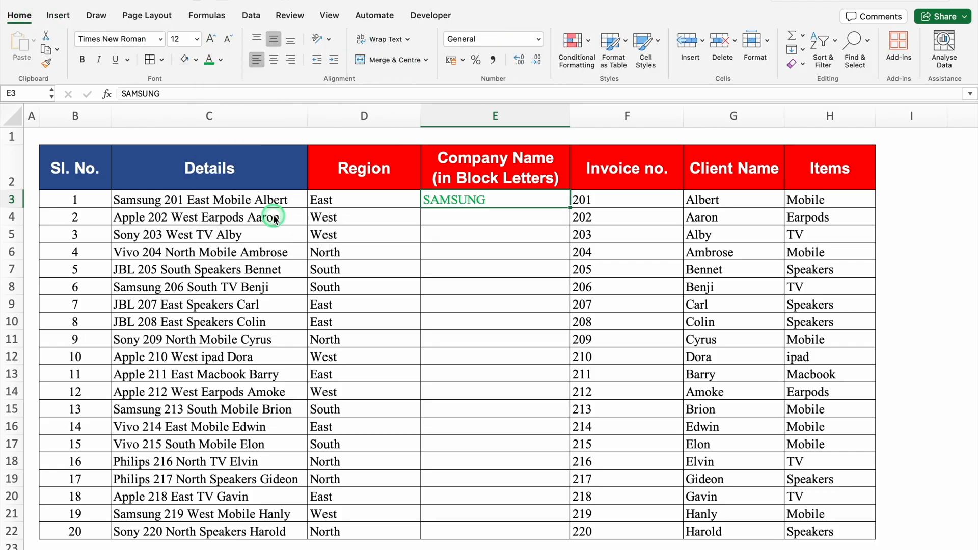
key("super+b")
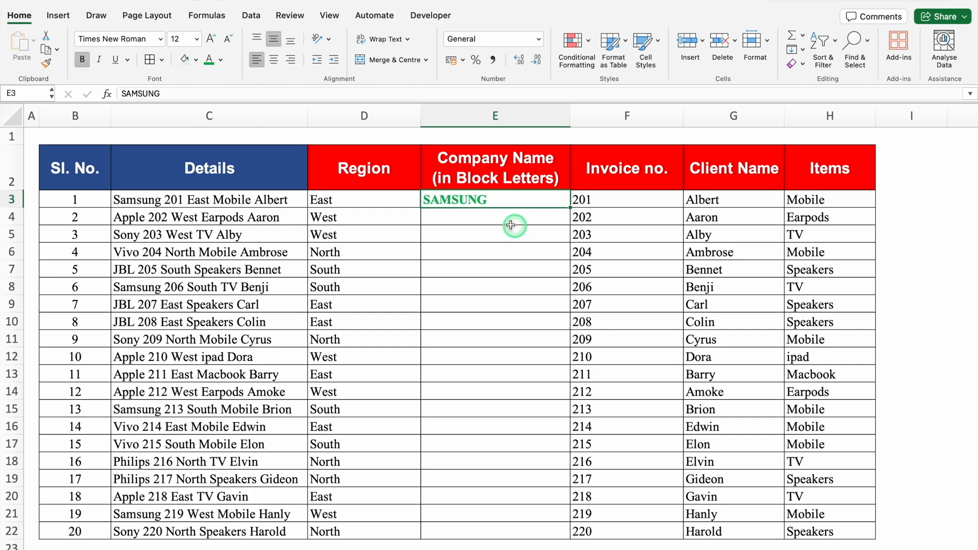
left_click(486, 217)
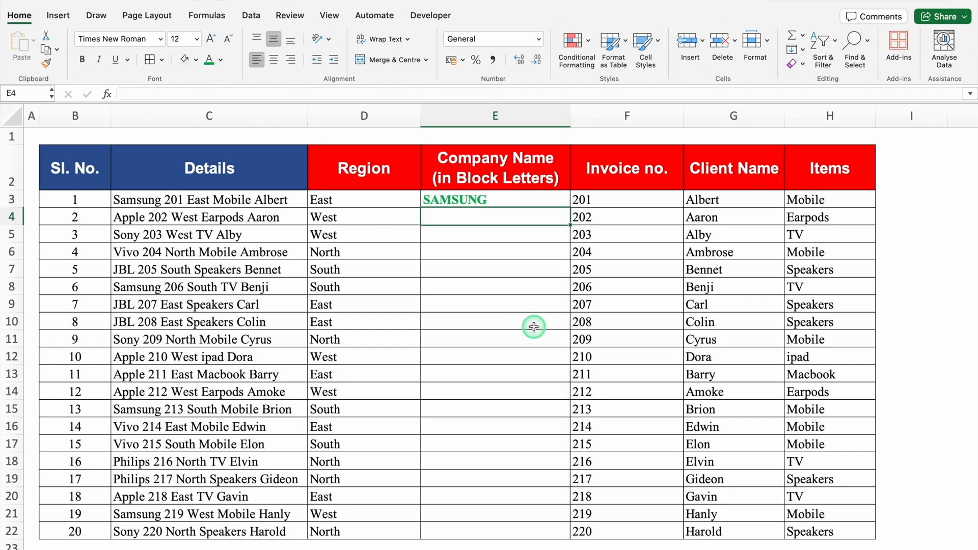
key("ctrl+e")
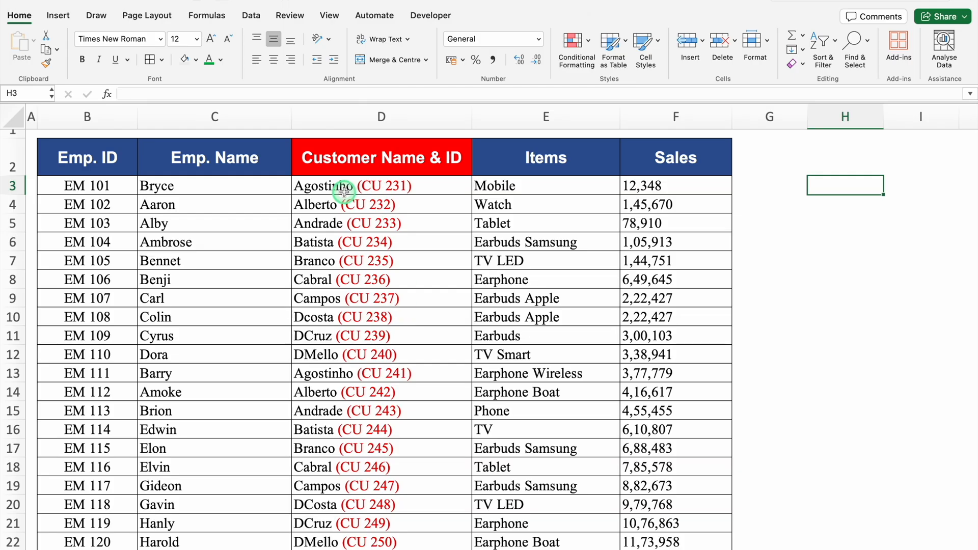
Shorten the "Customer Name & ID" header in D2 to "Customer Name"
left_click(426, 155)
left_click(234, 95)
key("BackSpace")
key("BackSpace")
key("BackSpace")
key("BackSpace")
key("BackSpace")
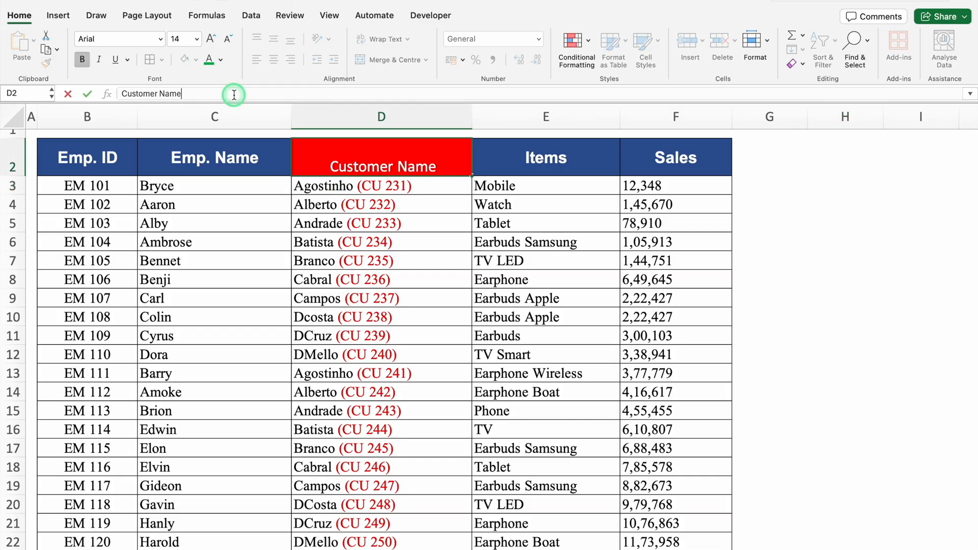
left_click(392, 247)
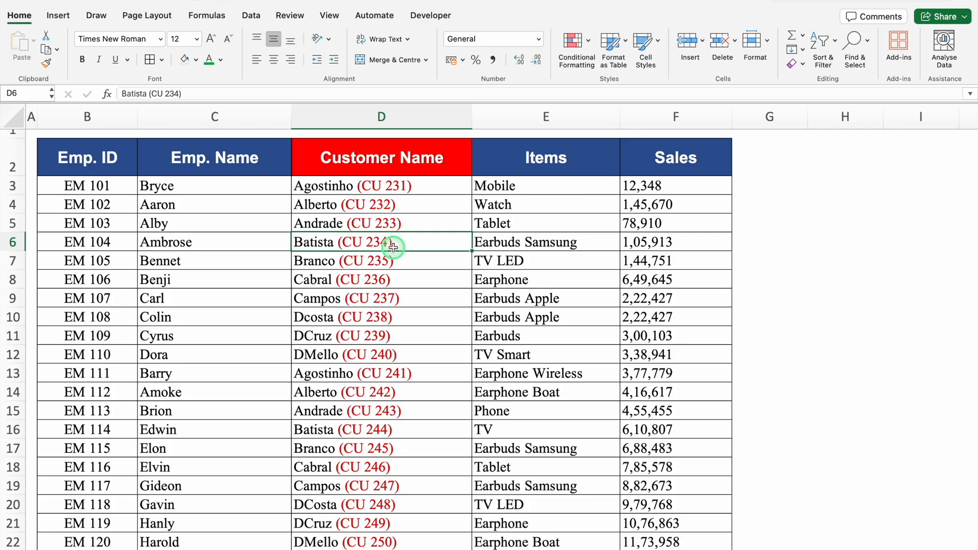
Replace every bracketed ID matching (*) with nothing throughout the whole table
key("ctrl+a")
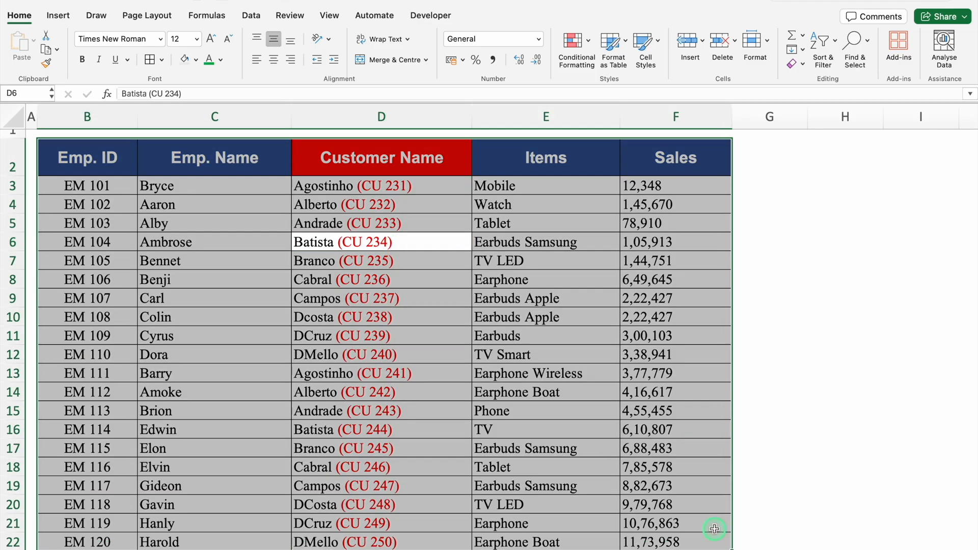
key("ctrl+h")
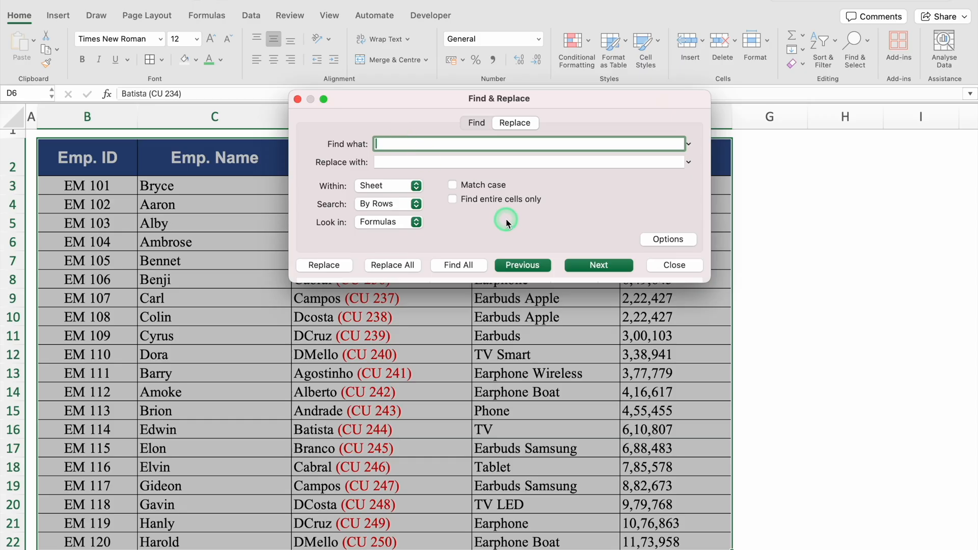
type("(*)")
left_click(410, 162)
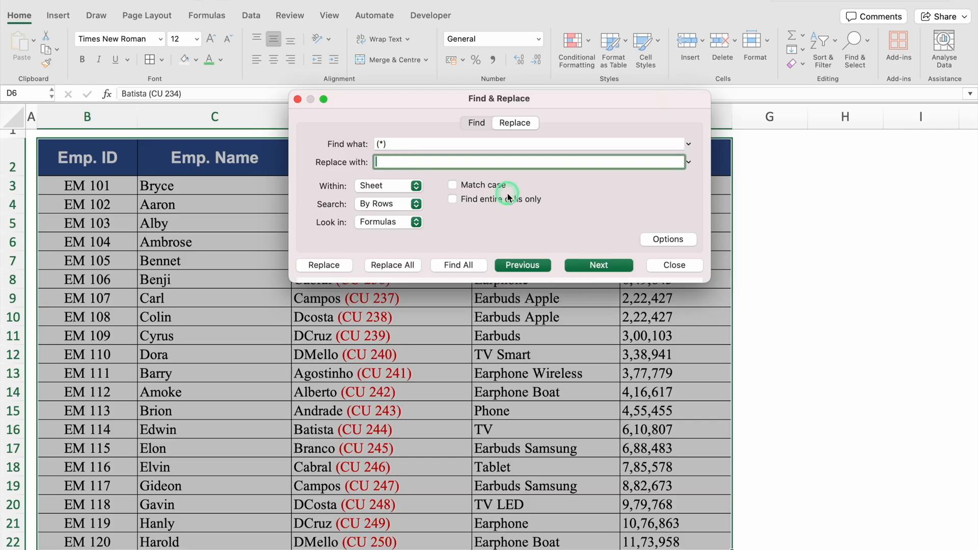
left_click(403, 265)
left_click(486, 215)
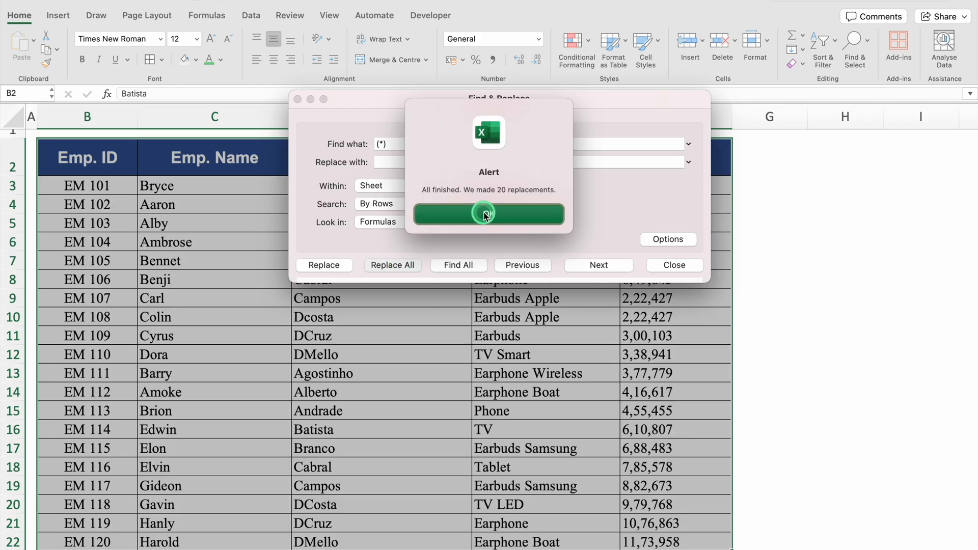
left_click(514, 214)
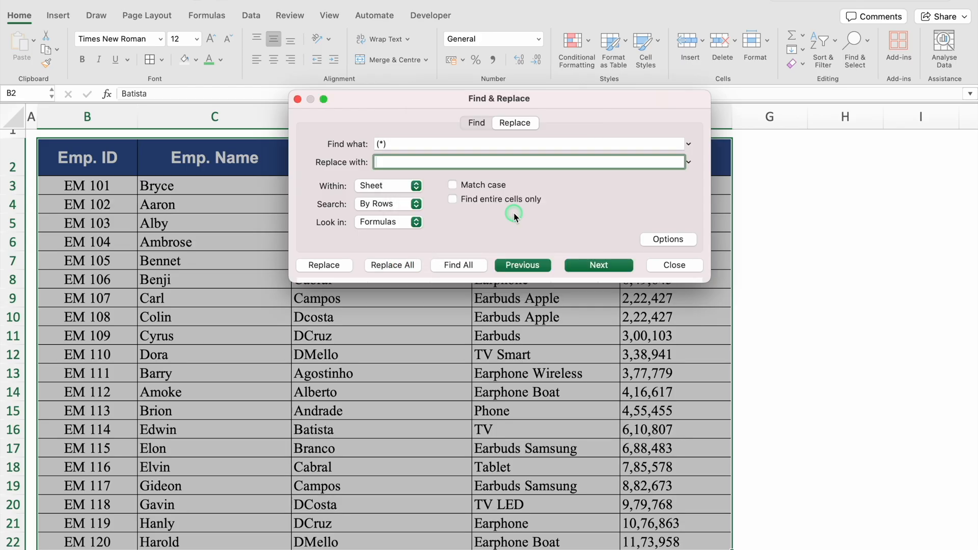
left_click(665, 265)
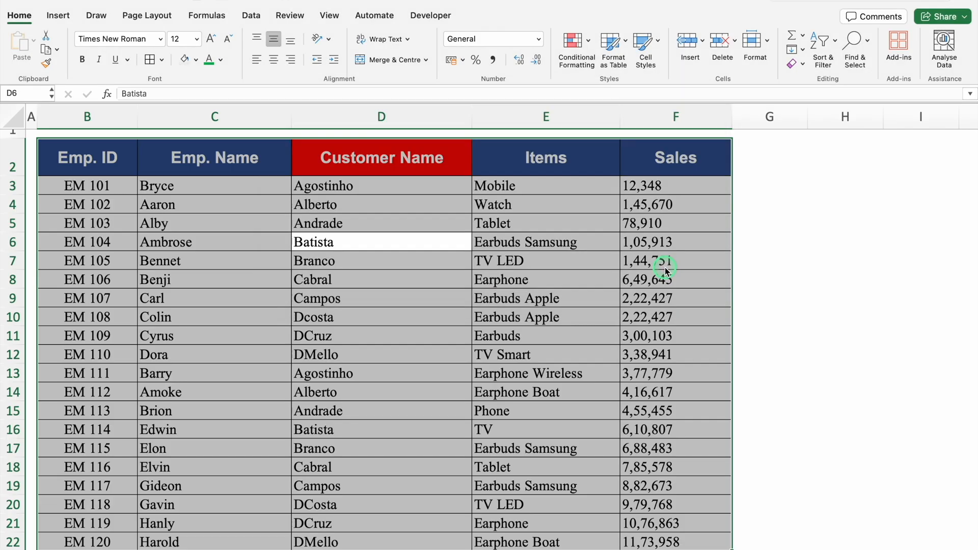
left_click(375, 192)
left_click(380, 201)
left_click(385, 253)
left_click(391, 316)
left_click(394, 384)
left_click(396, 435)
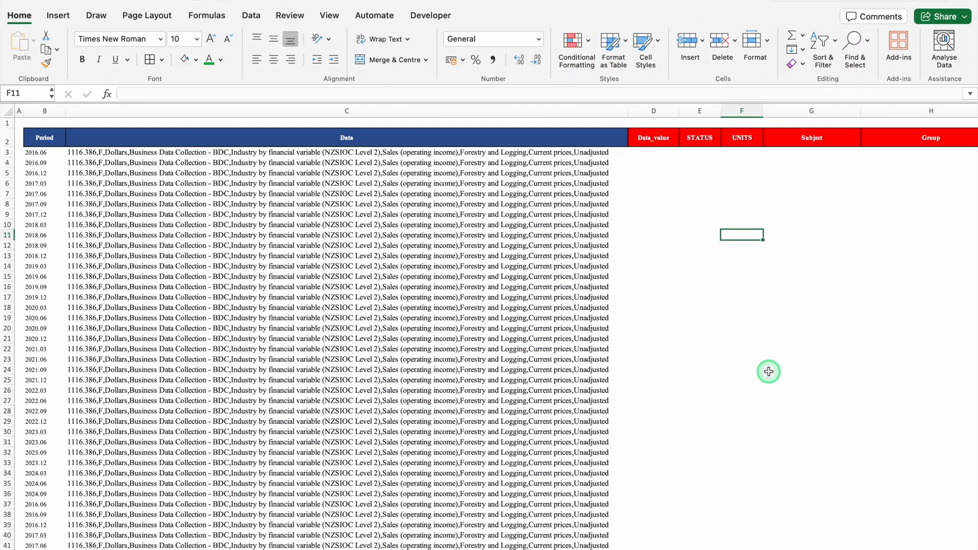
Start Text to Columns on all the comma-separated Data entries from C3 down and choose the Delimited data type
left_click(143, 153)
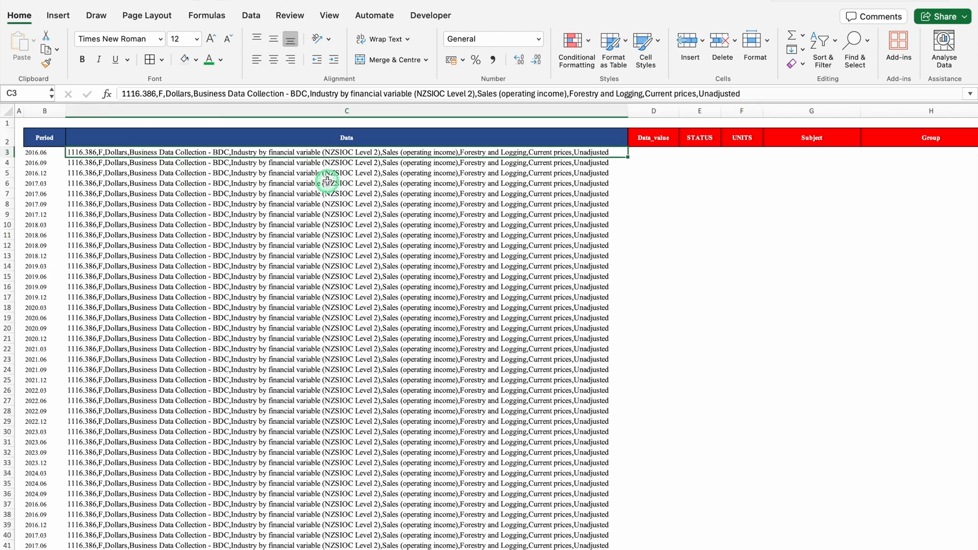
left_click(657, 161)
left_click(702, 162)
left_click(745, 161)
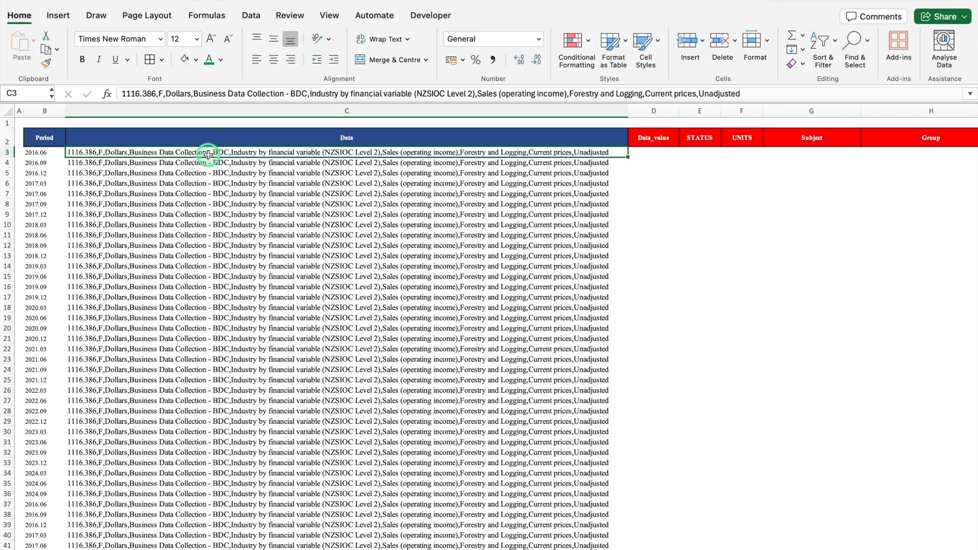
key("ctrl+shift+Down")
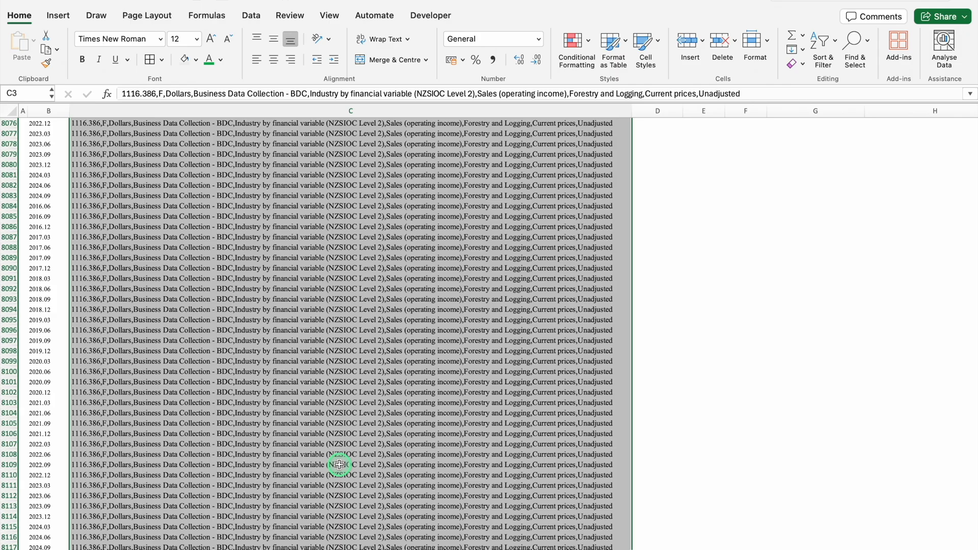
left_click_drag(974, 533, 969, 119)
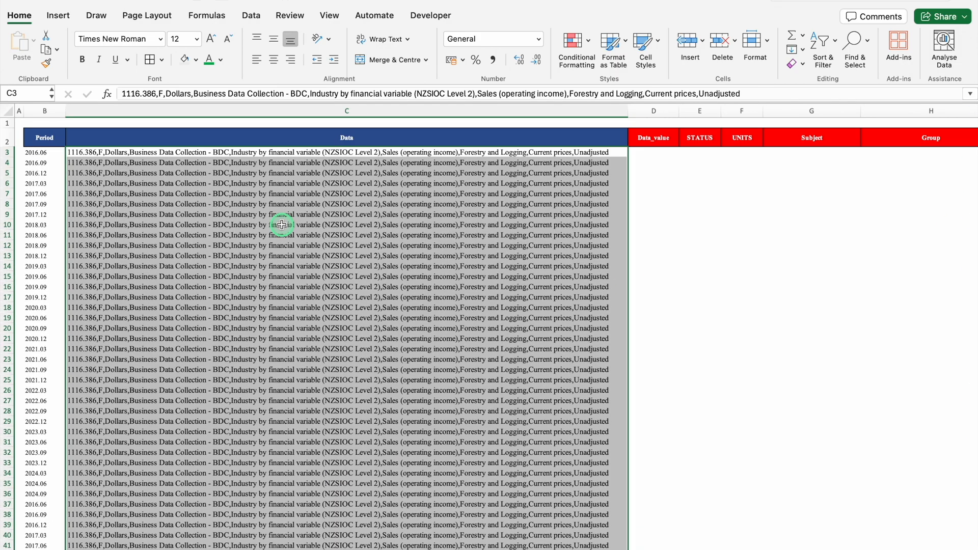
left_click(248, 14)
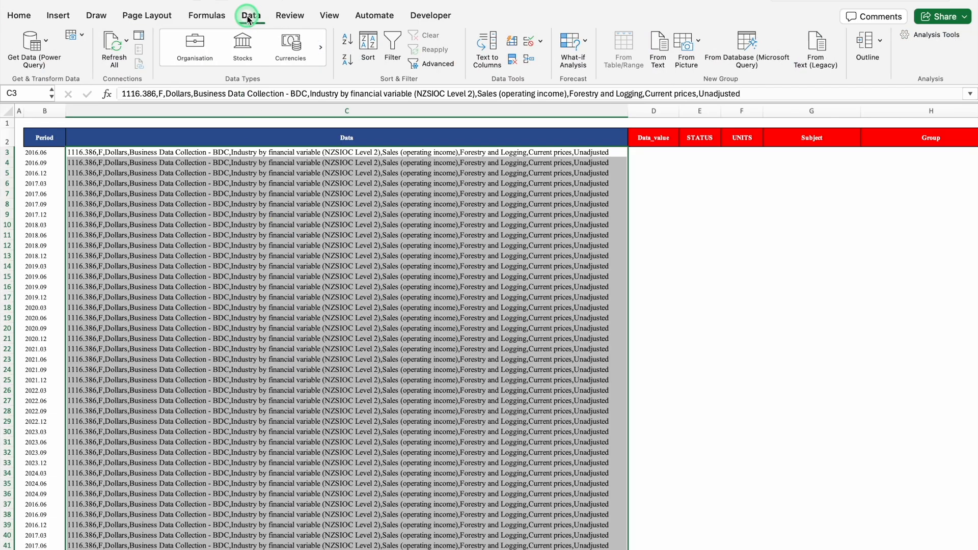
left_click(487, 77)
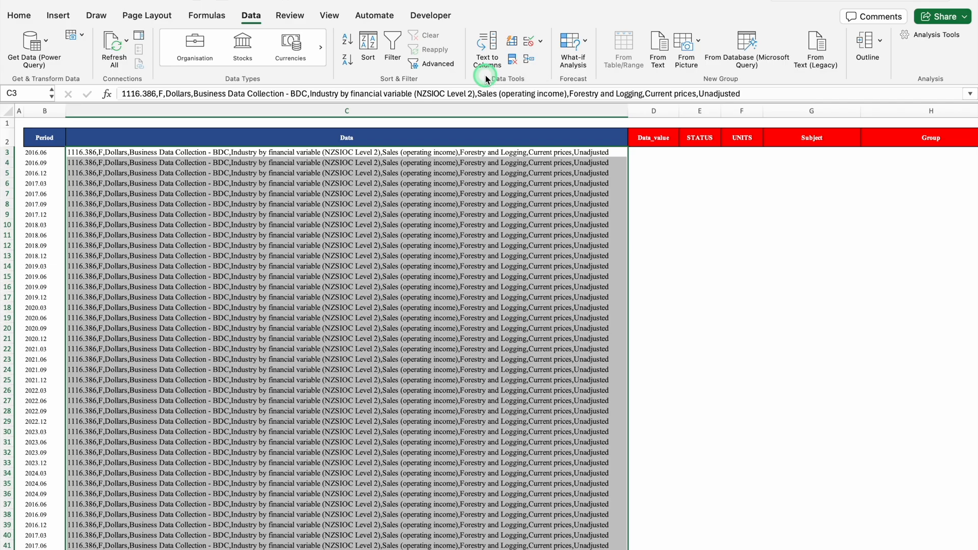
left_click(491, 41)
left_click(372, 140)
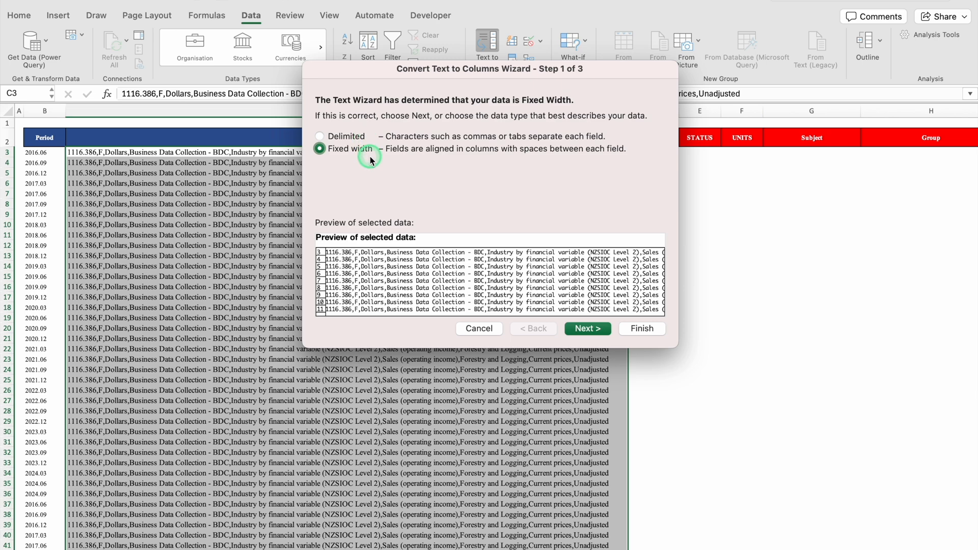
left_click(321, 136)
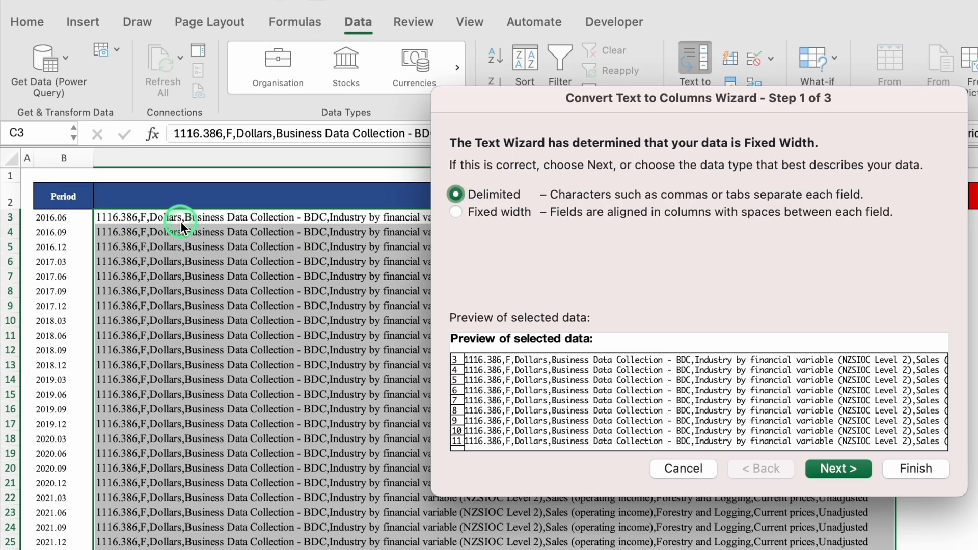
Add Comma as a delimiter alongside Tab and proceed to the column data format settings
left_click(848, 468)
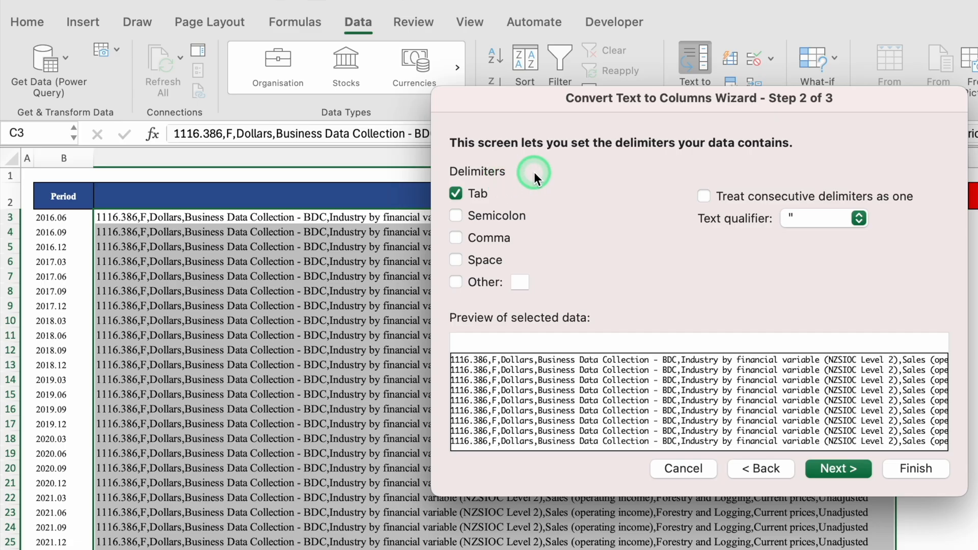
left_click(456, 238)
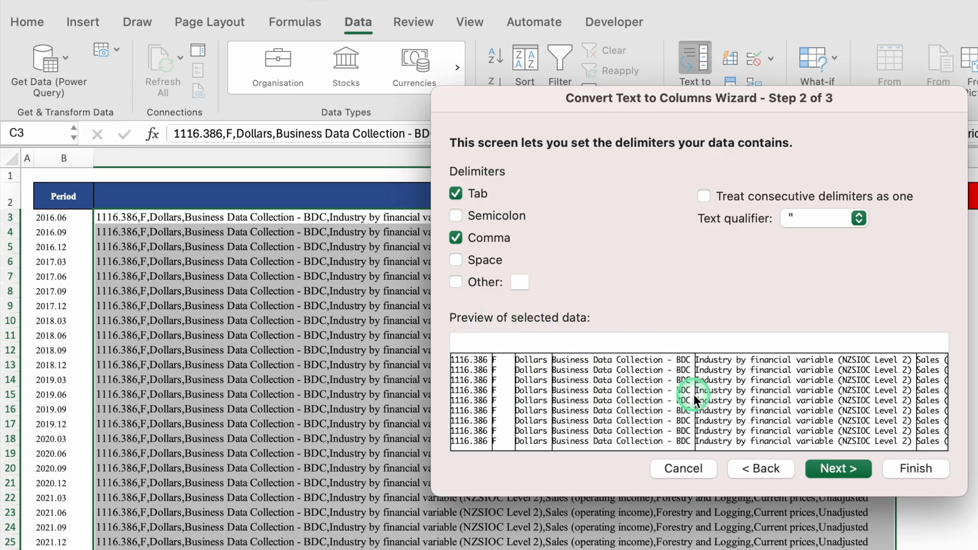
left_click(837, 469)
left_click(838, 469)
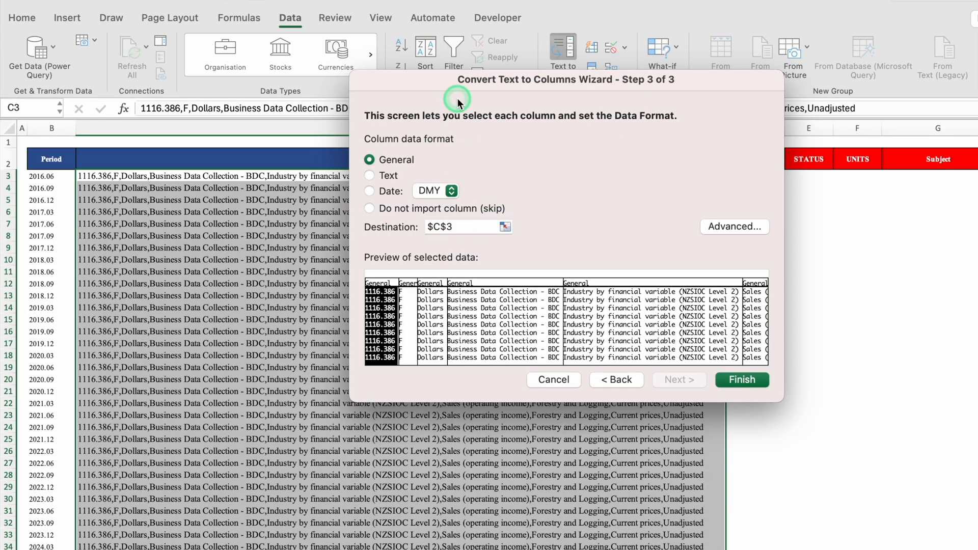
Set the destination of the split data to cell D3, keeping the General format, and finish the conversion
left_click_drag(439, 78, 621, 137)
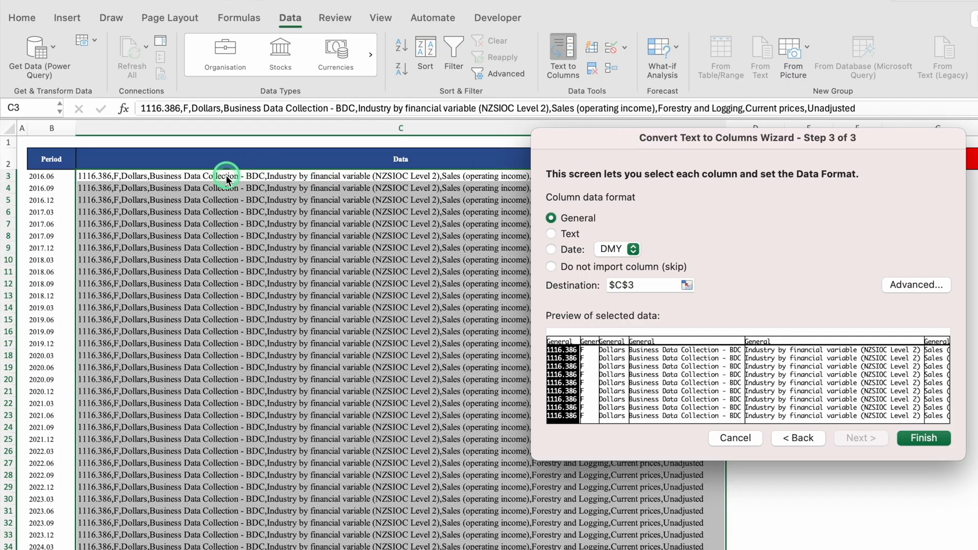
left_click(651, 285)
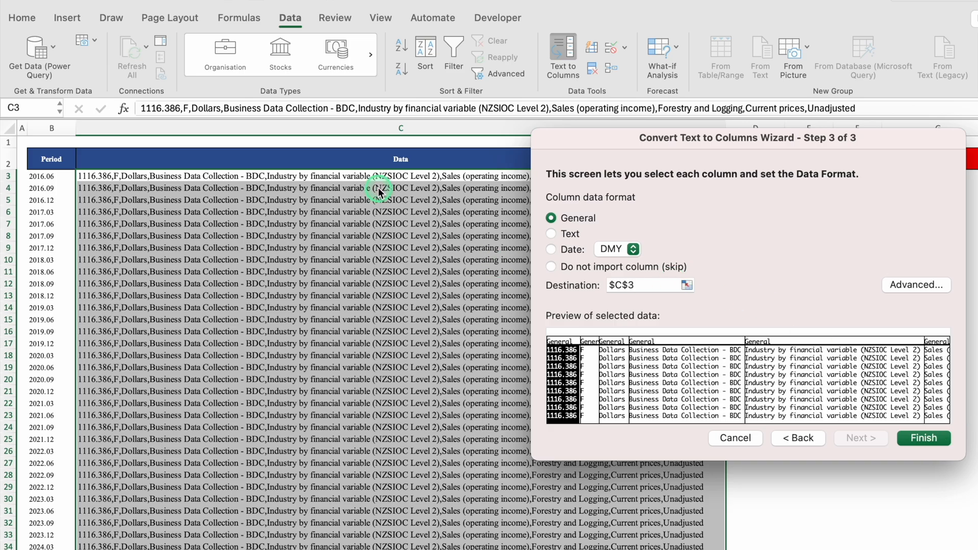
left_click(647, 286)
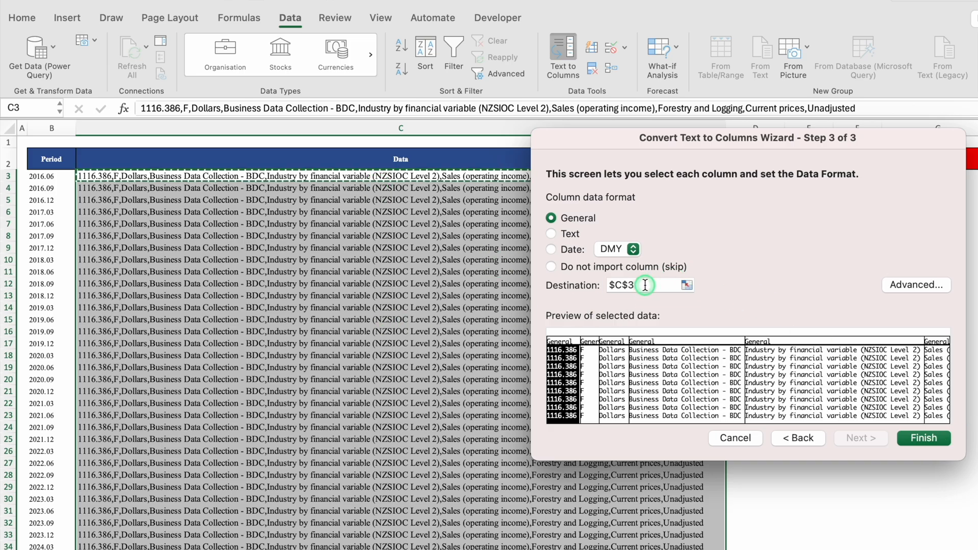
key("BackSpace")
key("BackSpace")
key("BackSpace")
key("BackSpace")
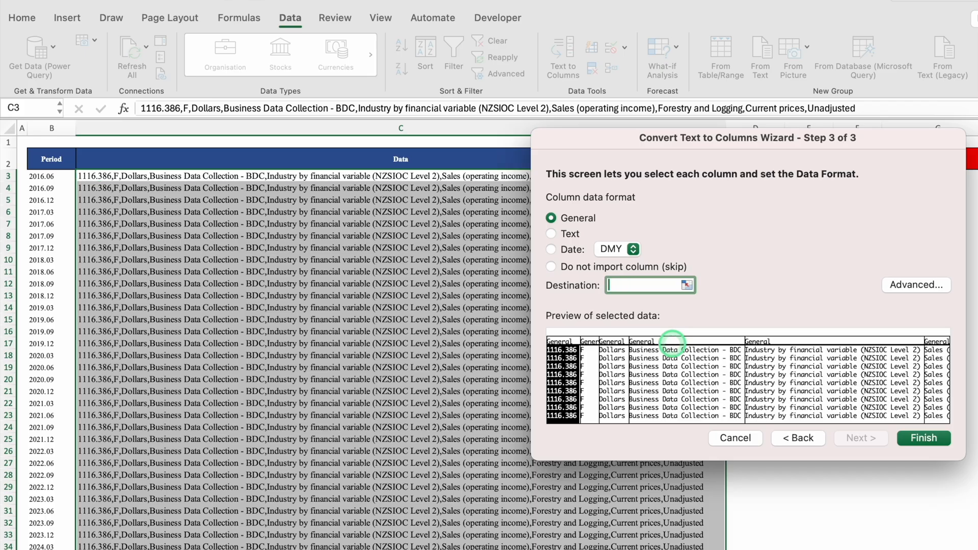
left_click_drag(774, 128, 401, 217)
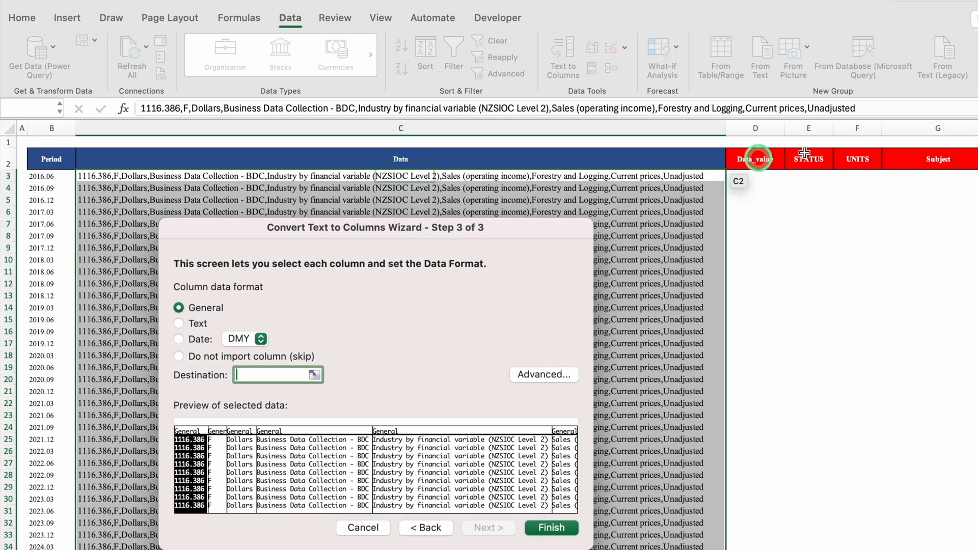
left_click(750, 176)
left_click(556, 530)
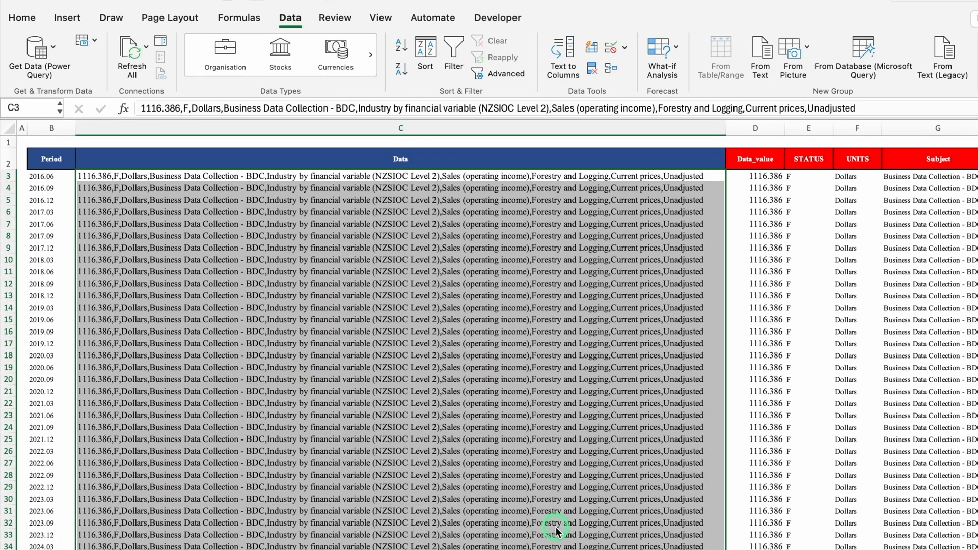
Apply borders to all cells of the table, including the newly split columns
scroll(557, 531, "right", 6)
scroll(496, 327, "right", 3)
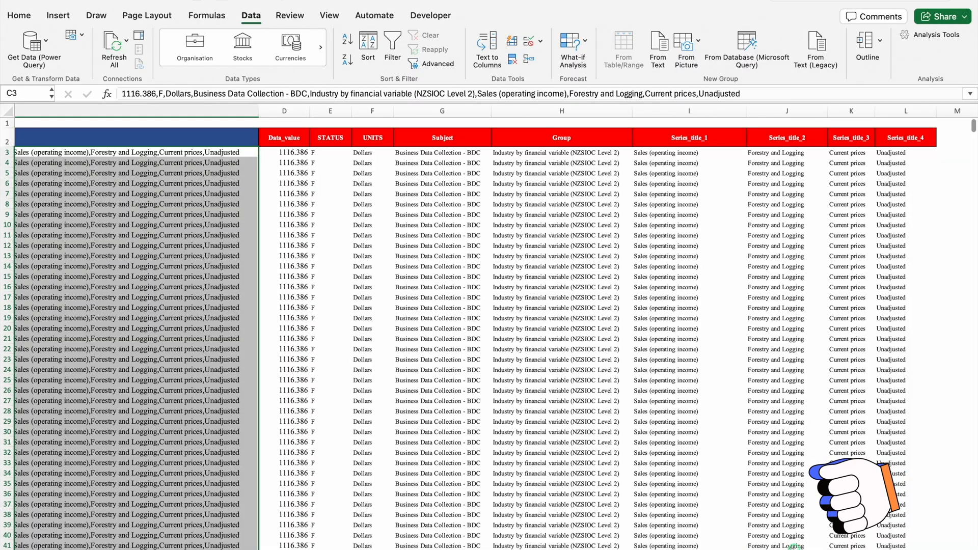
left_click(297, 225)
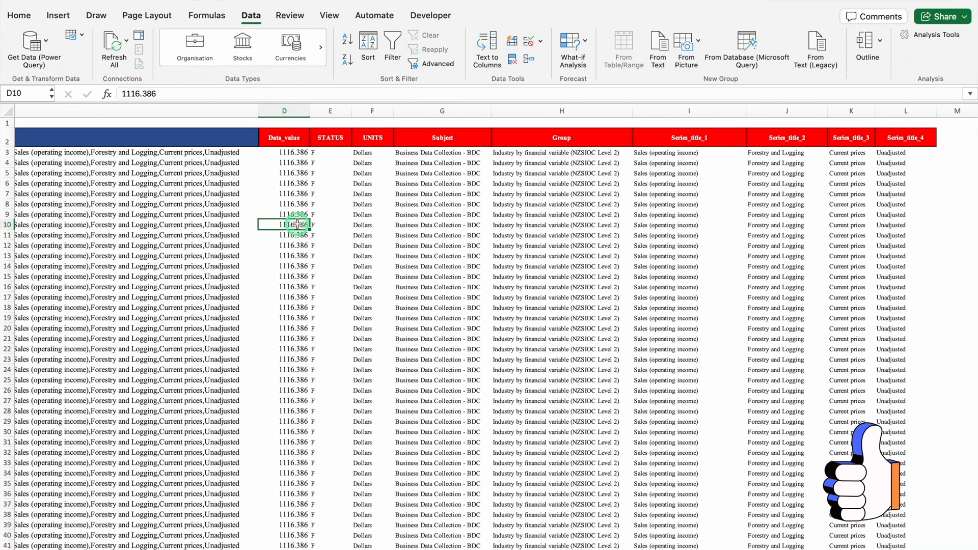
key("ctrl+a")
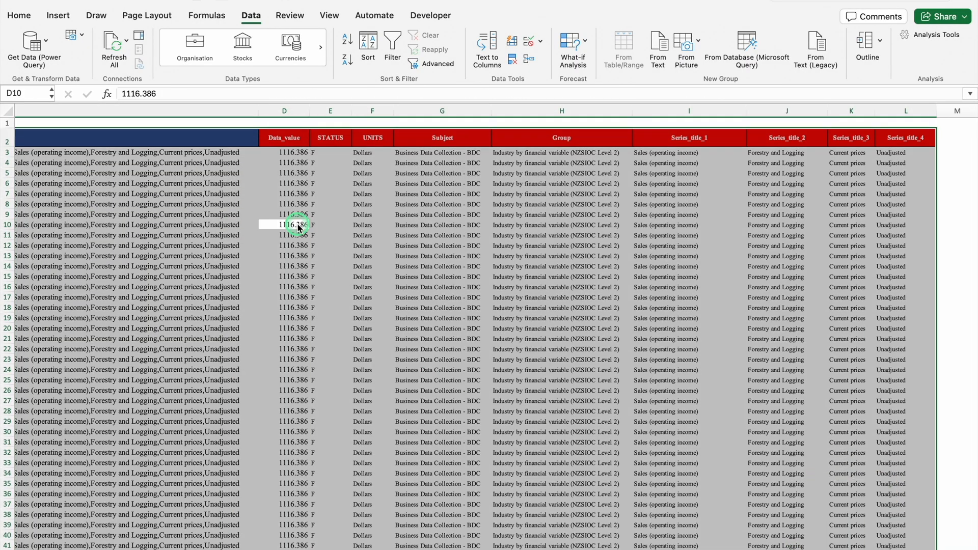
left_click(19, 15)
left_click(146, 60)
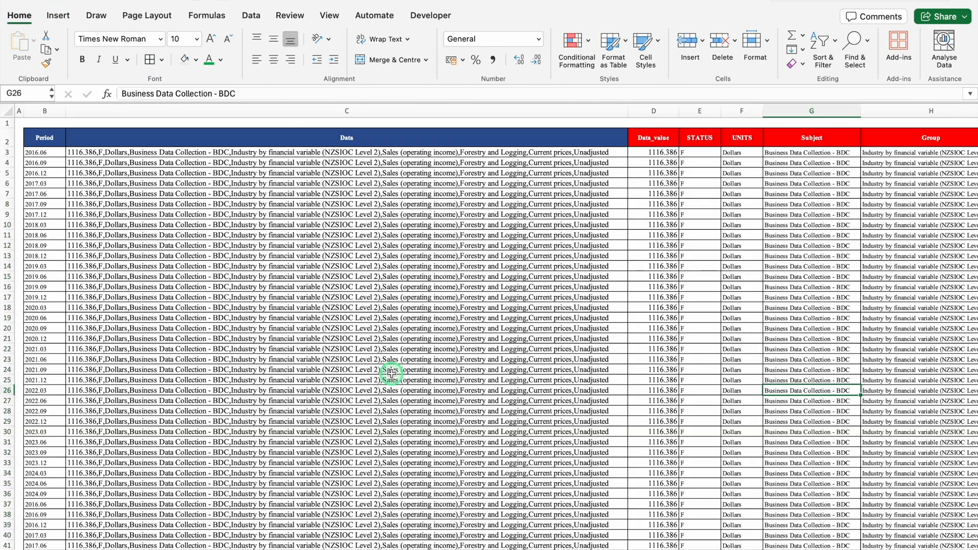
Delete column C, which holds the original combined Data text
left_click(341, 110)
right_click(340, 110)
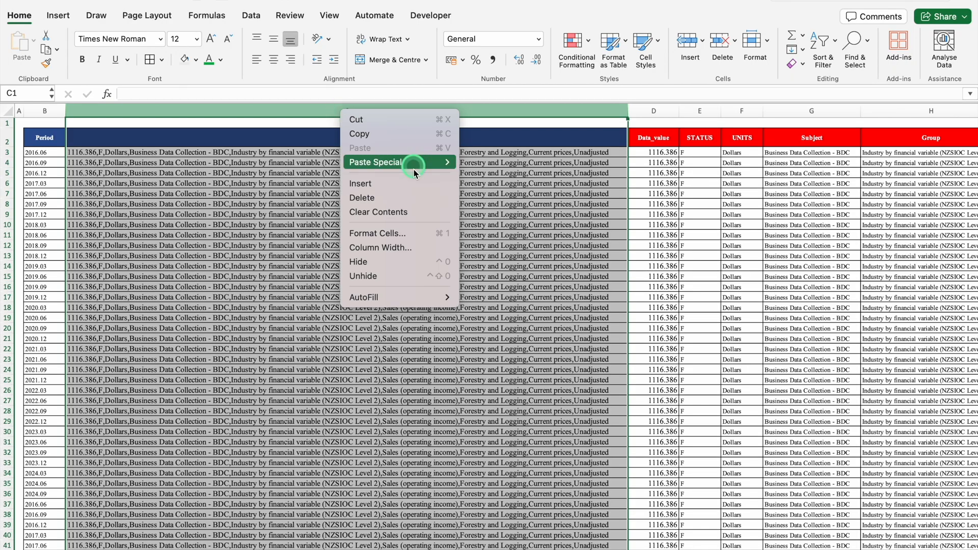
left_click(407, 199)
left_click(831, 276)
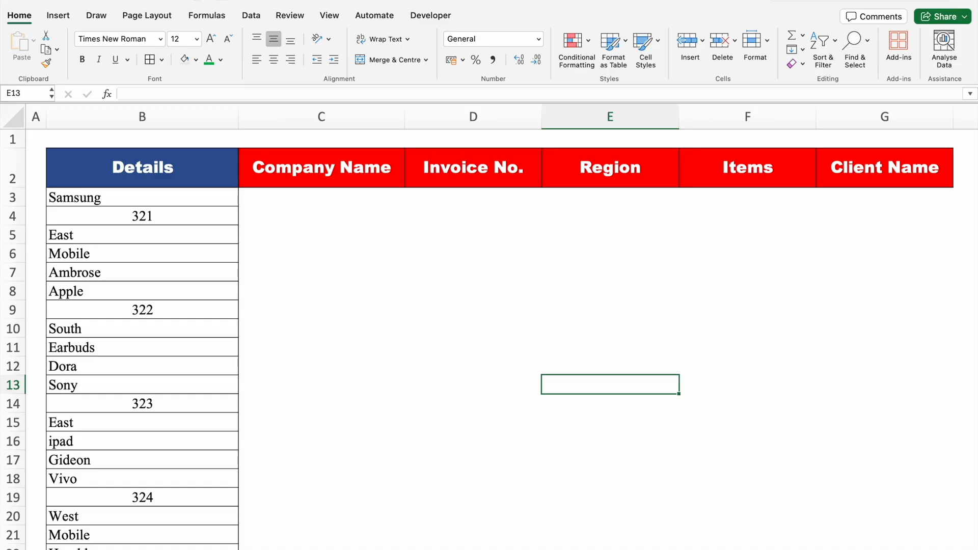
left_click(140, 108)
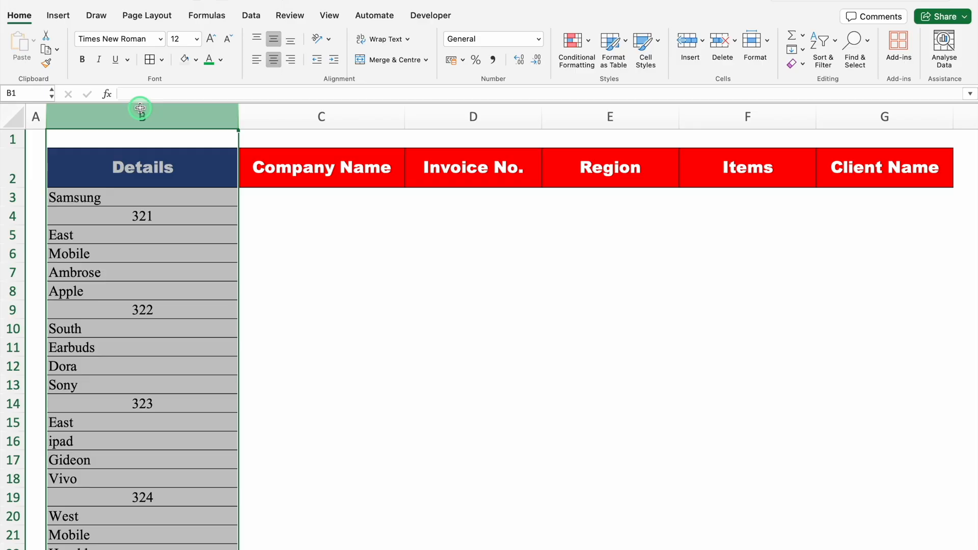
left_click(175, 197)
left_click(180, 215)
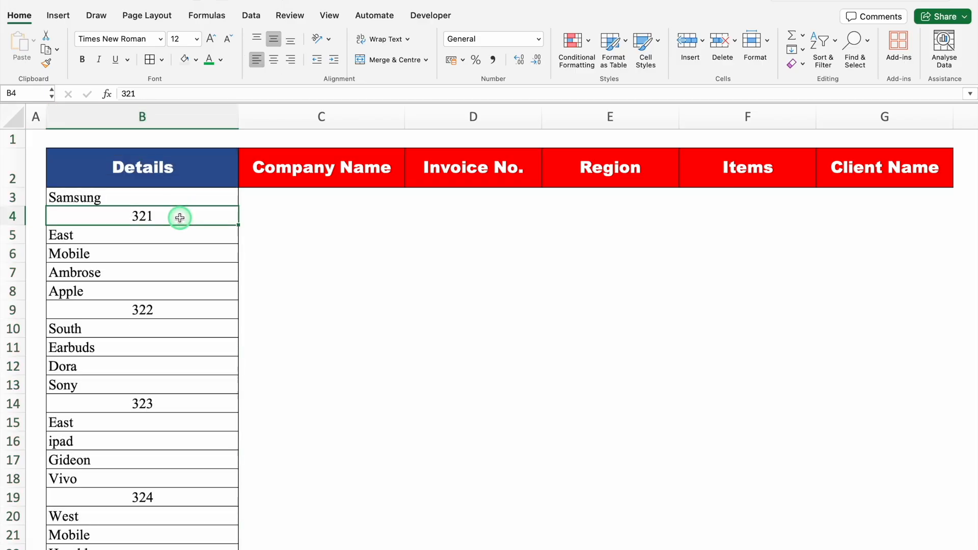
left_click(183, 241)
left_click(177, 256)
left_click(175, 274)
Fill cell B8, the second company entry Apple, with yellow
left_click(153, 289)
left_click(196, 59)
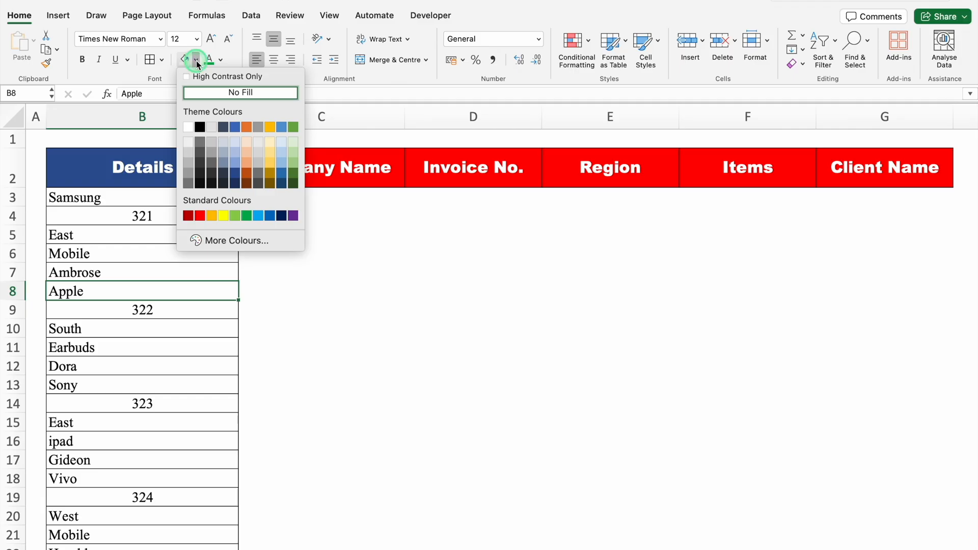
left_click(223, 215)
Enter the formula =B3 in C3 under Company Name to reference the first company in the Details list
left_click(307, 199)
type("=")
left_click(159, 197)
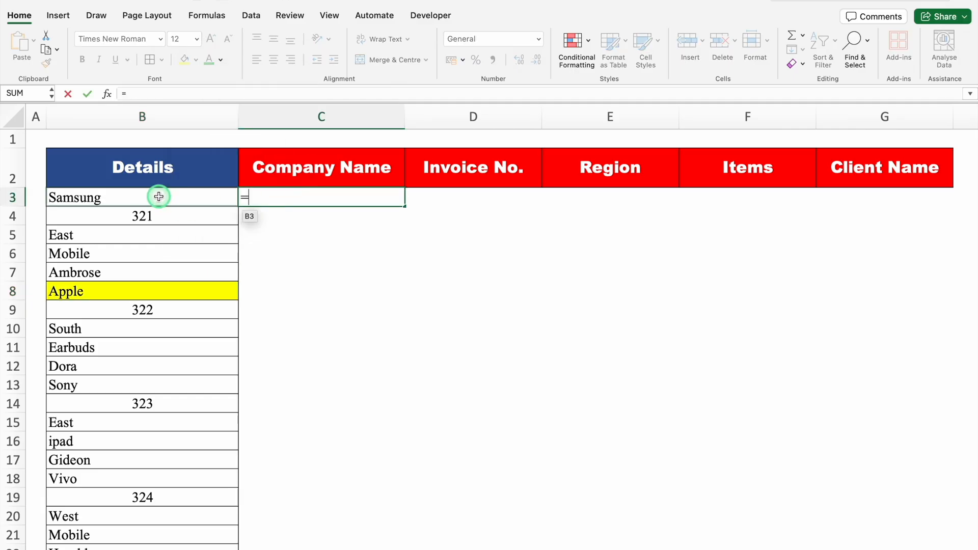
key("Return")
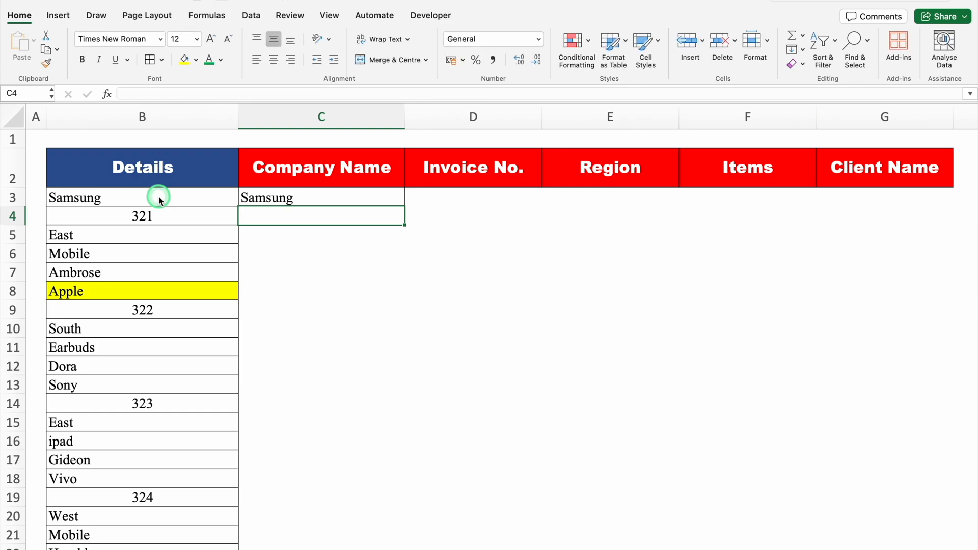
Enter =B4 in D4 under Invoice No. and =B5 in E5 under Region, each one row lower than the previous reference
key("Right")
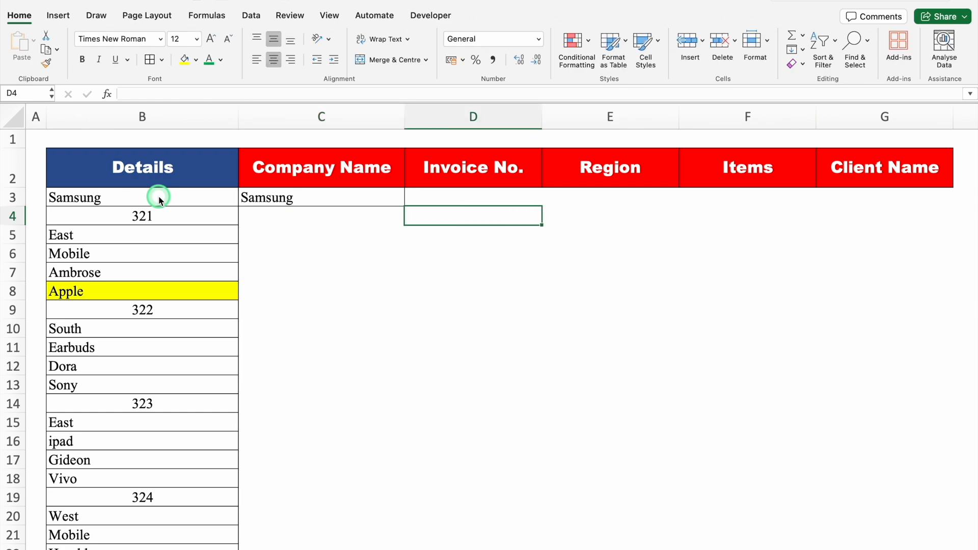
type("=")
left_click(203, 215)
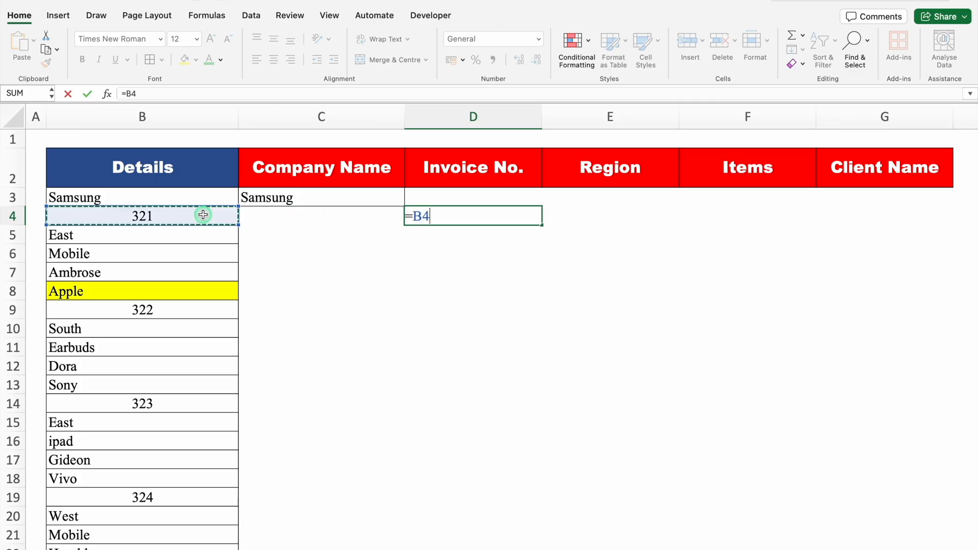
key("Return")
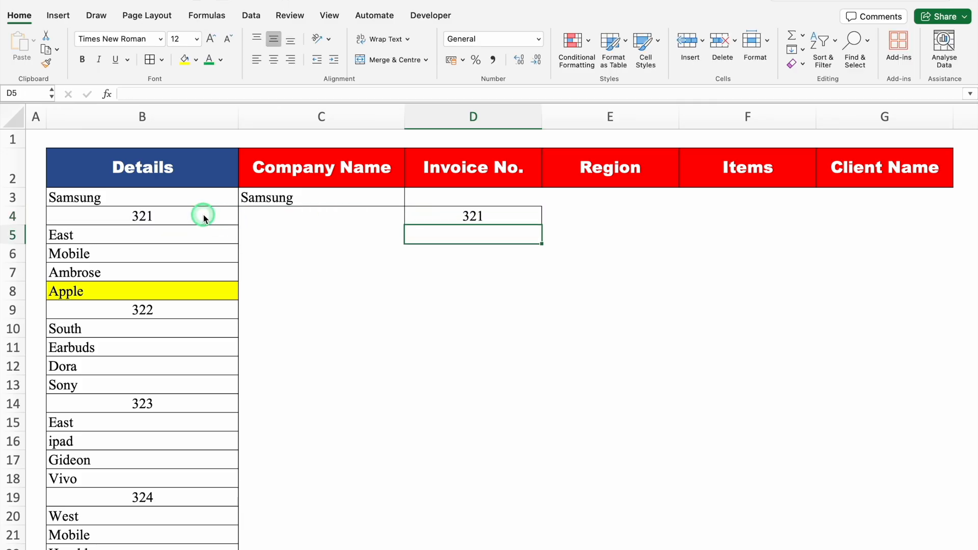
key("Right")
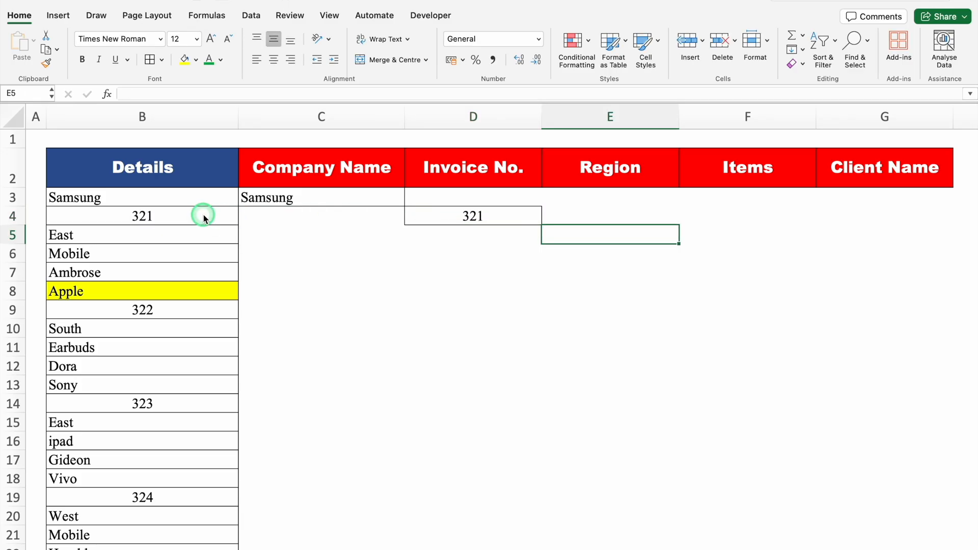
type("=")
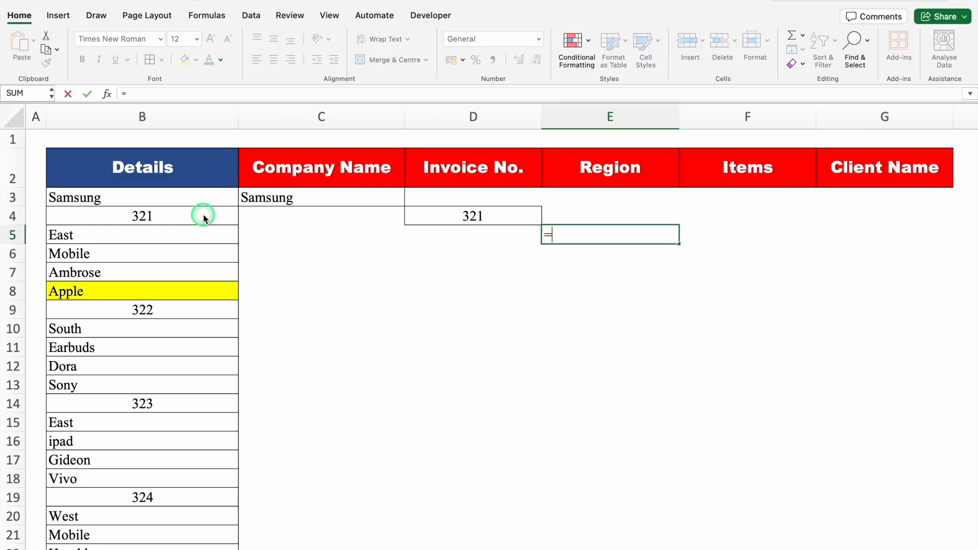
left_click(185, 236)
key("Return")
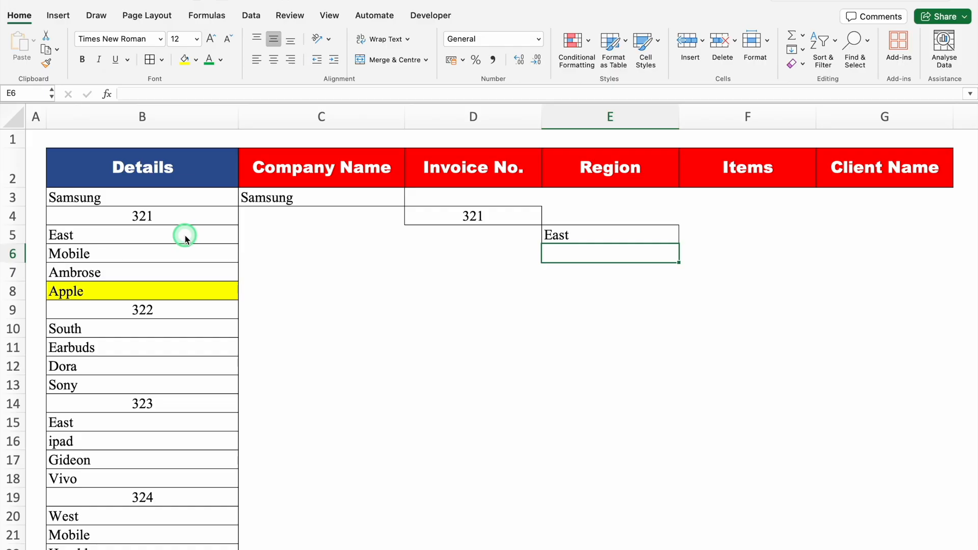
Enter =B6 in F6 under Items and =B7 in G7 under Client Name to complete the first record's staggered references
key("Right")
type("=")
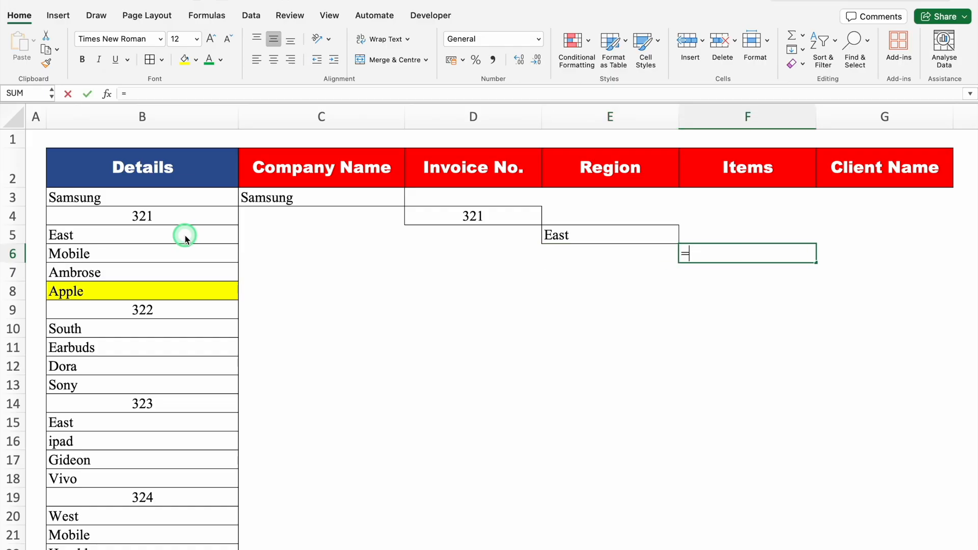
left_click(158, 235)
left_click(113, 251)
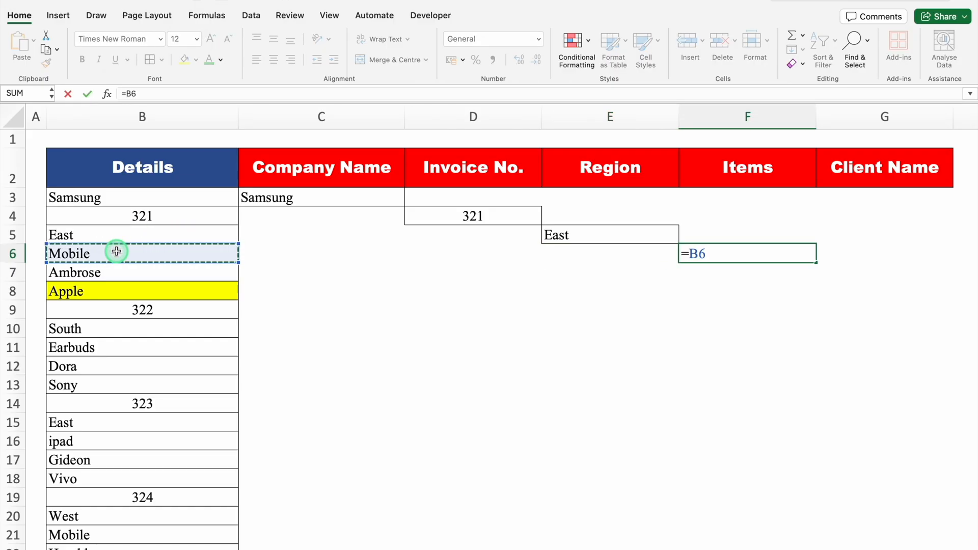
key("Return")
key("Right")
type("=")
left_click(143, 267)
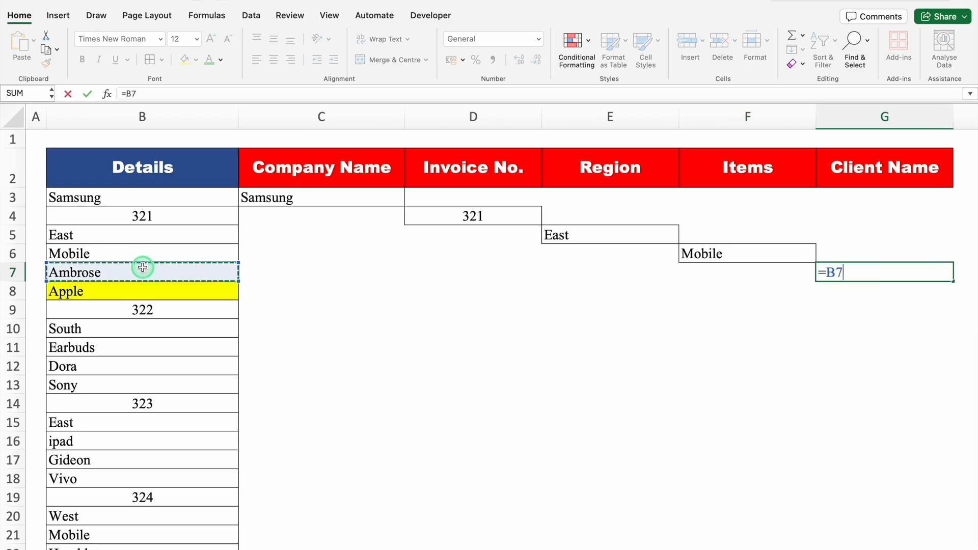
key("Return")
Fill the staggered formula block C3:G7 down alongside the Details list to cover the remaining records
left_click(173, 292)
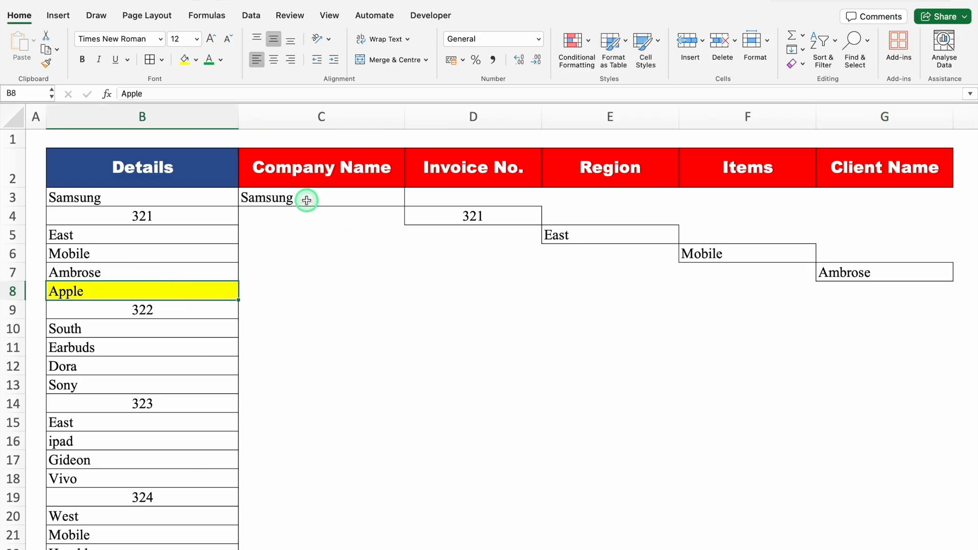
left_click_drag(307, 200, 873, 547)
scroll(841, 241, "up", 15)
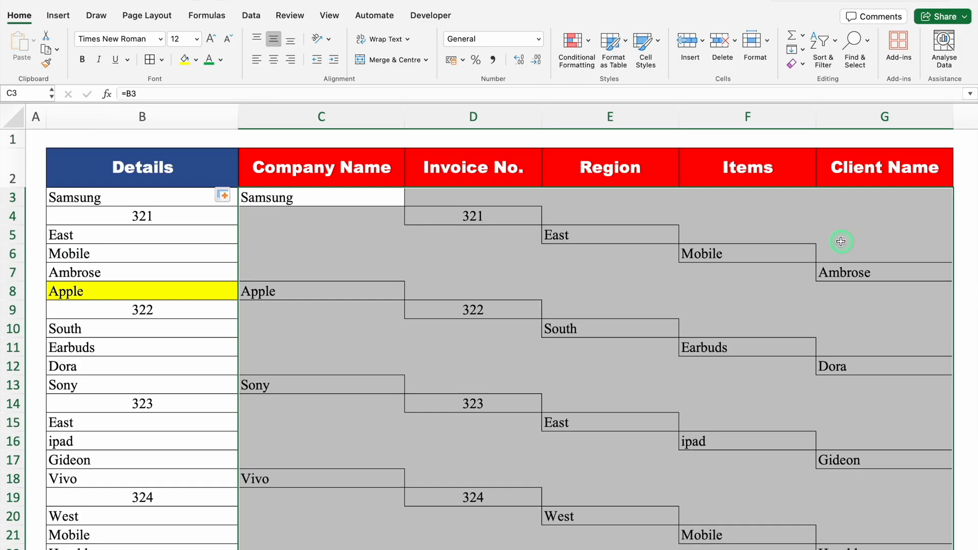
Select all blank cells in the filled range with Go to Special and delete them, shifting the remaining cells up
key("ctrl+g")
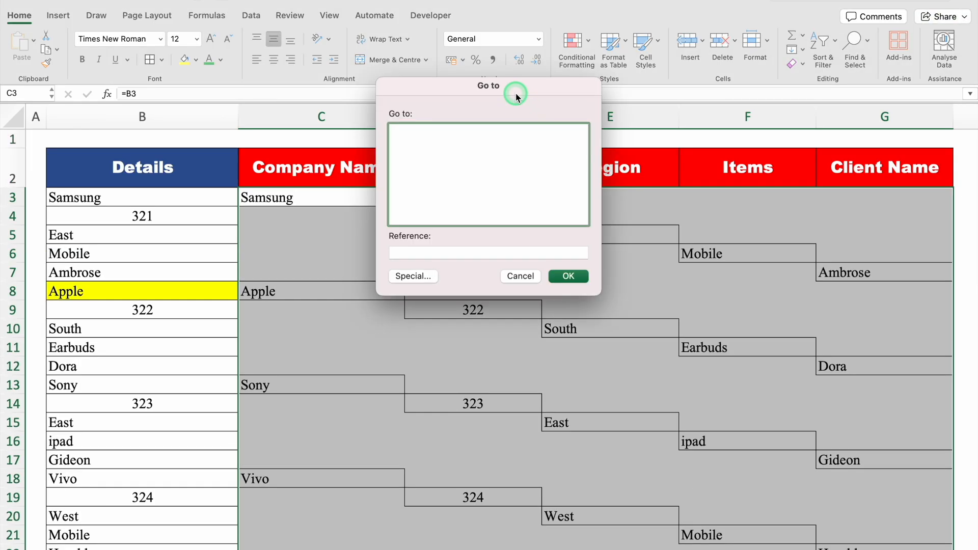
left_click(415, 277)
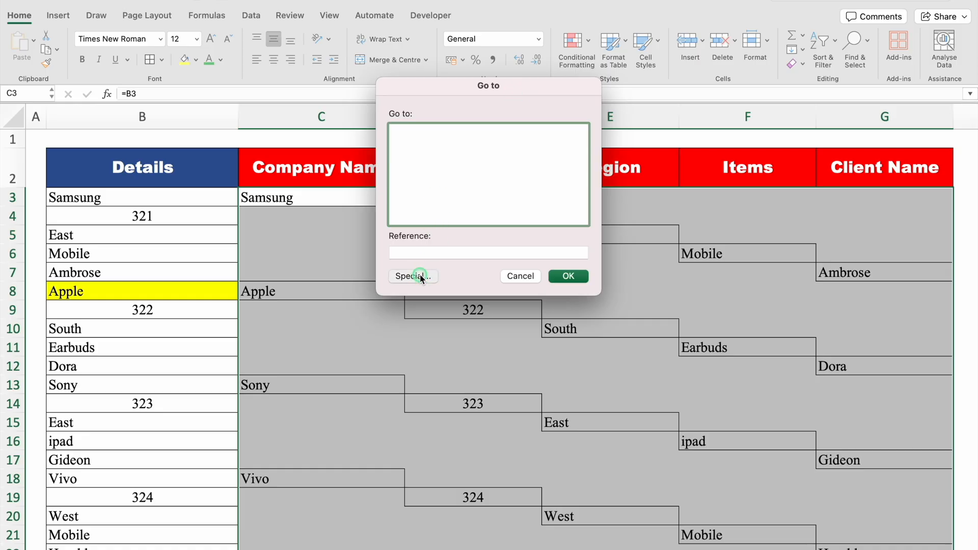
left_click(398, 163)
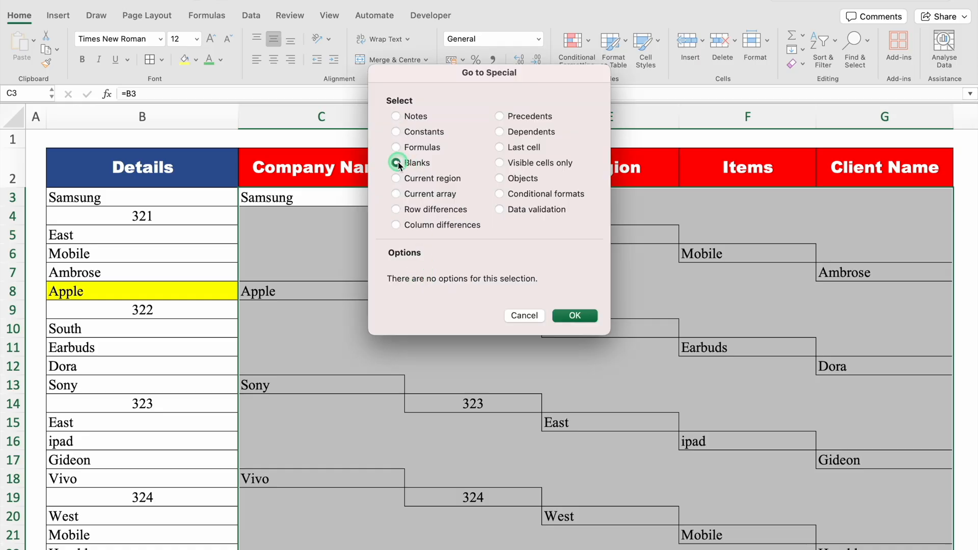
left_click(573, 316)
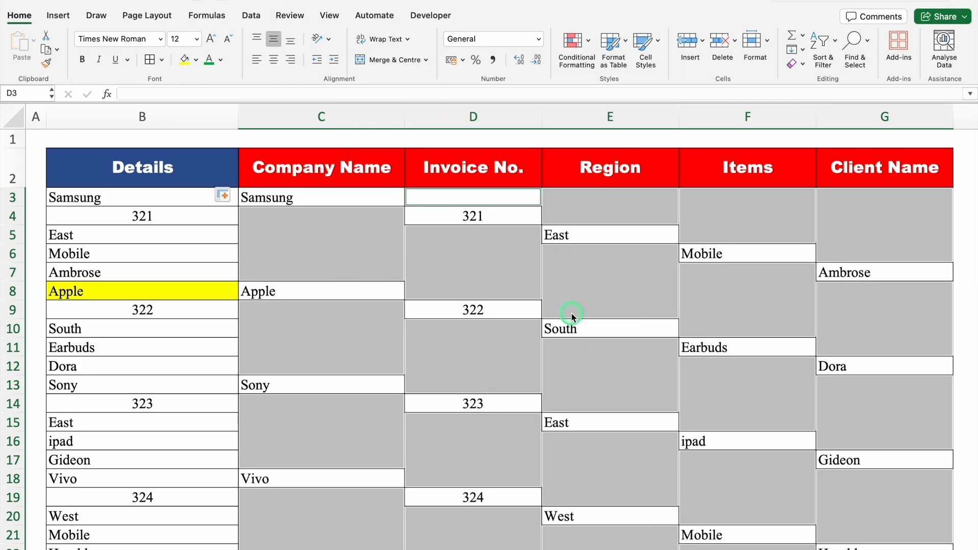
key("super+minus")
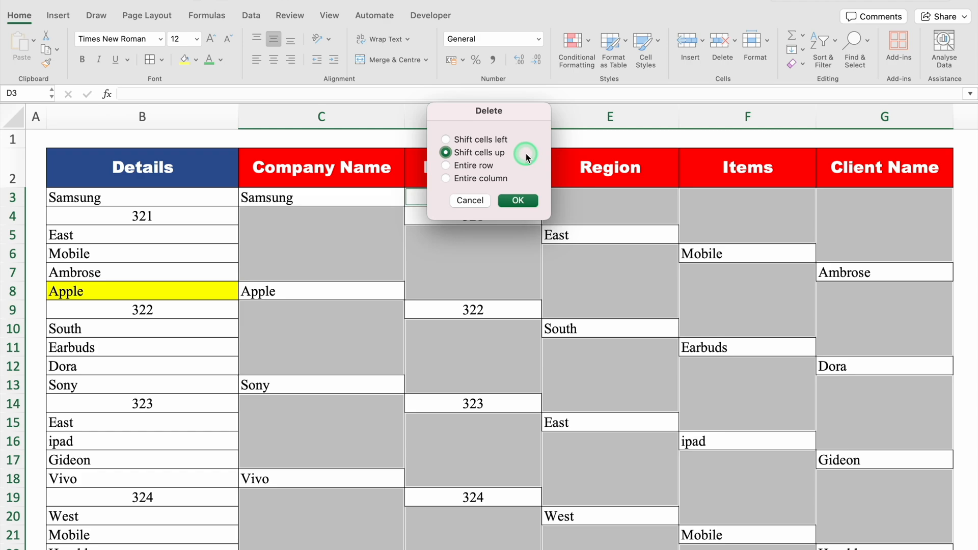
left_click(518, 200)
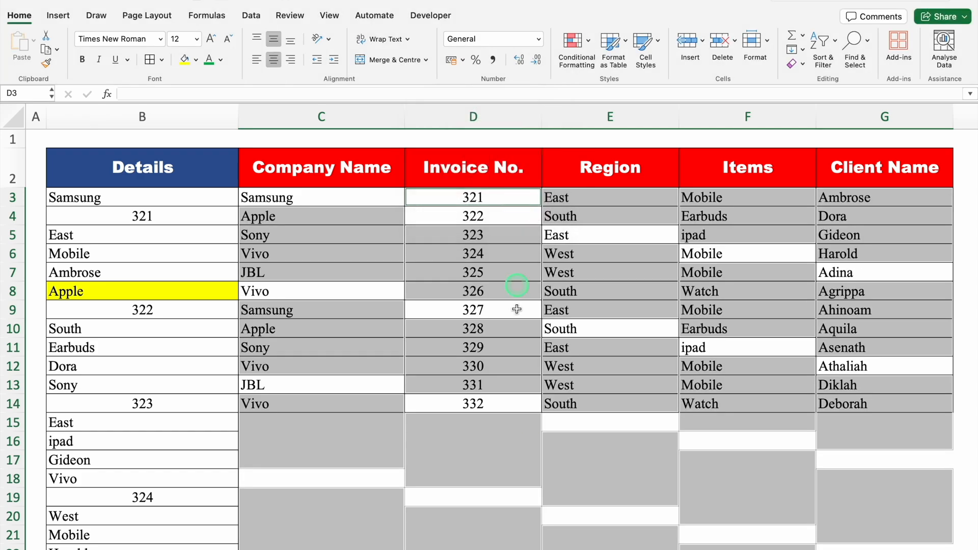
left_click(523, 455)
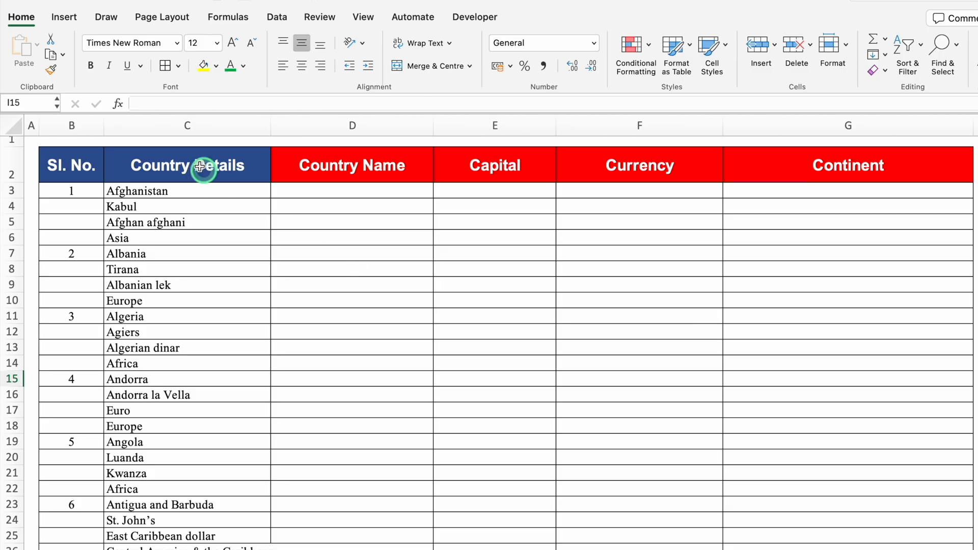
Examine the stacked Country Details column, the four red target headers and the first country's entries in C3 to C6
left_click(173, 127)
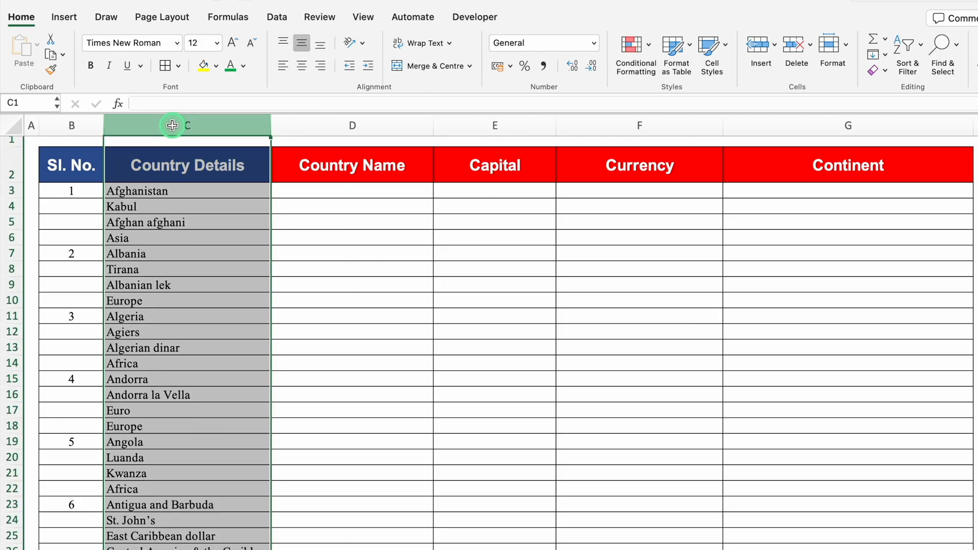
left_click(334, 165)
left_click(490, 167)
left_click(653, 169)
left_click(816, 167)
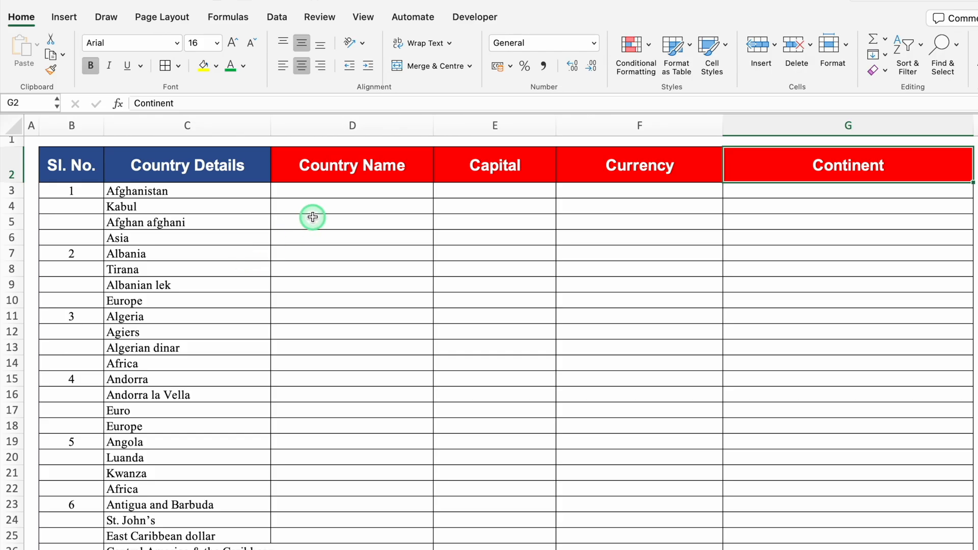
left_click(155, 191)
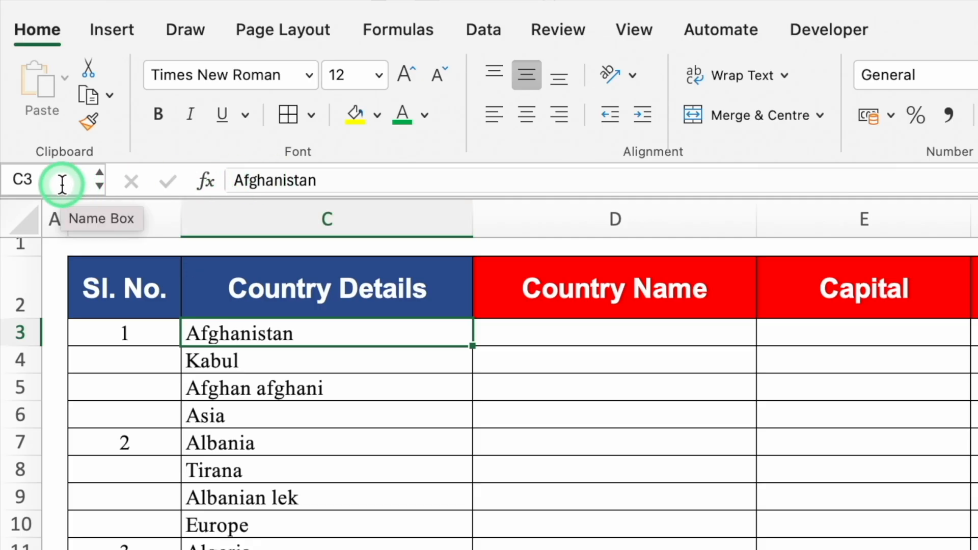
left_click(331, 366)
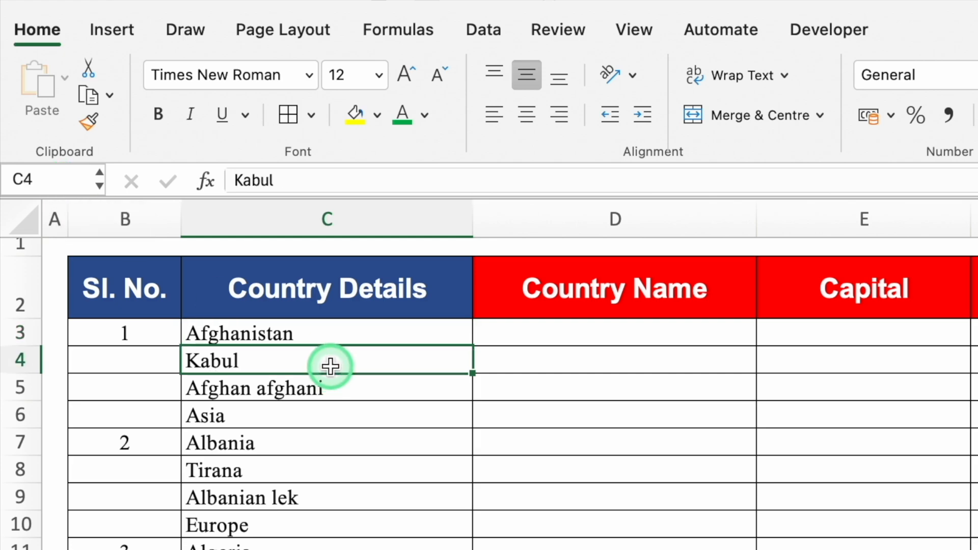
key("Down")
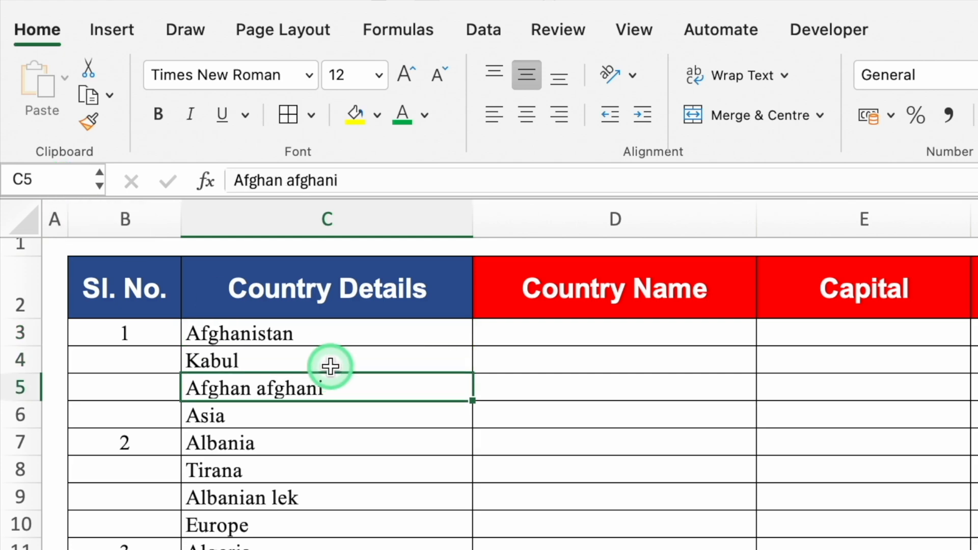
key("Down")
Fill cell C7, the second country entry Albania, with yellow
left_click(343, 438)
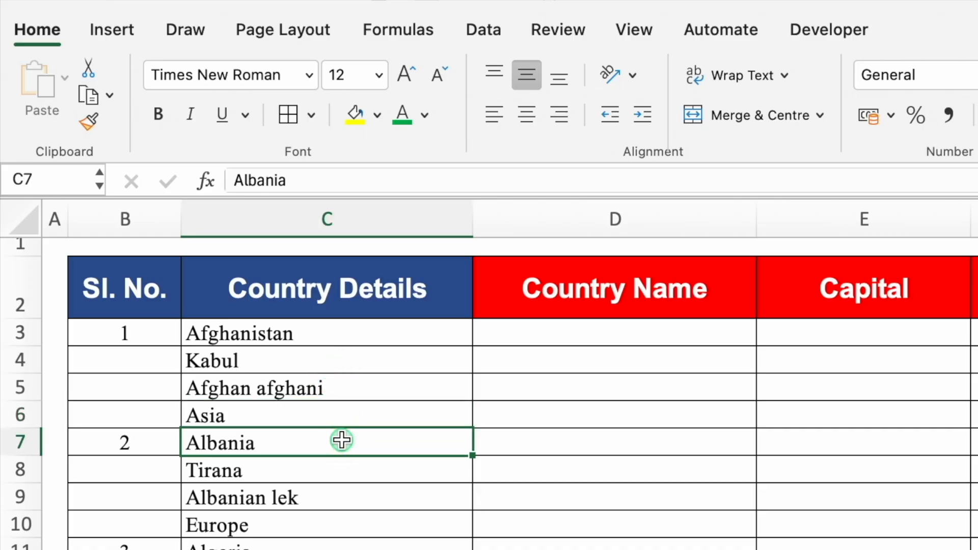
left_click(356, 117)
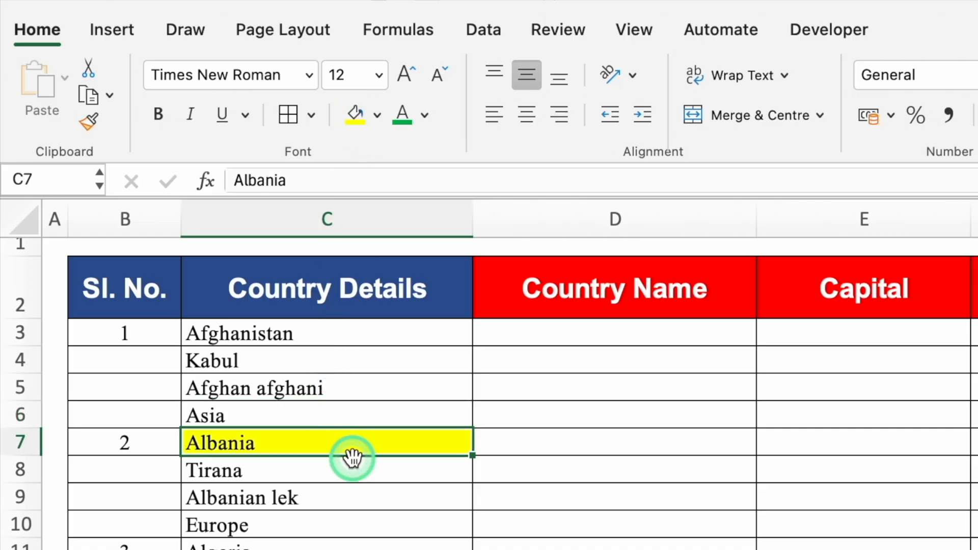
left_click(383, 335)
Enter the plain text C3 in D3 under Country Name and fill it across to G3 as the series C3 to C6
left_click(593, 332)
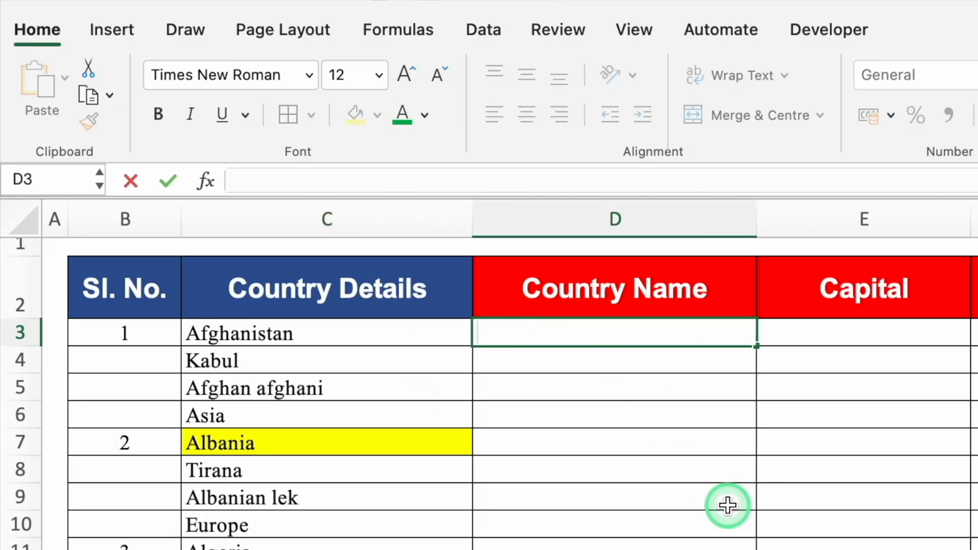
type("C3")
key("Tab")
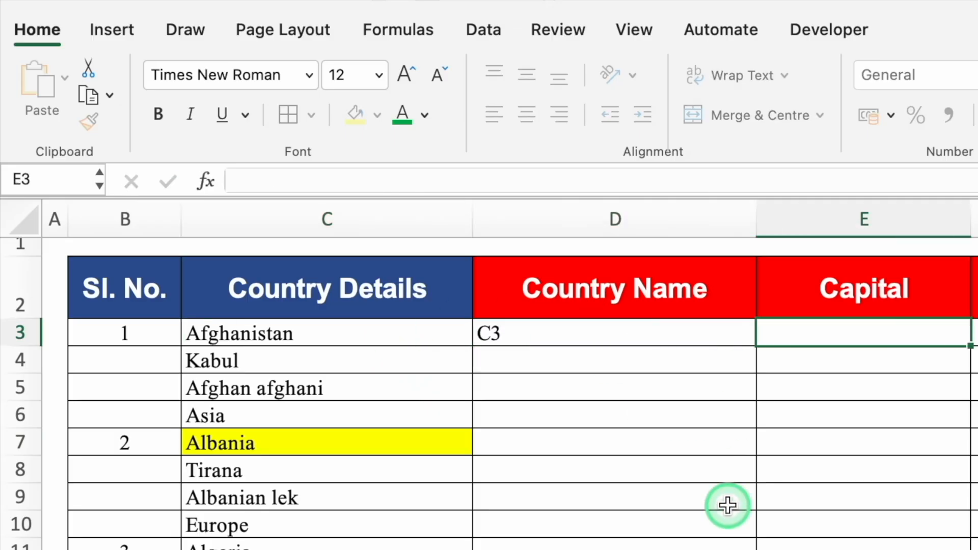
left_click(666, 327)
left_click_drag(757, 346, 977, 356)
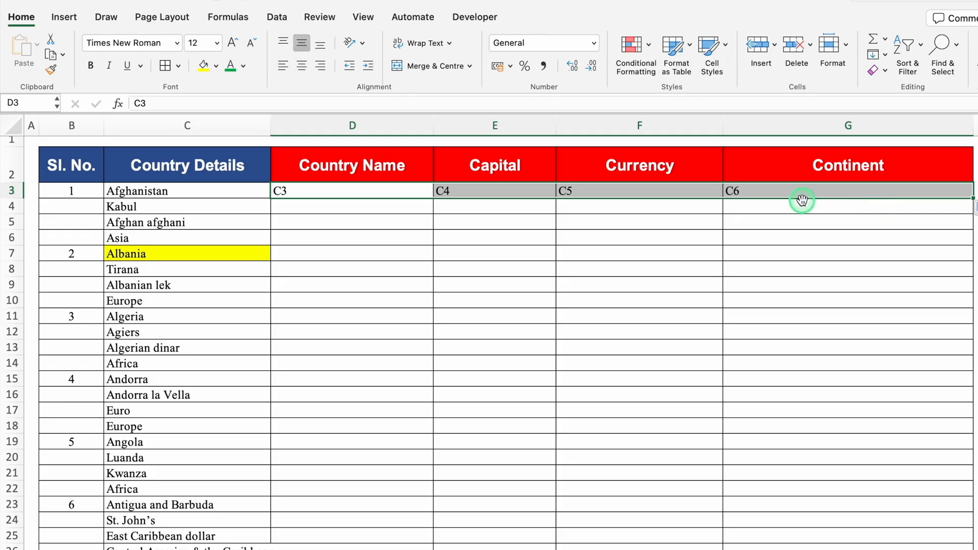
left_click(977, 336)
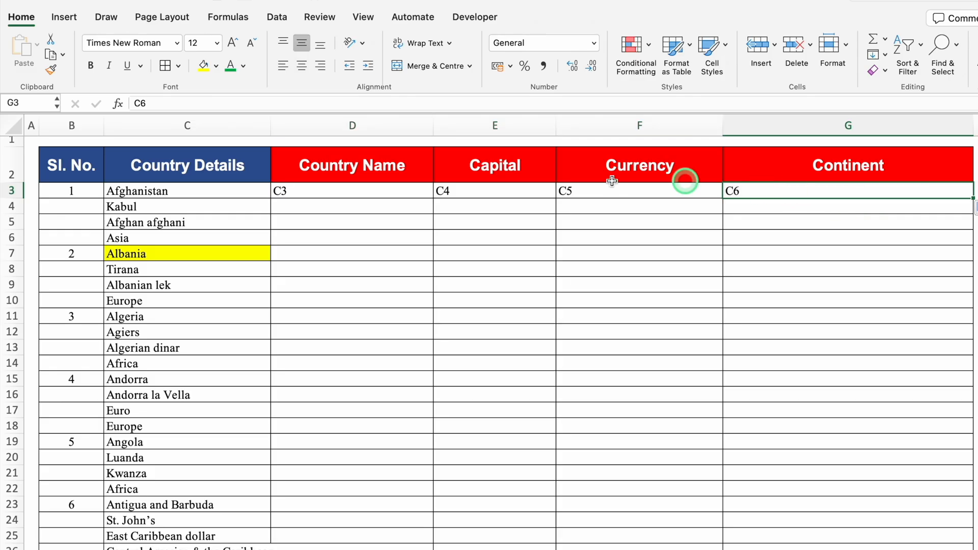
Enter the plain text C7 in D4 and fill it across to G4 as the series C7 to C10
left_click(190, 254)
left_click(312, 208)
type("C7")
key("Return")
left_click(352, 205)
left_click_drag(433, 214, 876, 220)
left_click(876, 211)
Check which row holds the last entry of the Country Details list
scroll(876, 221, "down", 3)
scroll(489, 342, "down", 5)
left_click(351, 549)
key("Down")
key("Down")
key("Down")
key("Down")
key("Down")
key("Down")
key("Down")
key("Down")
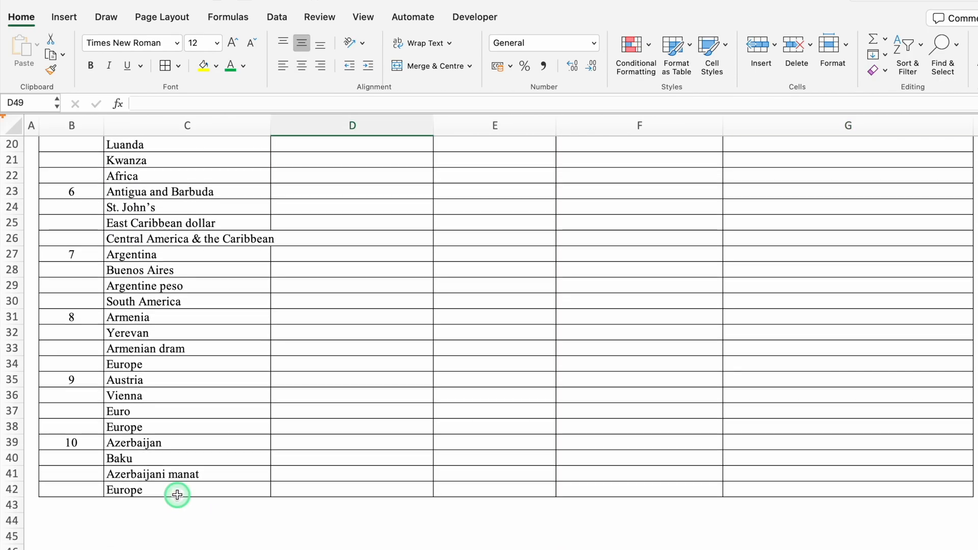
left_click(173, 490)
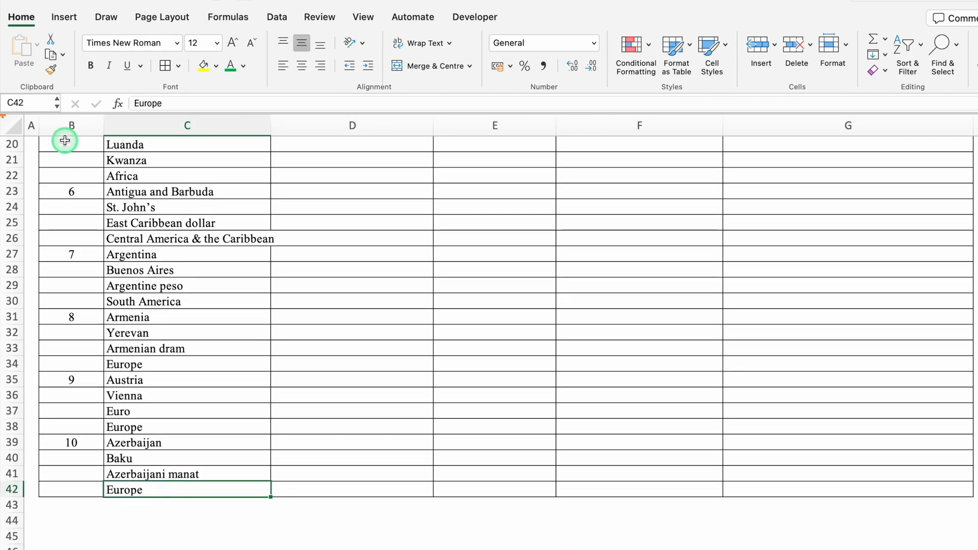
Extend the text references in D3:G4 down to row 12, continuing the series to C42
scroll(489, 342, "up", 10)
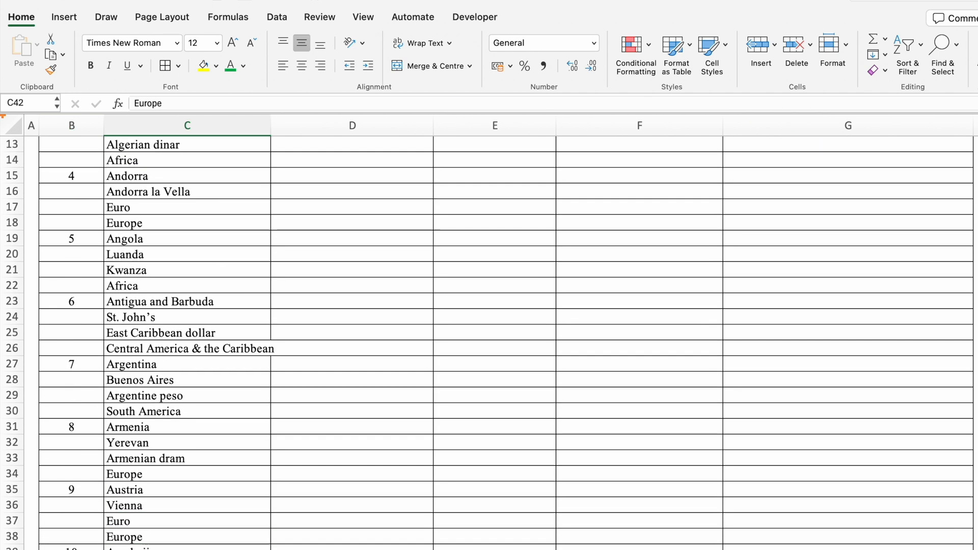
left_click_drag(376, 191, 772, 212)
left_click_drag(973, 215, 970, 334)
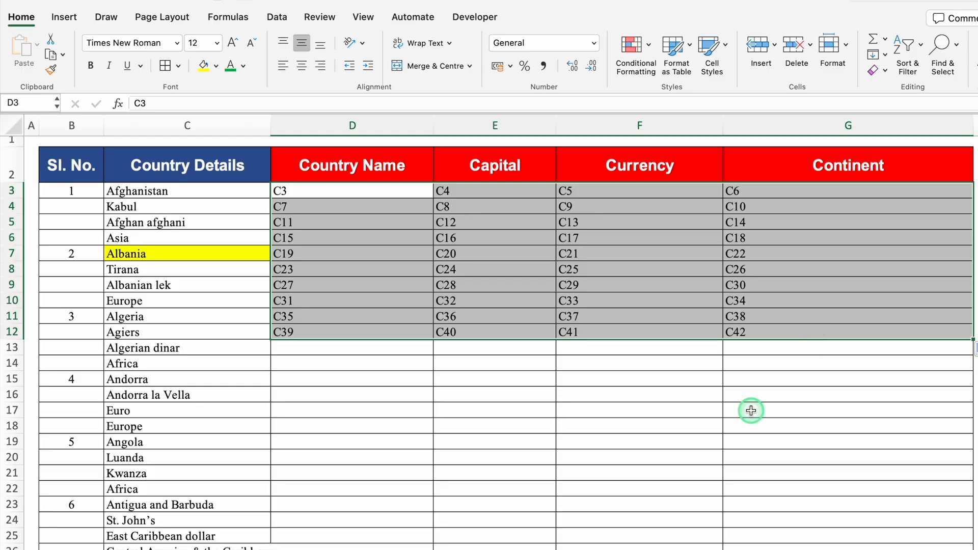
Replace every C with =C in the selected range D3:G12 to turn the text references into formulas
key("ctrl+h")
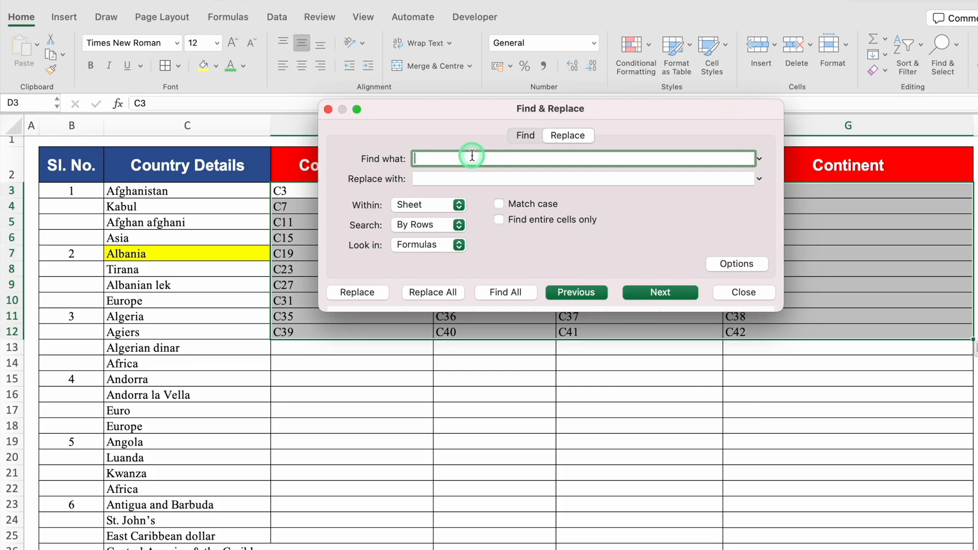
type("C")
left_click(450, 178)
type("=")
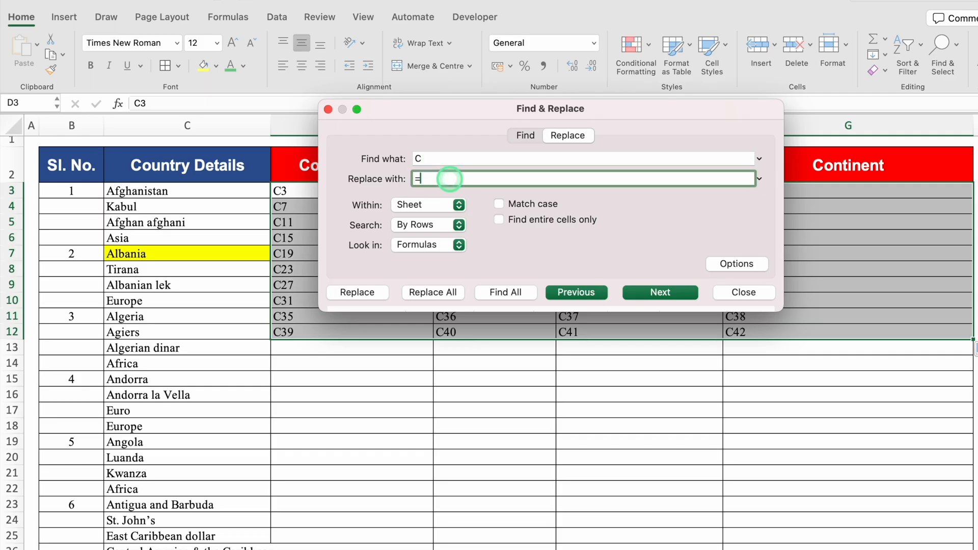
type("C")
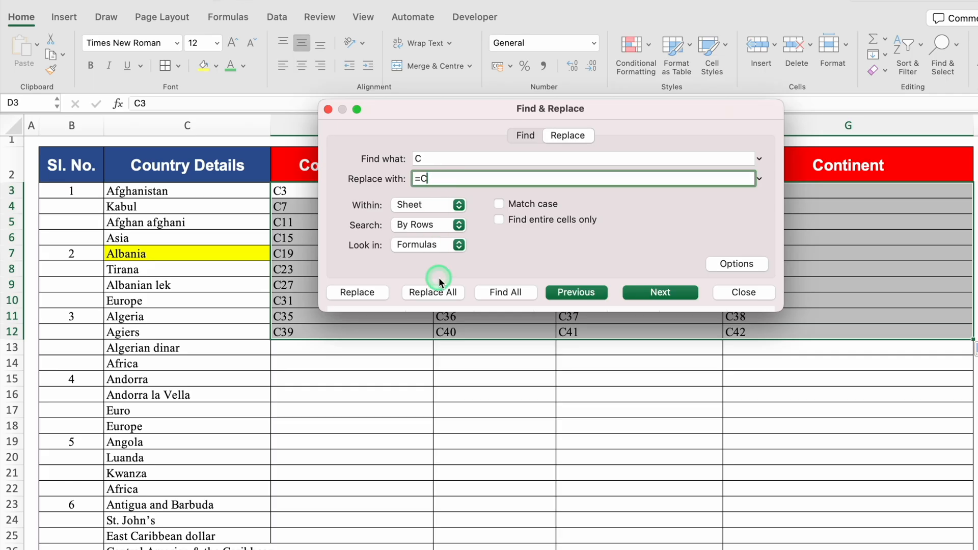
left_click(443, 292)
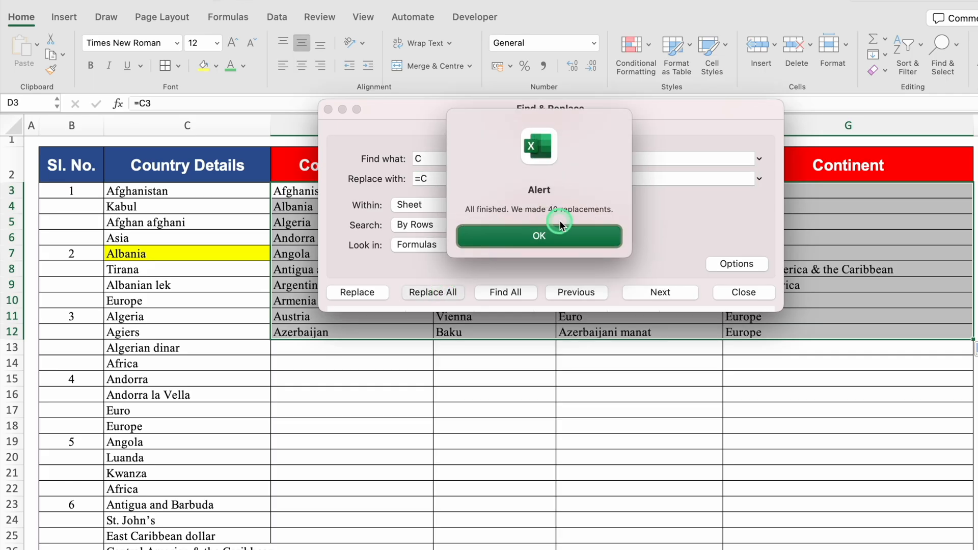
left_click(597, 236)
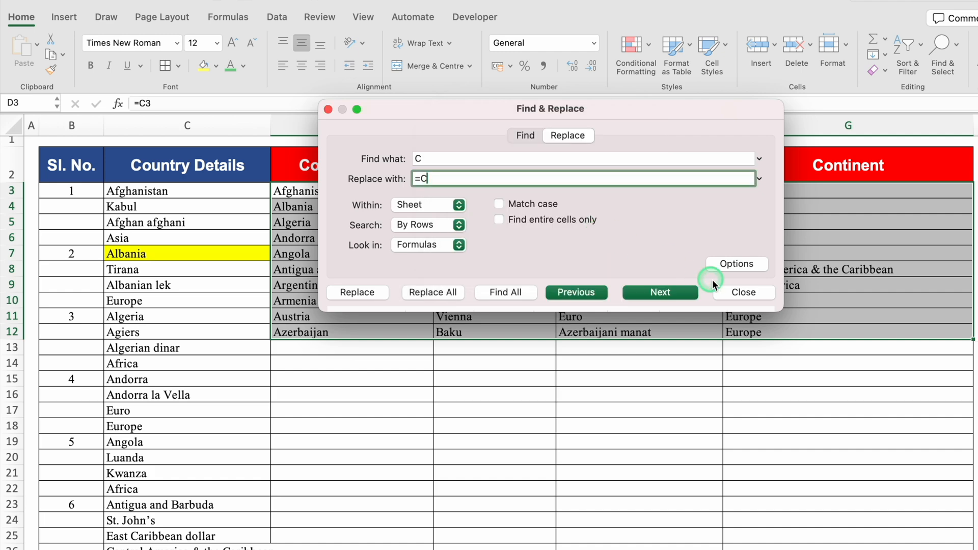
left_click(735, 294)
left_click(635, 439)
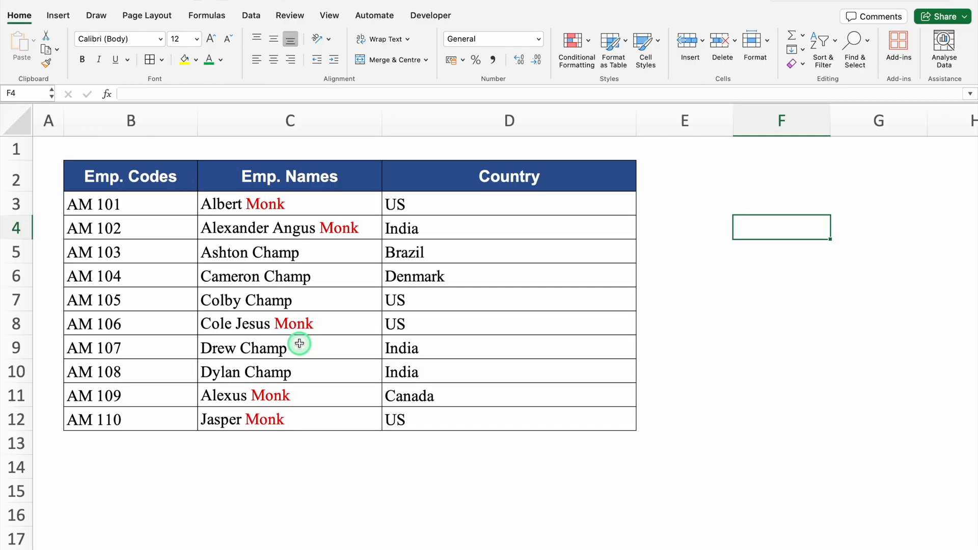
Examine which surnames differ in the Emp. Names column of the employee table
left_click(308, 255)
left_click(320, 278)
left_click(332, 303)
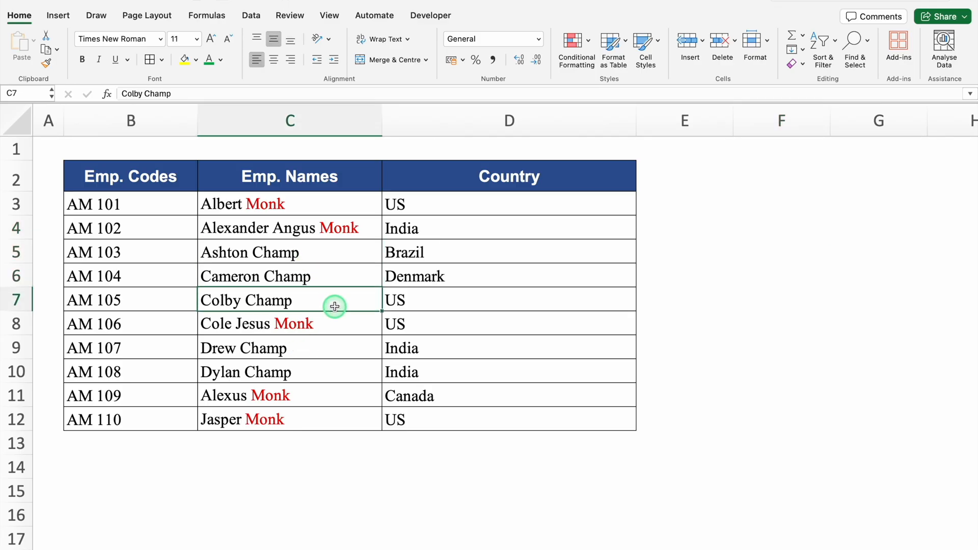
left_click(332, 205)
left_click(335, 252)
left_click(340, 270)
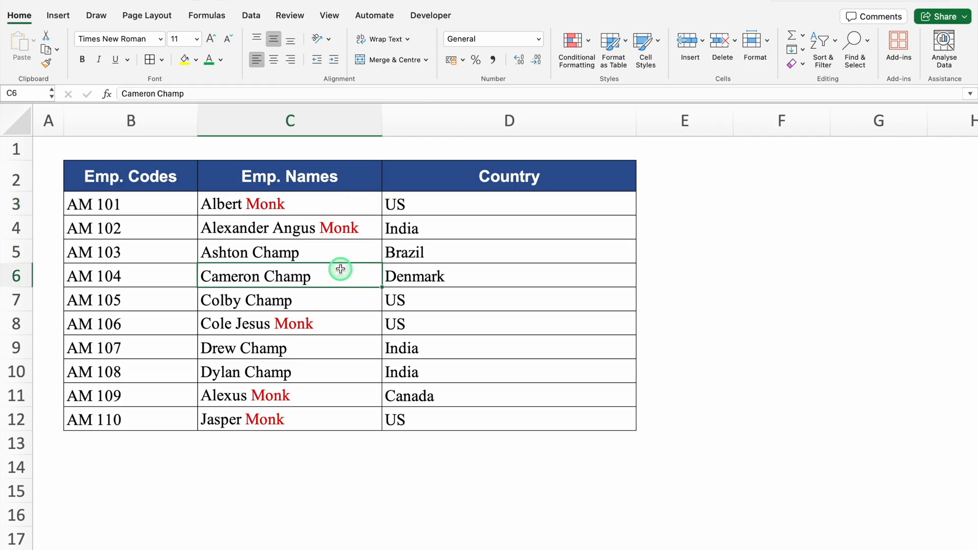
left_click_drag(317, 204, 319, 415)
Replace every occurrence of the red surname in the employee table with the surname the other employees share
left_click(334, 321)
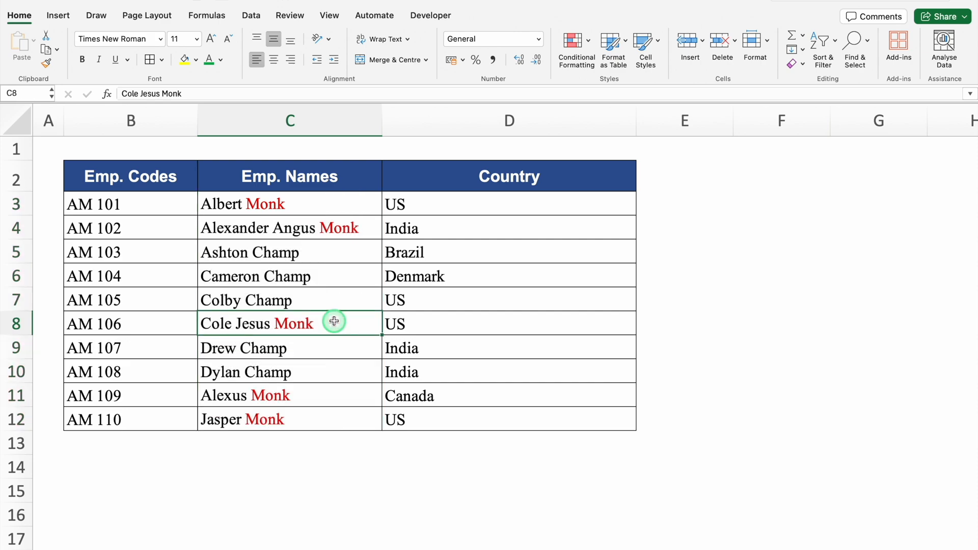
key("super+a")
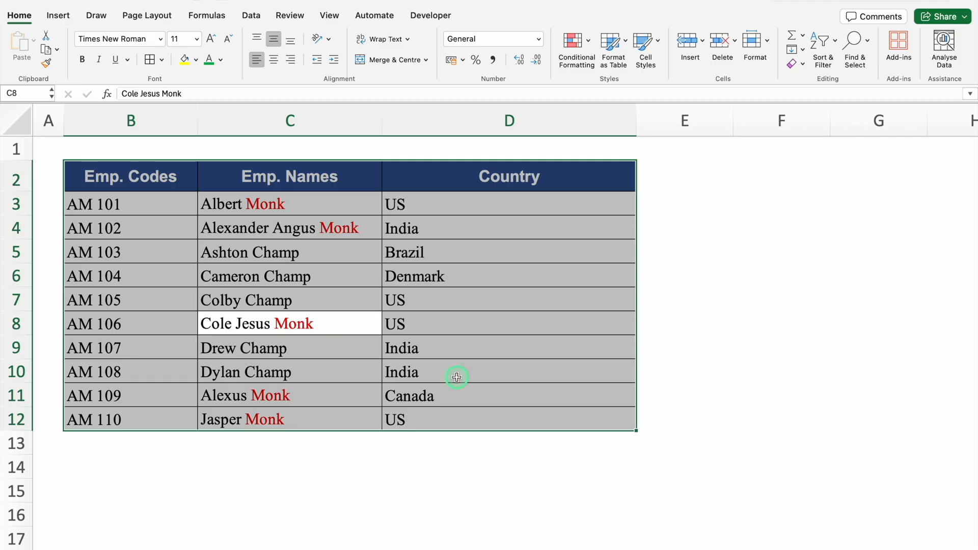
key("ctrl+h")
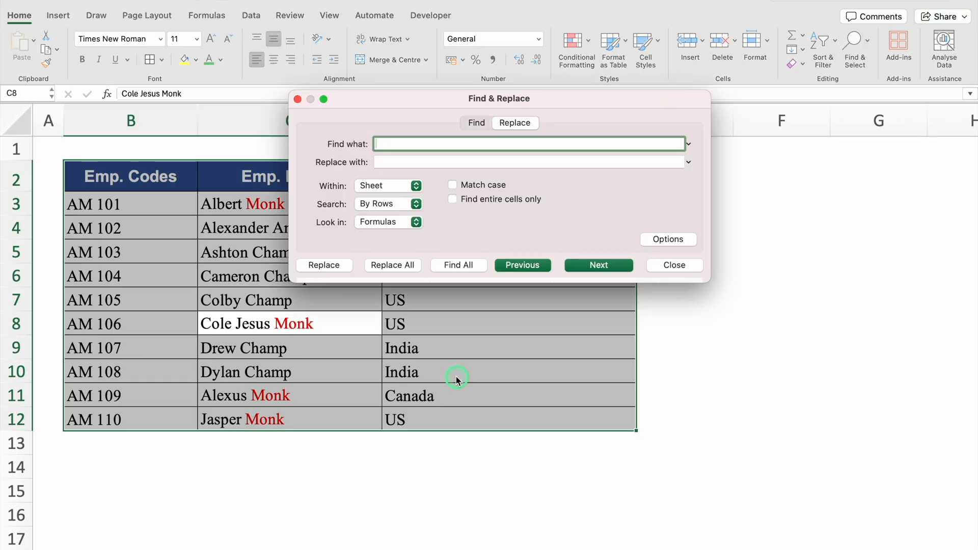
left_click_drag(399, 98, 520, 146)
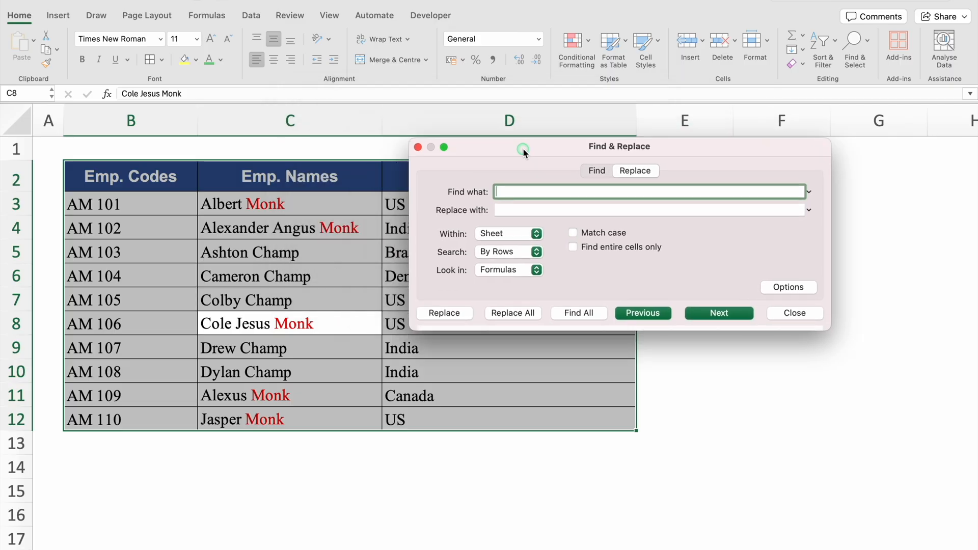
type("Monk")
left_click(543, 211)
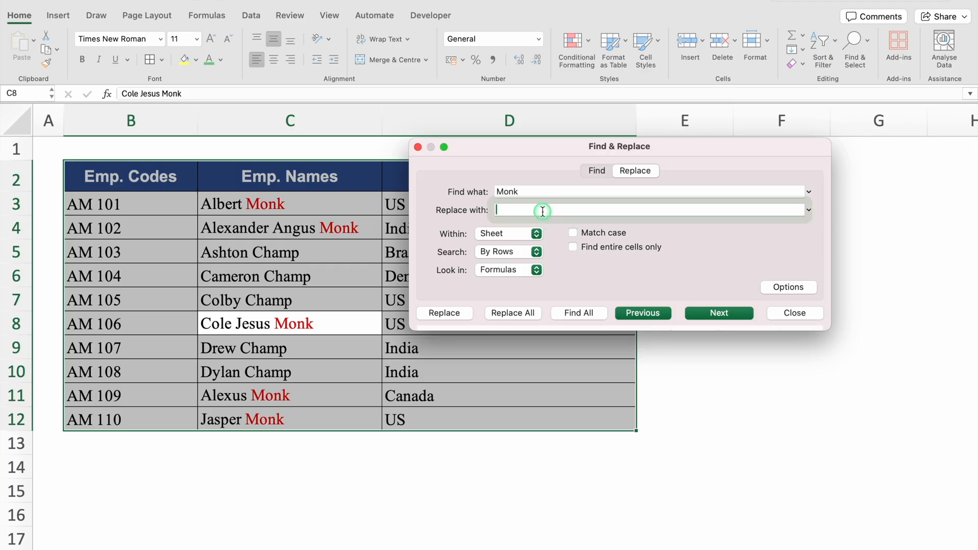
type("Champ")
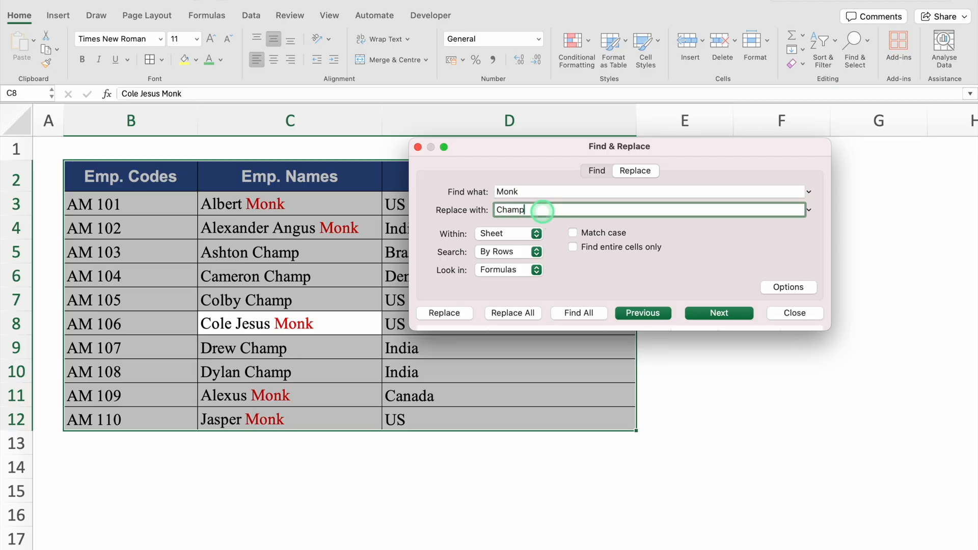
left_click(522, 316)
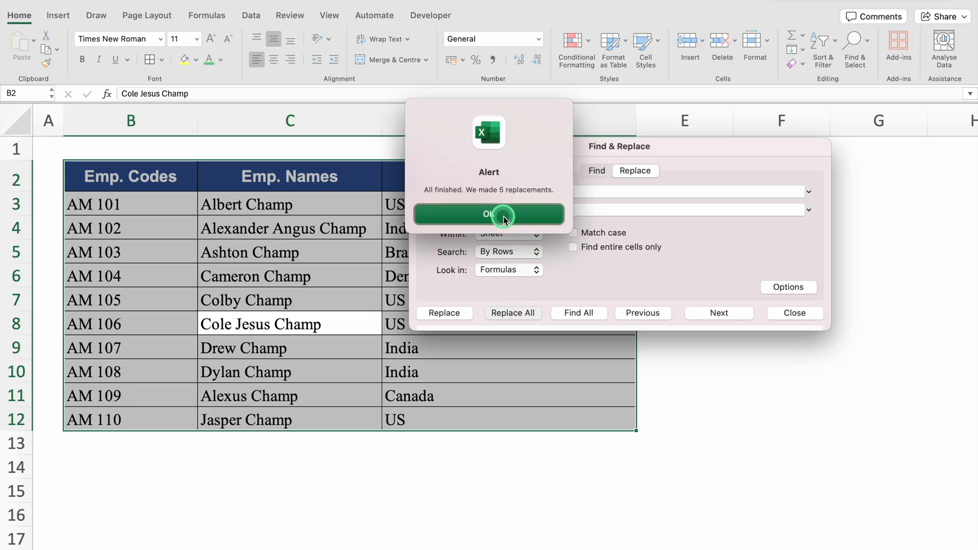
left_click(504, 218)
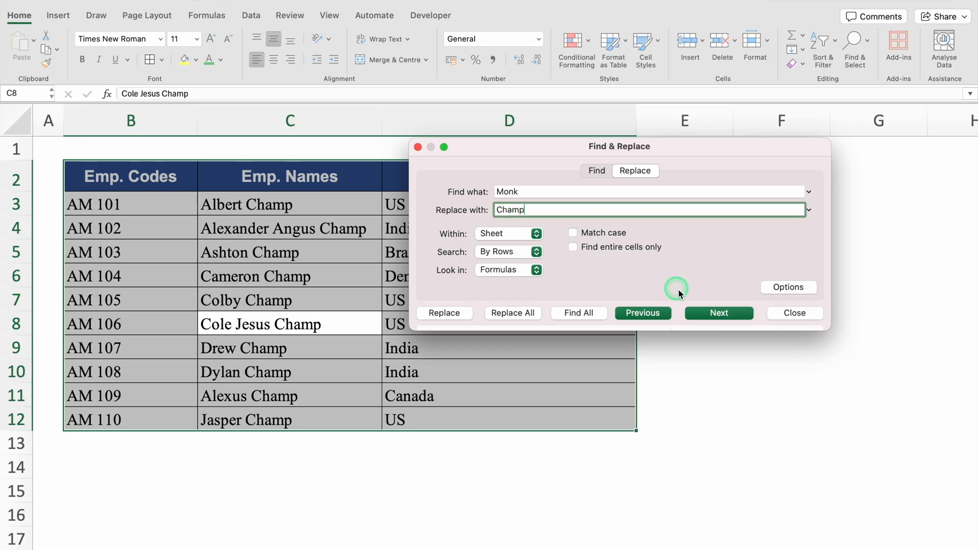
left_click(799, 315)
left_click(796, 308)
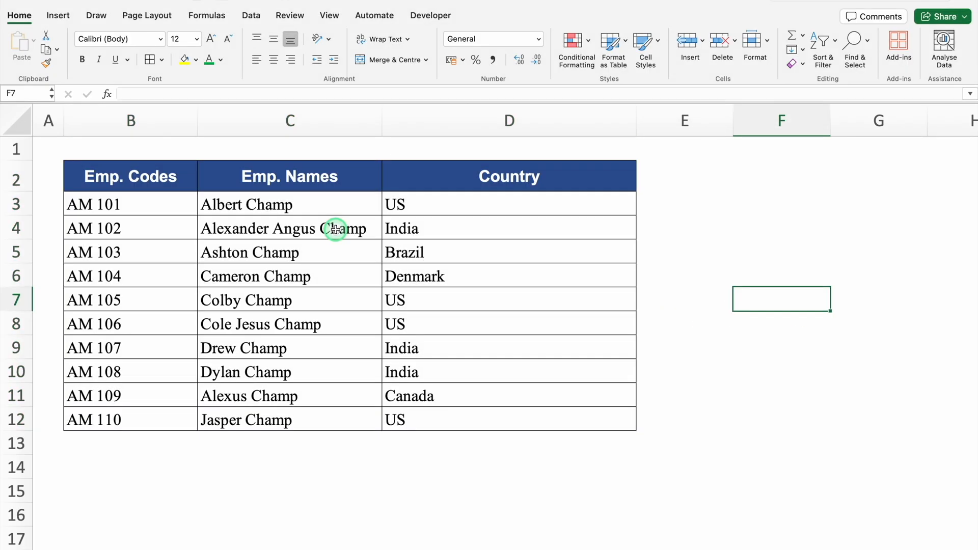
Color the letters "us" green within the employee names in C4, C8 and C11
left_click(434, 206)
left_click(454, 331)
left_click(453, 208)
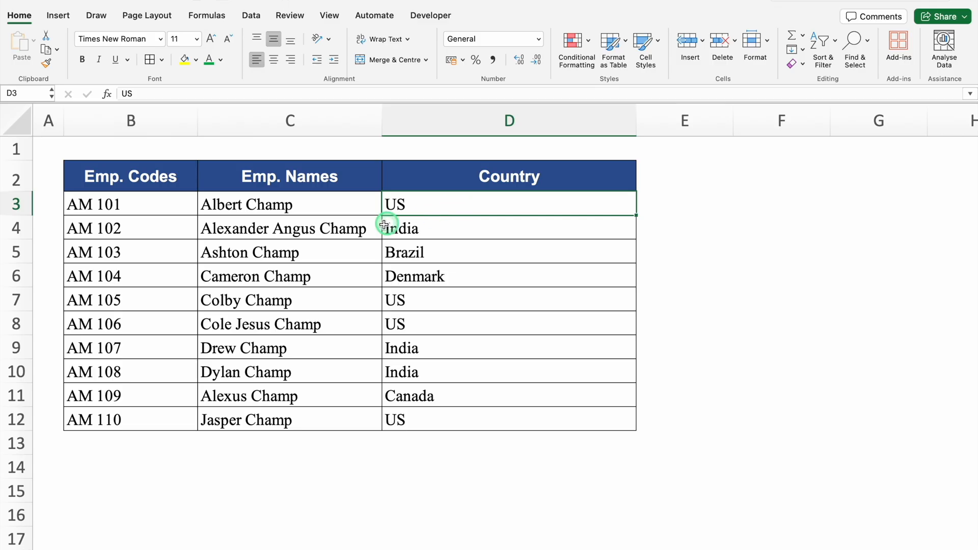
left_click(297, 231)
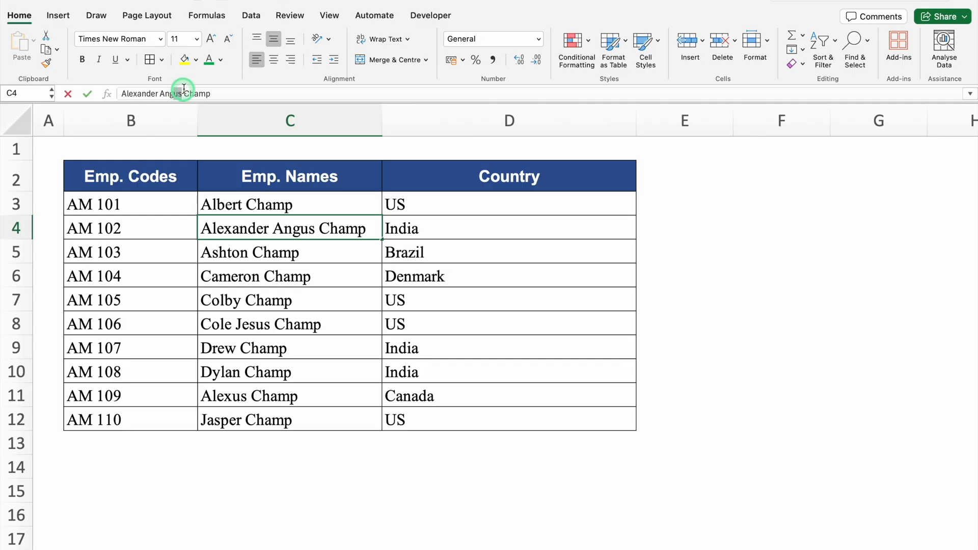
left_click(209, 62)
key("Return")
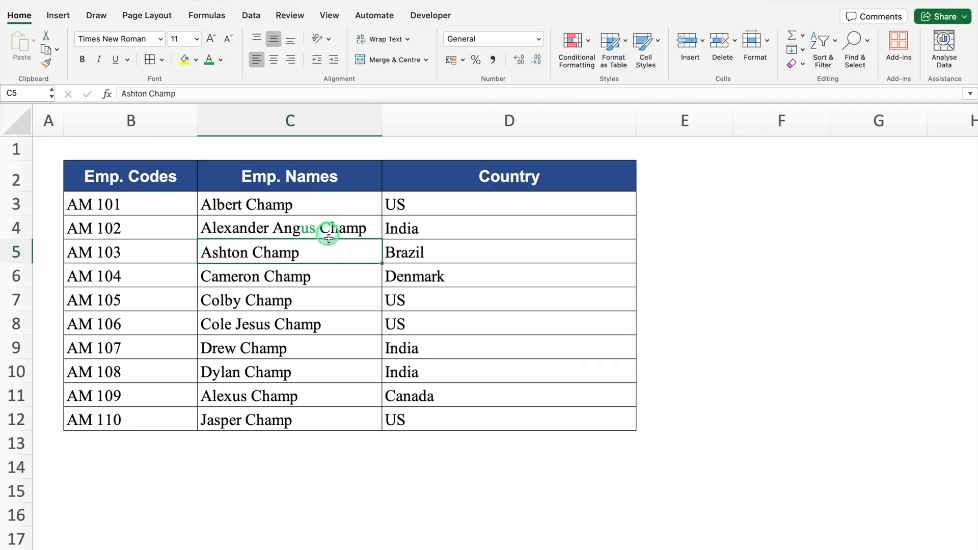
left_click(319, 326)
left_click_drag(160, 94, 154, 95)
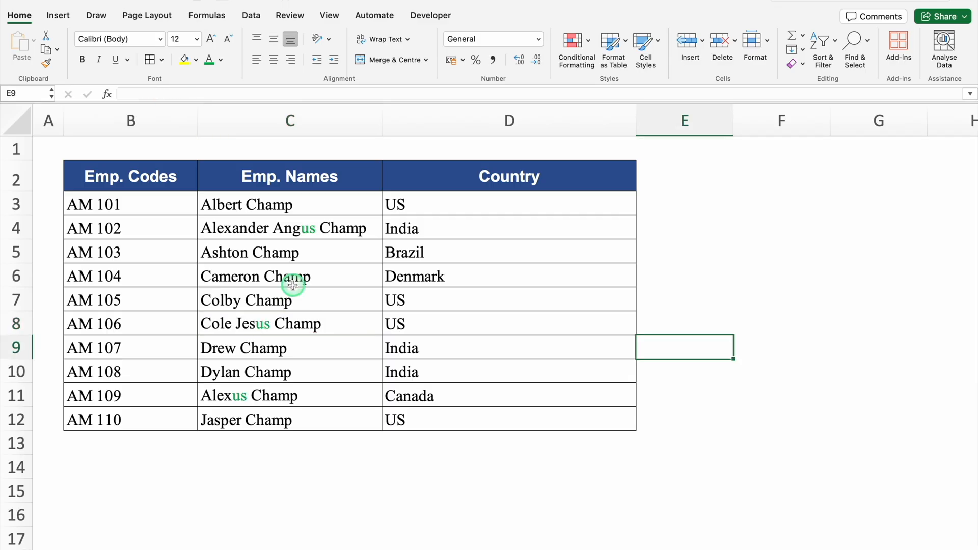
Try replacing all US with United States across the whole employee table without case or entire-cell matching
left_click(356, 247)
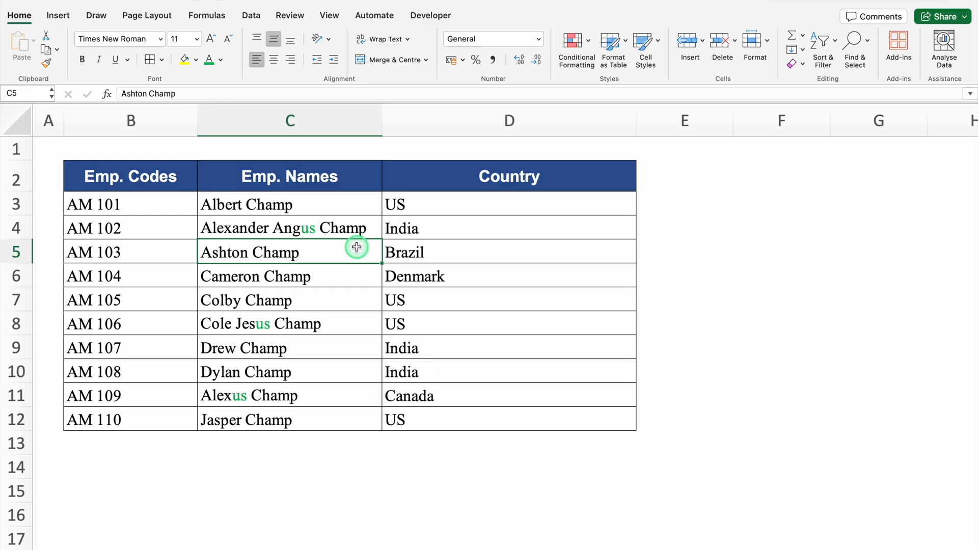
key("ctrl+a")
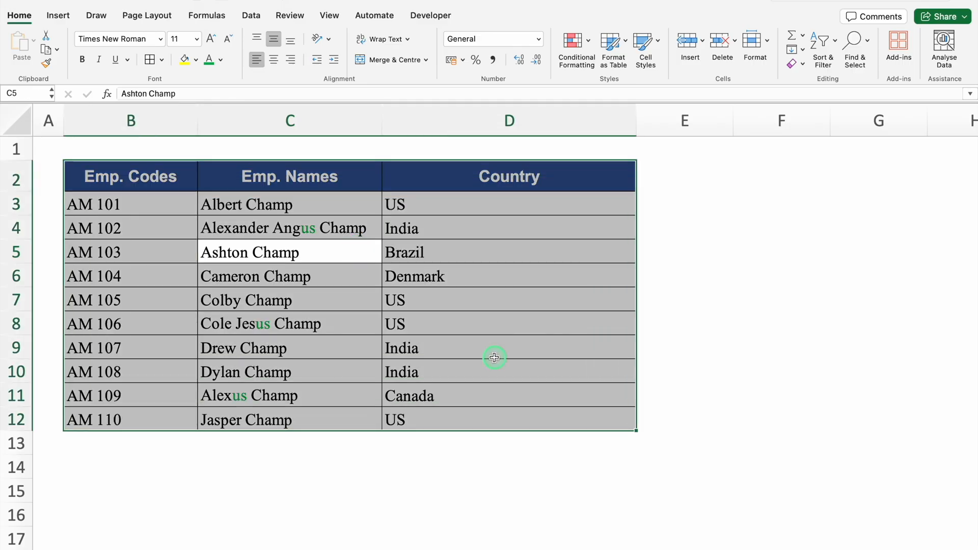
key("ctrl+h")
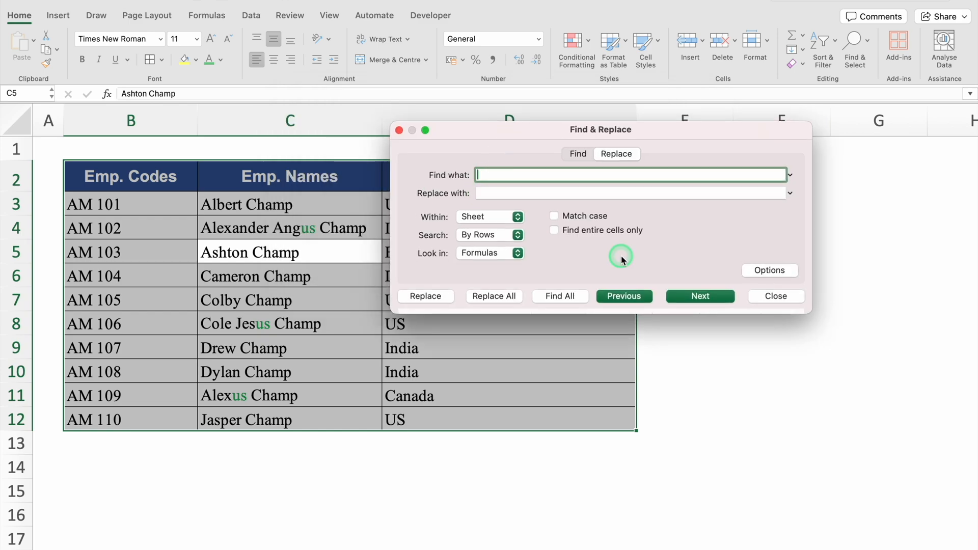
type("US")
key("Tab")
type("Unite")
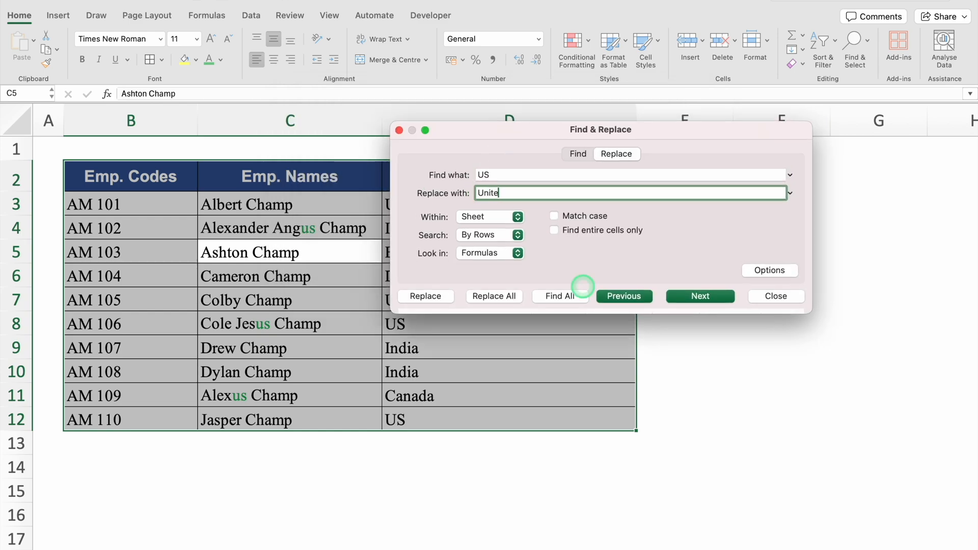
type("d States")
left_click(498, 296)
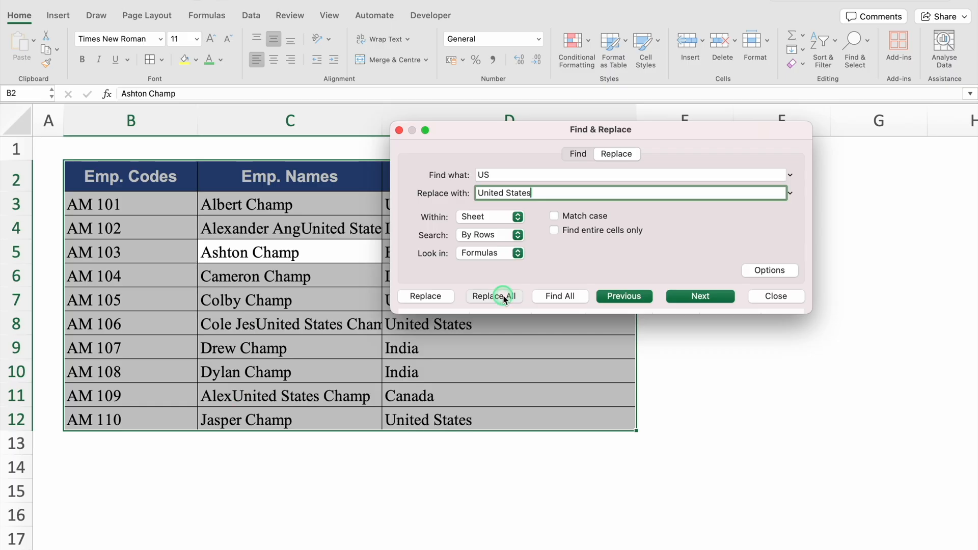
left_click(498, 216)
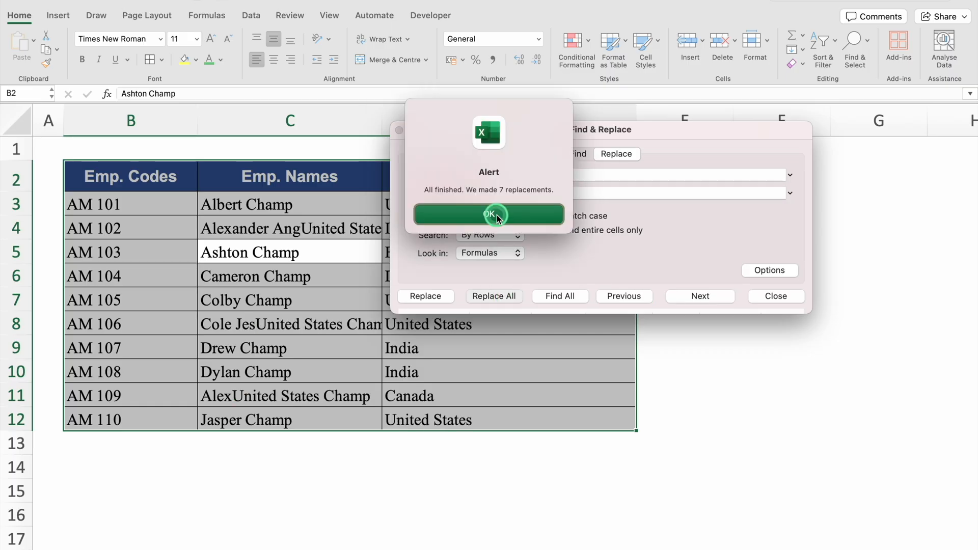
left_click(399, 130)
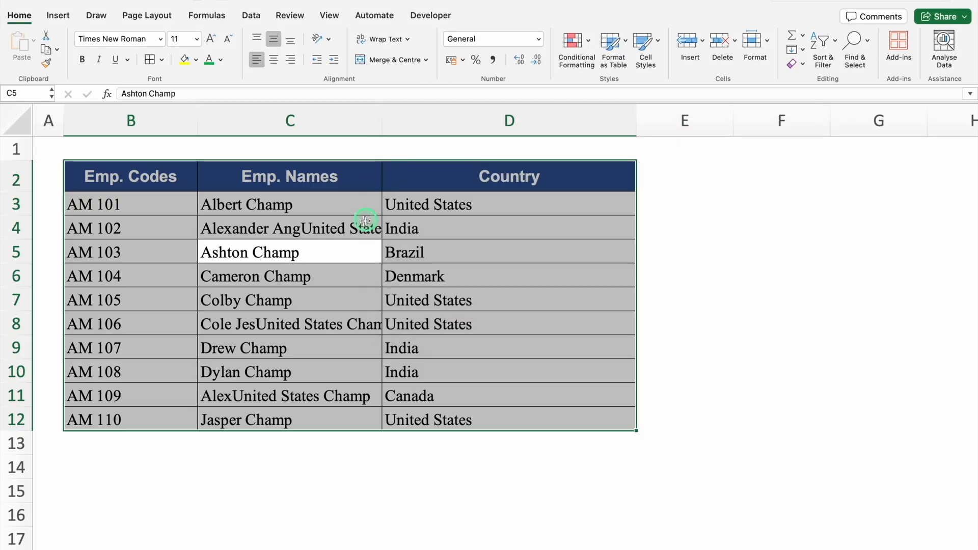
Widen the Emp. Names column to show the full names, and undo both the widening and the United States replacement
left_click(365, 220)
left_click_drag(382, 120, 461, 121)
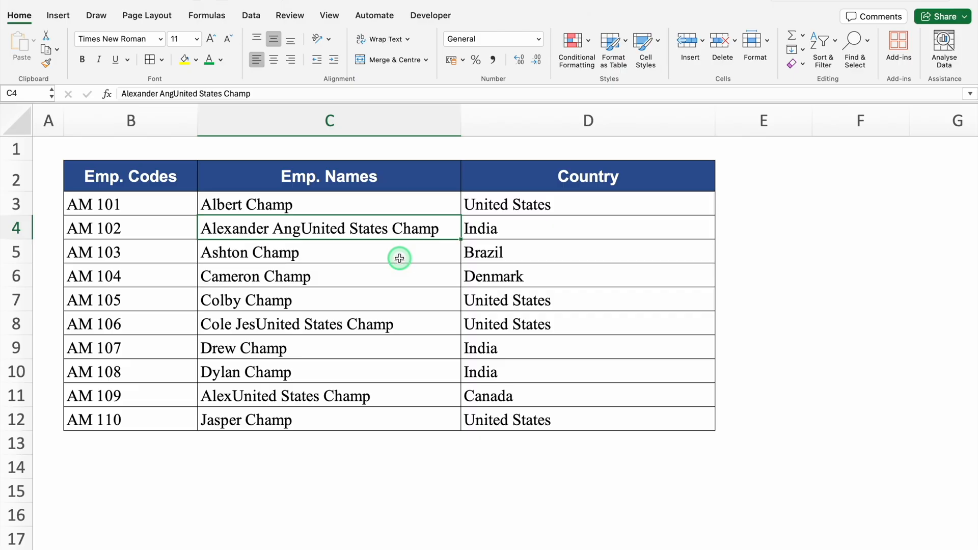
key("super+z")
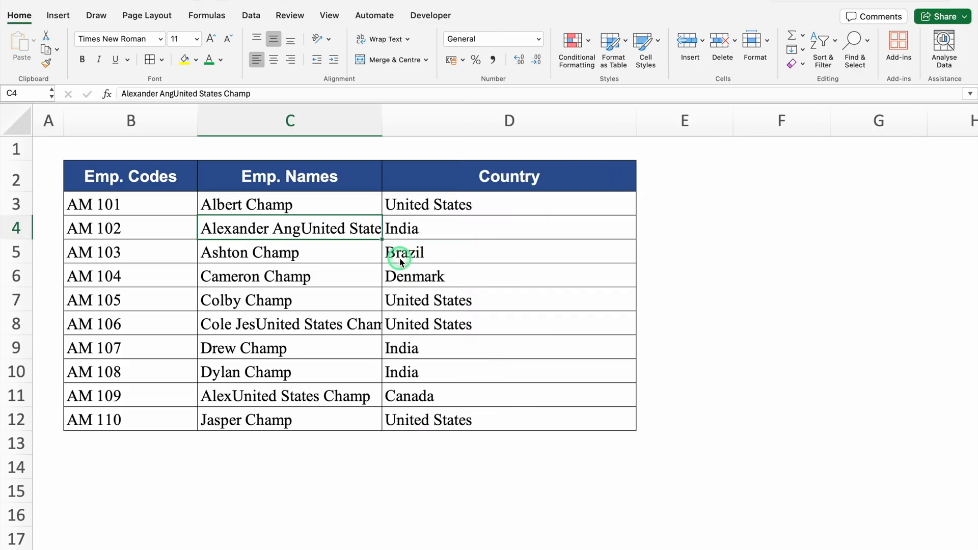
key("super+z")
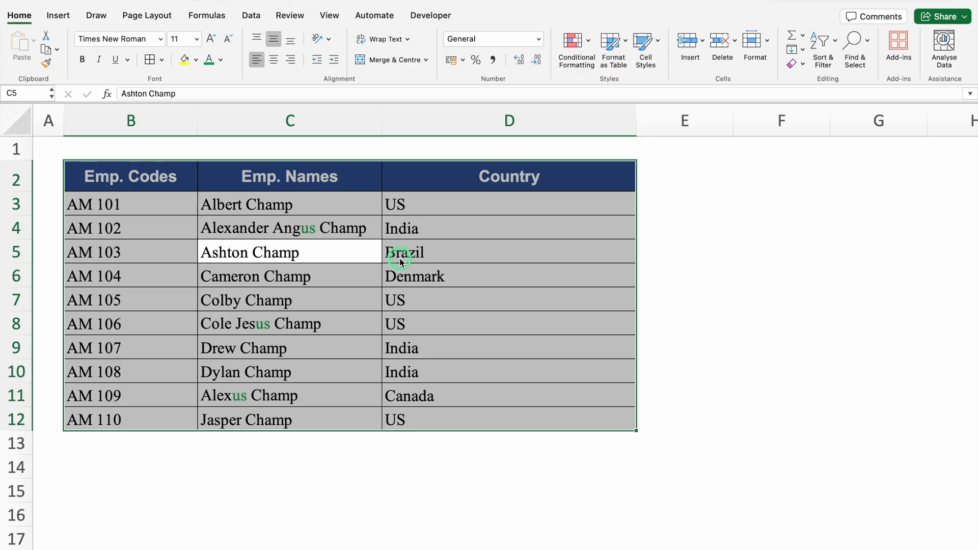
Replace all US entries with United States across the employee table, matching case and finding entire cells only
key("ctrl+h")
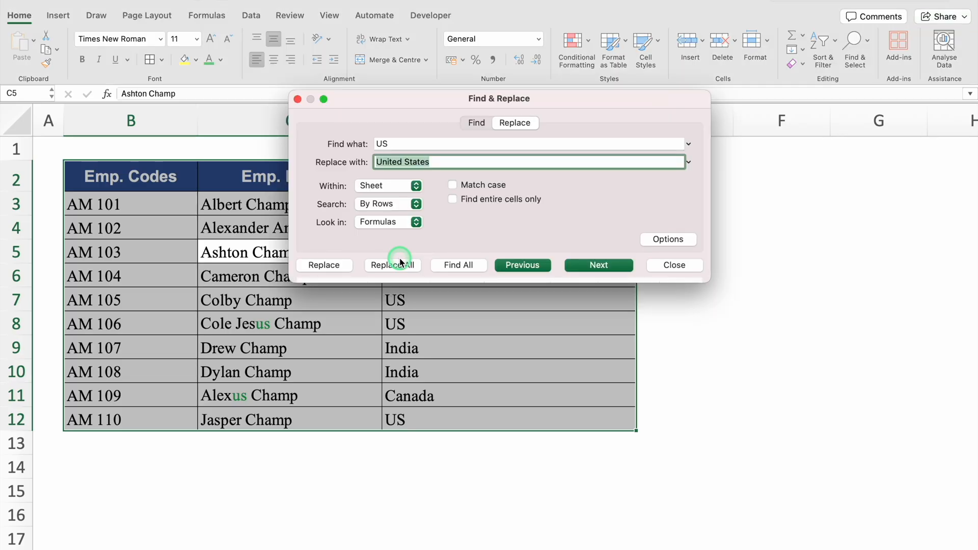
left_click(413, 144)
left_click(436, 162)
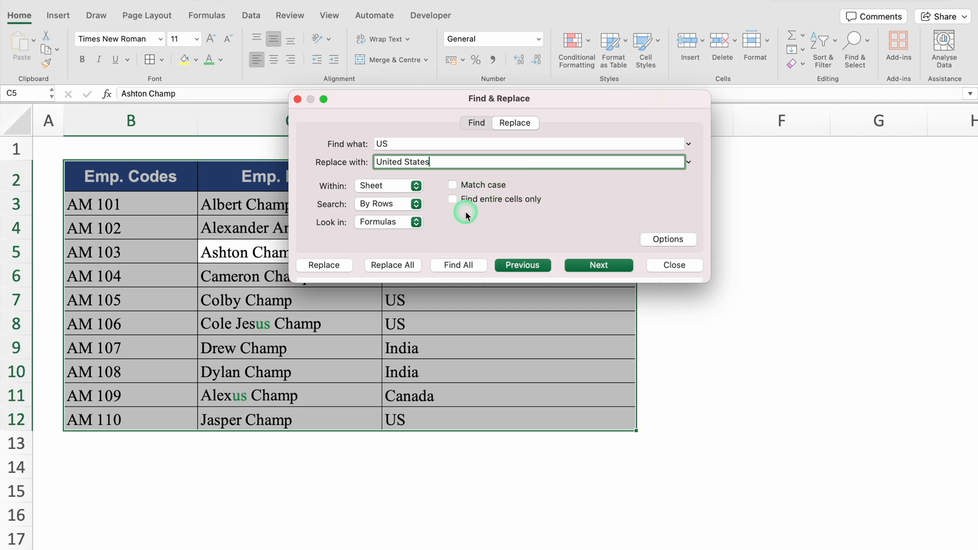
left_click(453, 185)
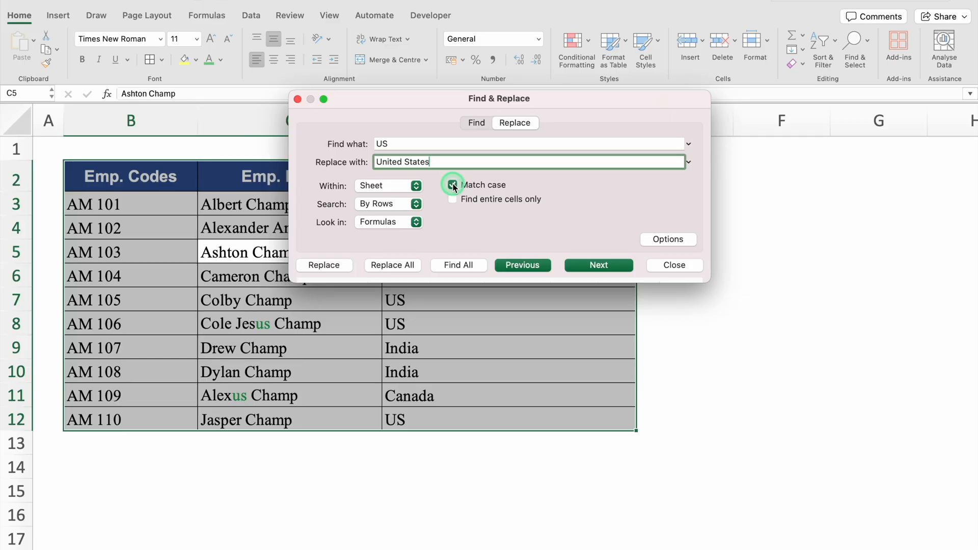
left_click(452, 199)
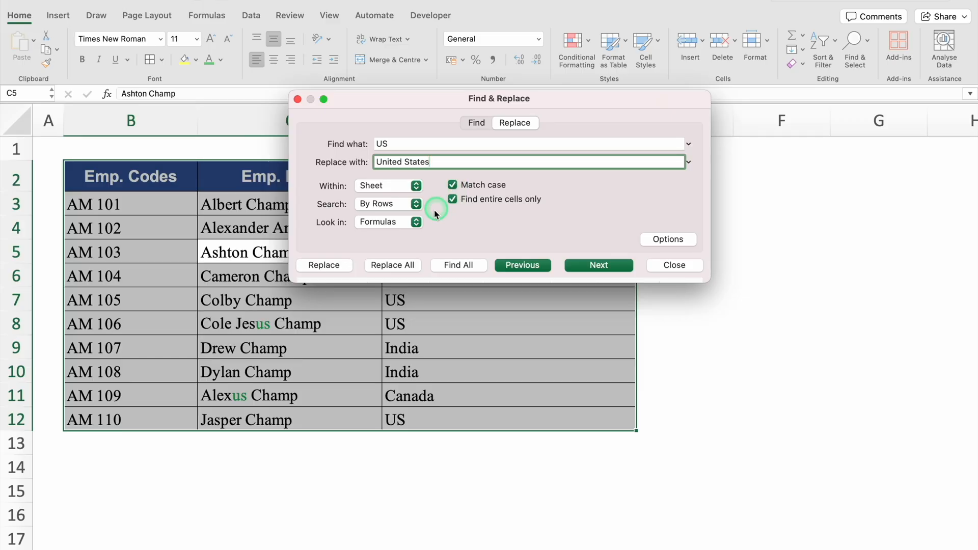
left_click(402, 266)
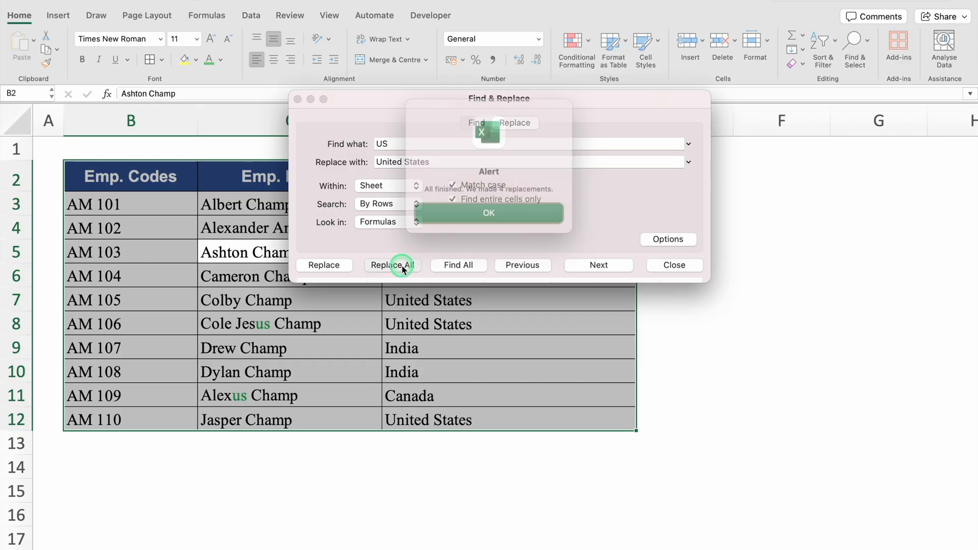
left_click(507, 219)
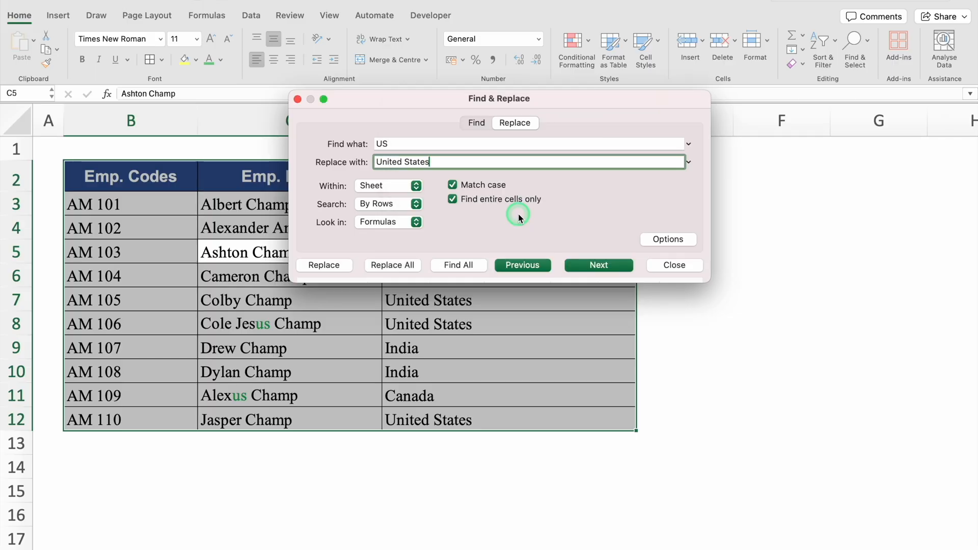
left_click(676, 265)
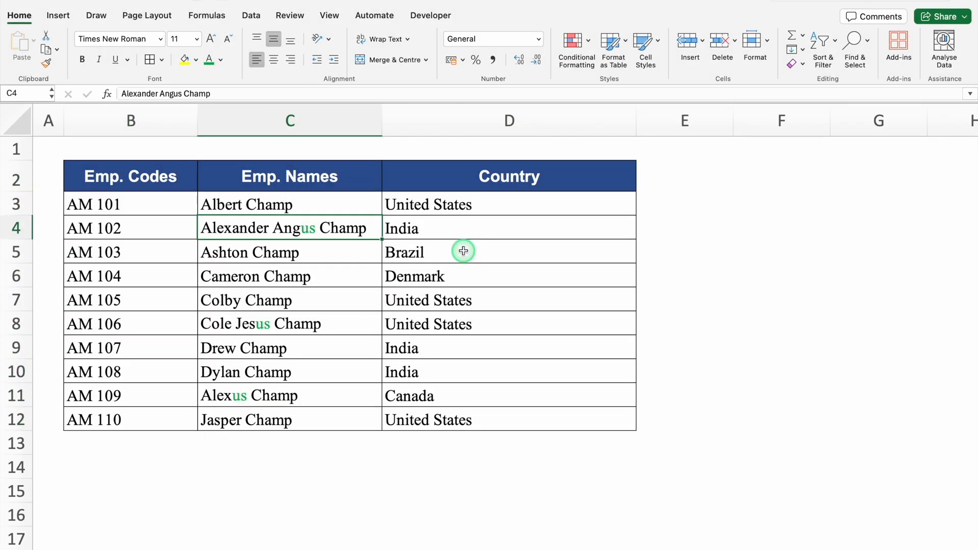
left_click(435, 209)
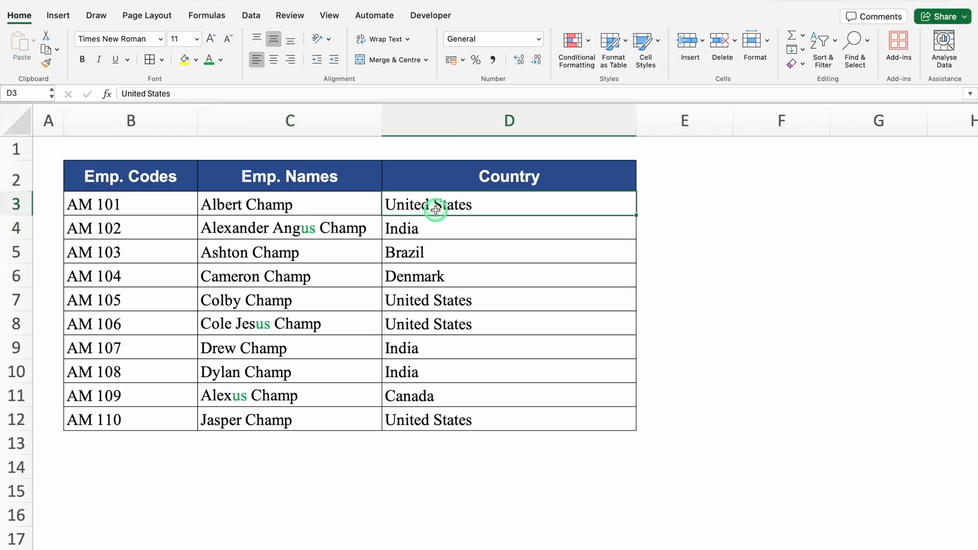
left_click(303, 226)
left_click(313, 267)
left_click(327, 314)
left_click(333, 348)
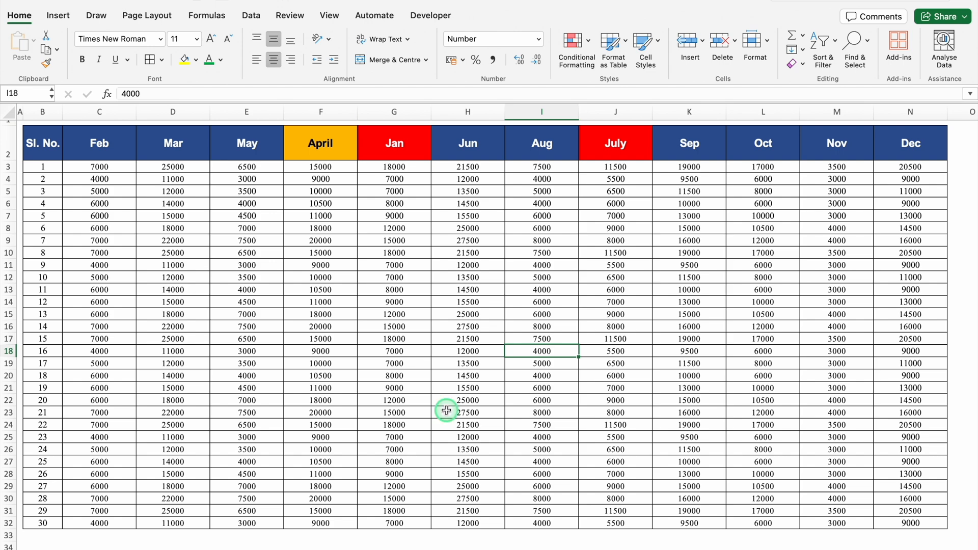
left_click(102, 147)
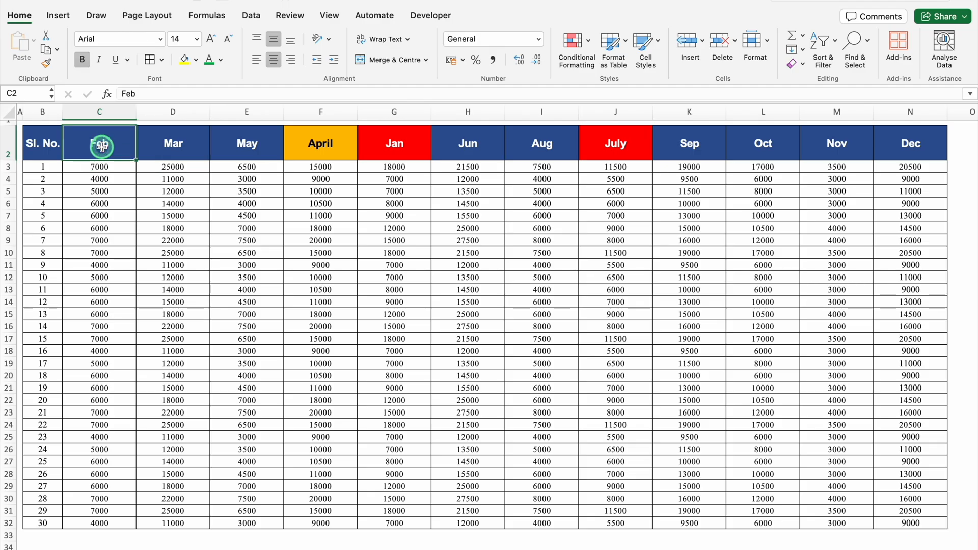
left_click(408, 148)
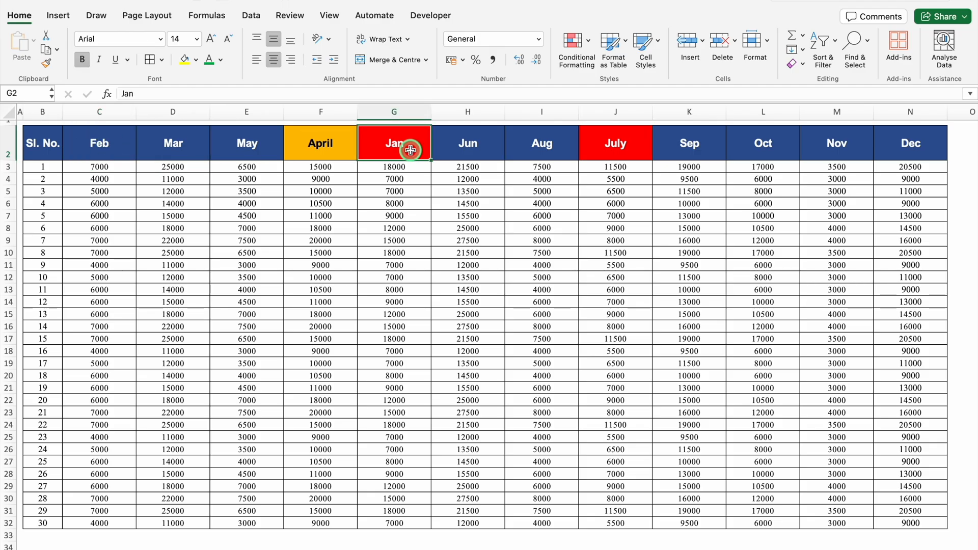
left_click(190, 147)
left_click(332, 144)
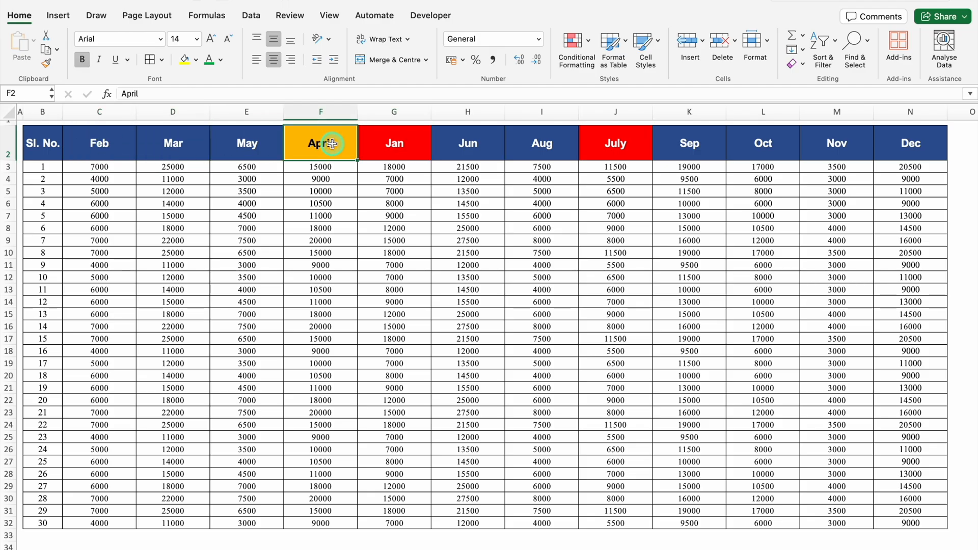
left_click(636, 144)
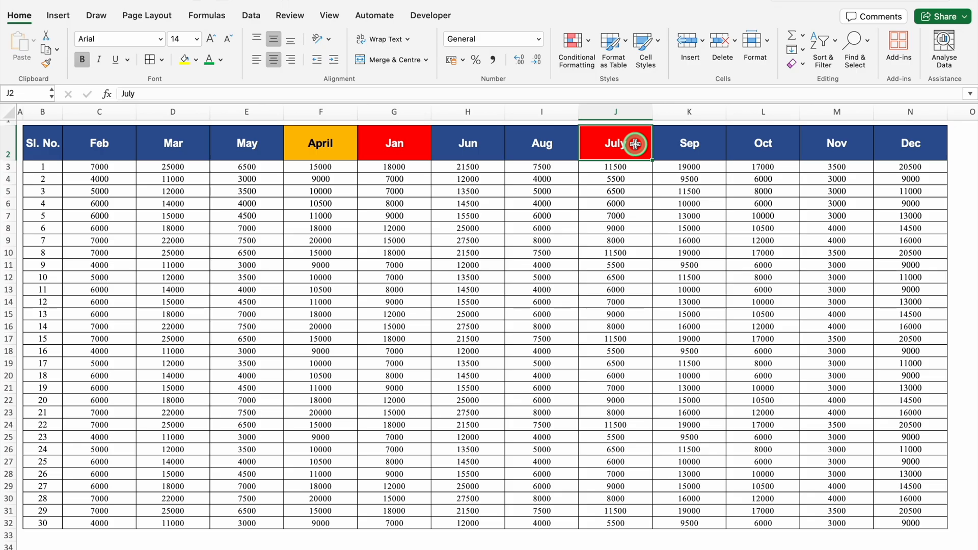
Move the whole April column, header and data, between the Mar and May columns without overwriting any data
left_click(329, 140)
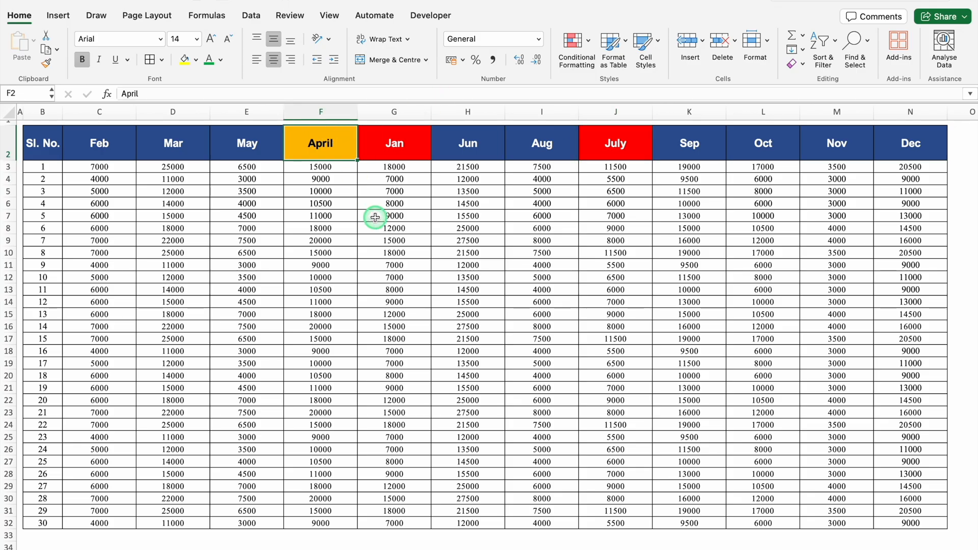
key("ctrl+shift+Down")
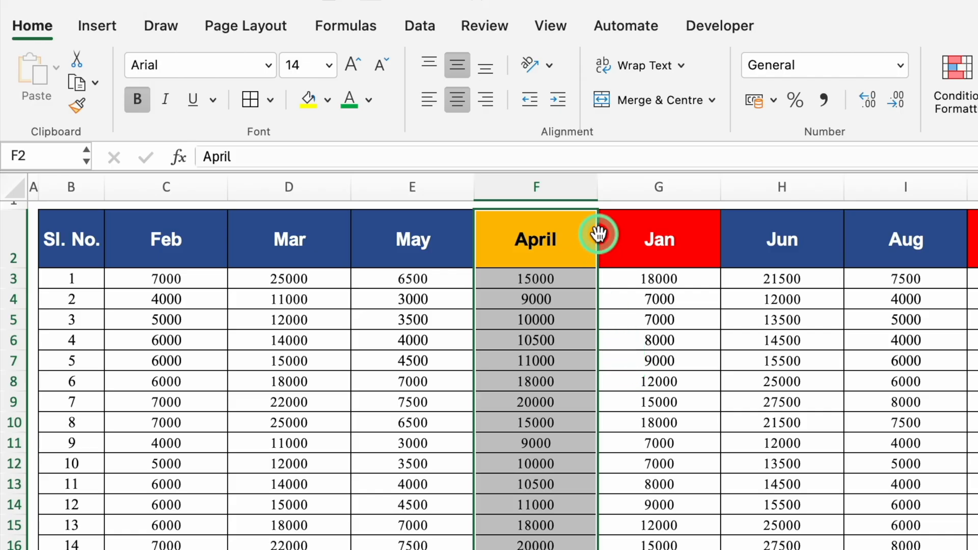
left_click_drag(599, 234, 363, 247)
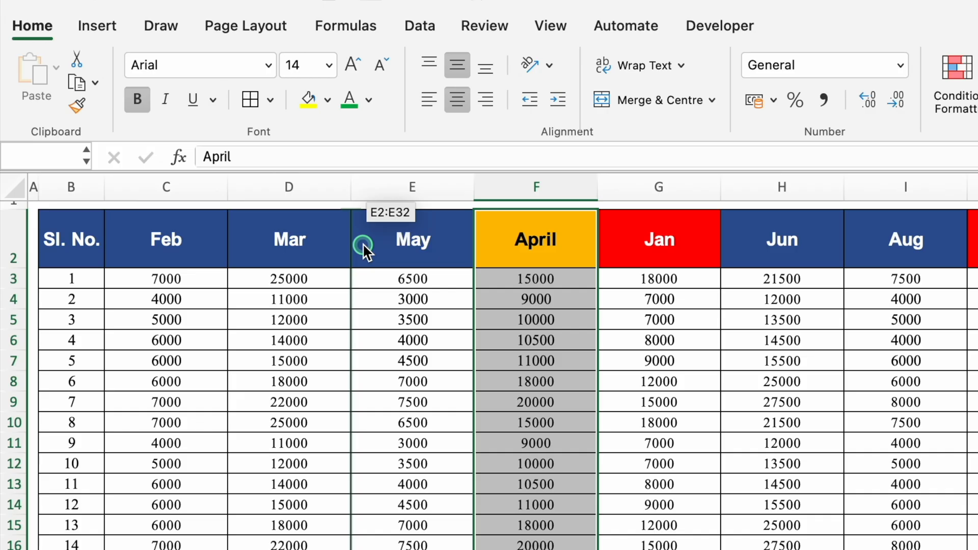
left_click_drag(363, 243, 363, 243)
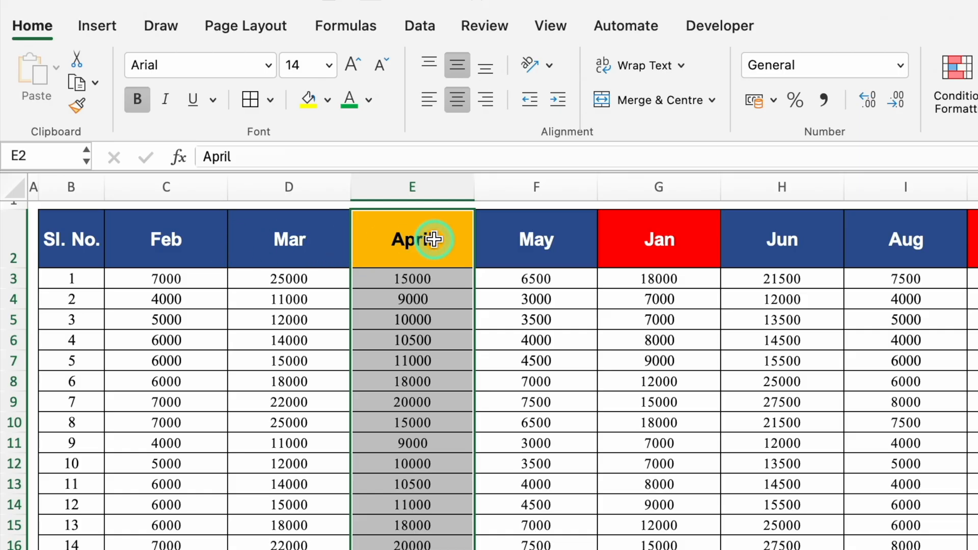
Move the whole Jan column, header and data, in front of Feb so it follows Sl. No., shifting the other months over
left_click(688, 240)
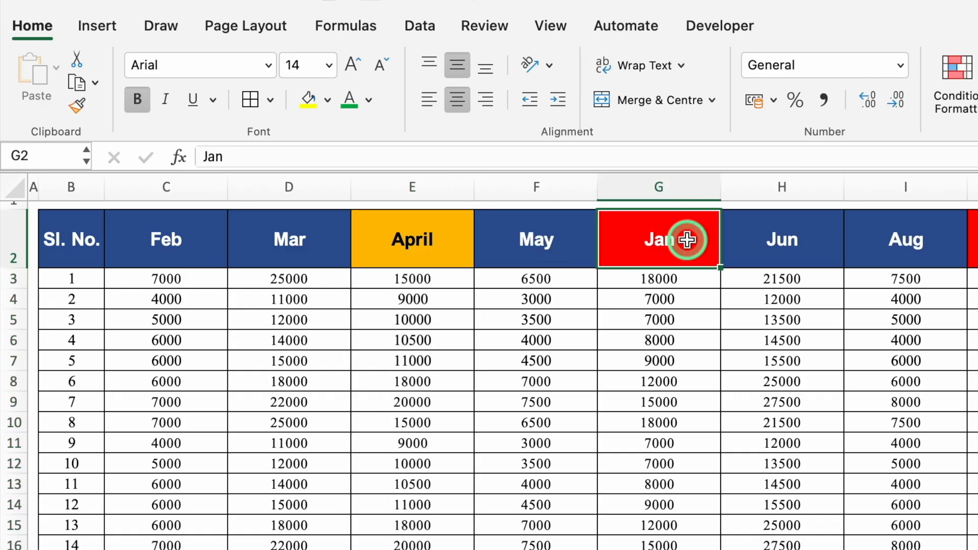
key("super+shift+Down")
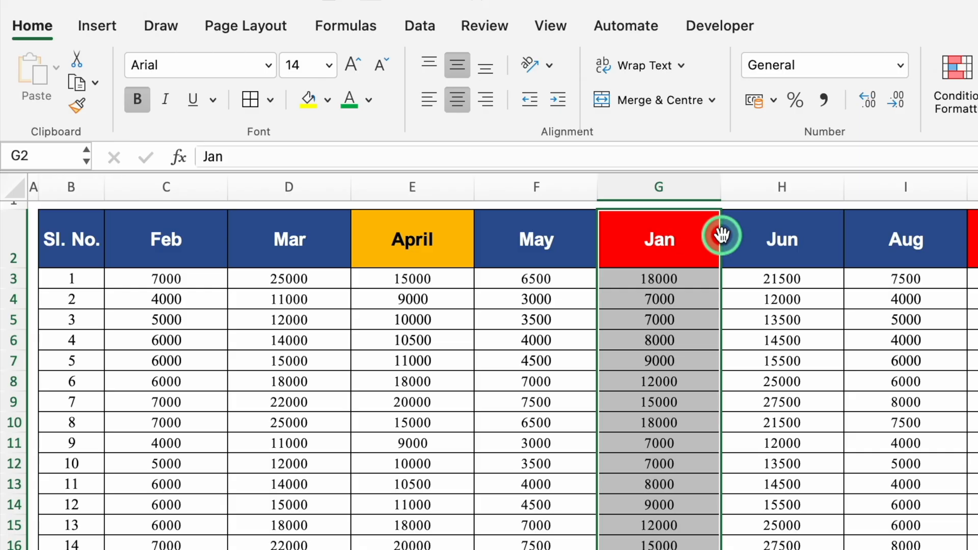
left_click_drag(721, 236, 108, 237)
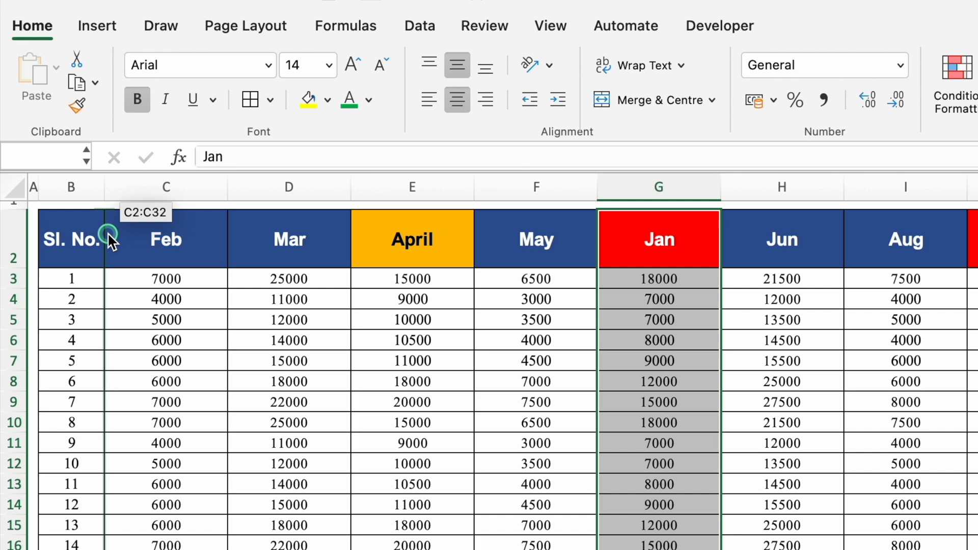
left_click_drag(108, 232, 106, 234)
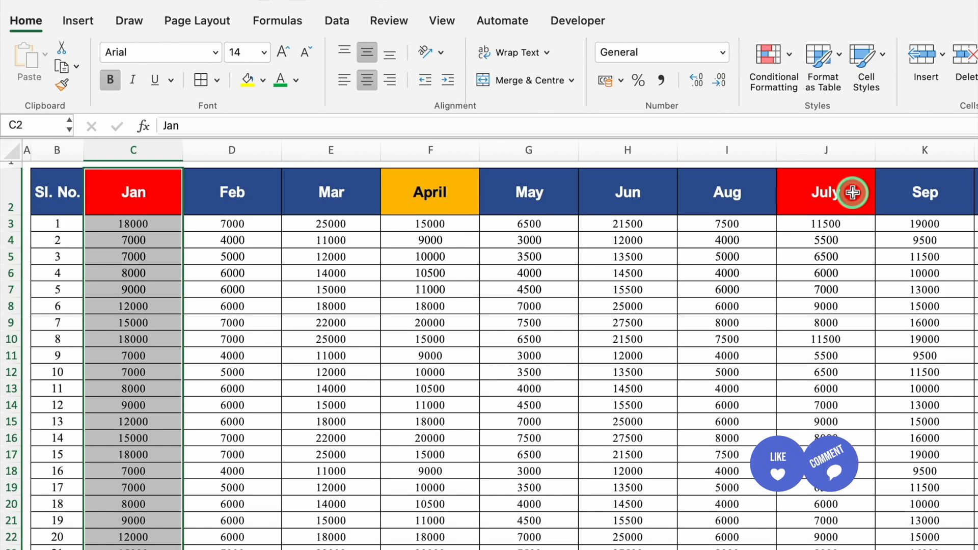
Move the whole July column, header and data, between the Jun and Aug columns, shifting Aug over
left_click(852, 192)
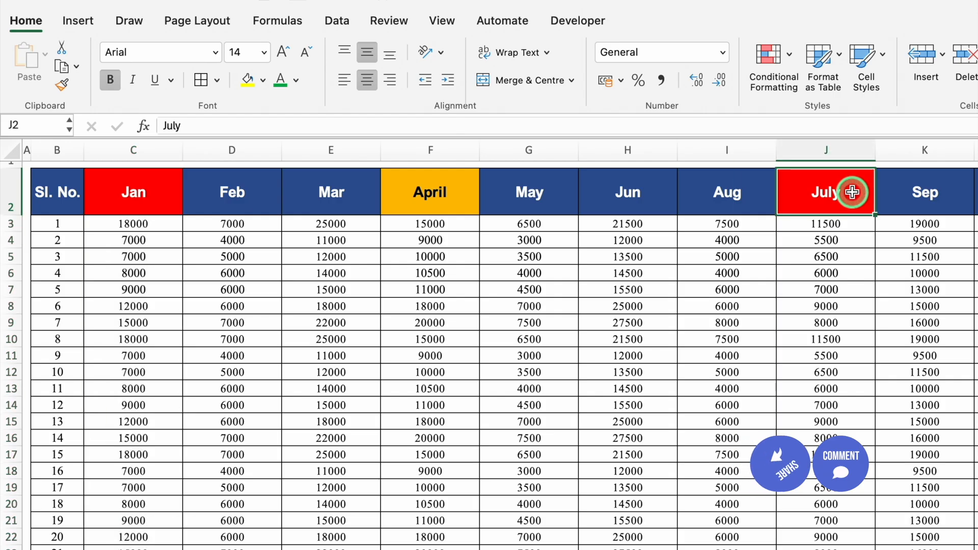
key("ctrl+shift+Down")
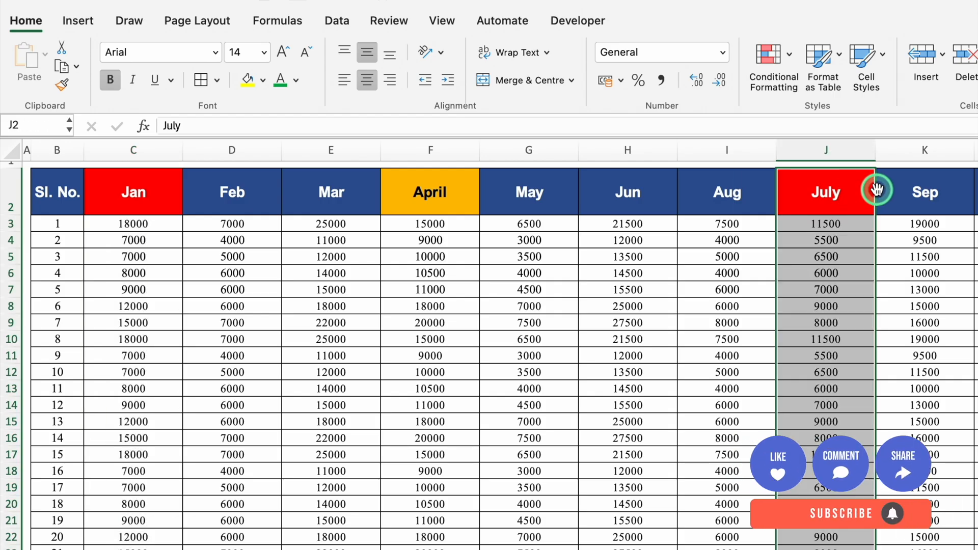
left_click_drag(876, 190, 685, 197)
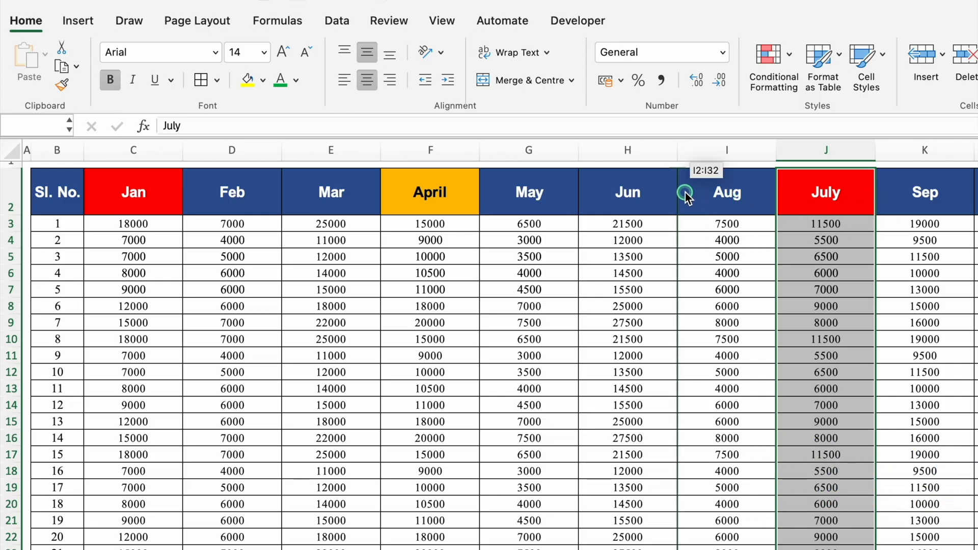
left_click_drag(686, 192, 686, 192)
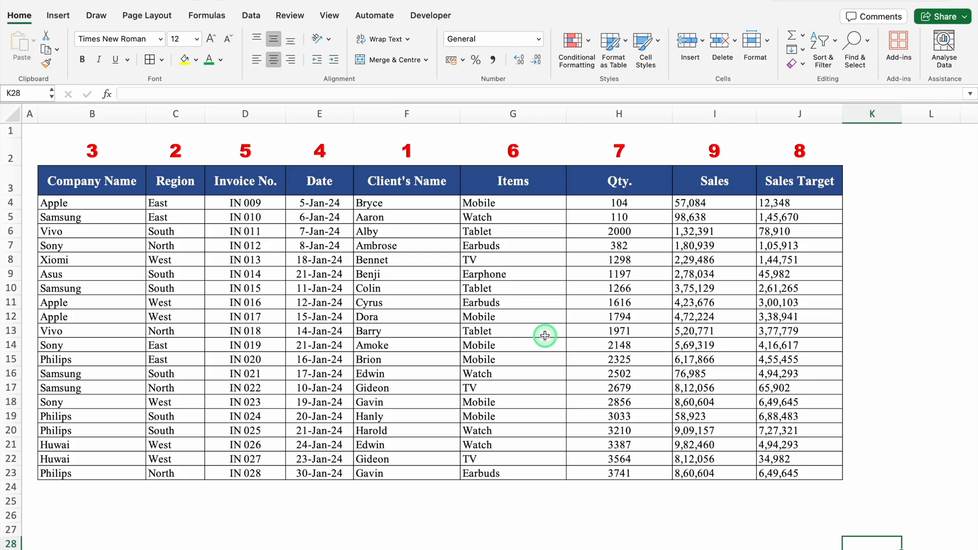
left_click(122, 153)
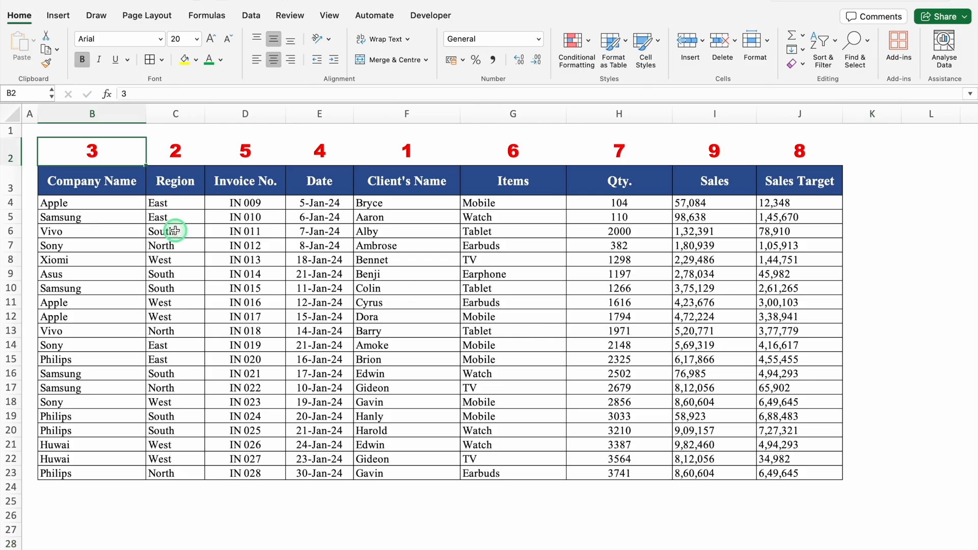
left_click(188, 151)
left_click(243, 150)
left_click(305, 150)
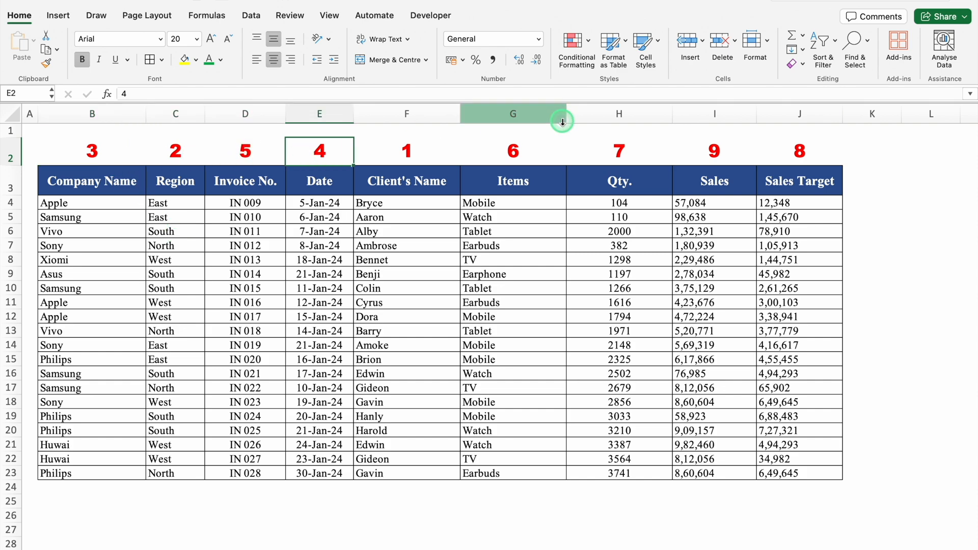
Set the order number above Items to 1 and the one above Client's Name to 6
left_click(523, 152)
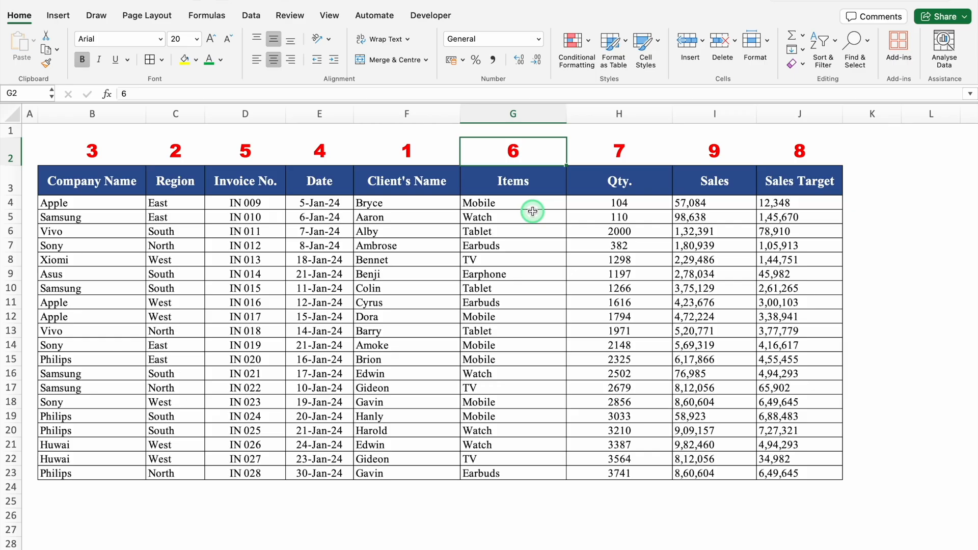
type("1")
left_click(412, 149)
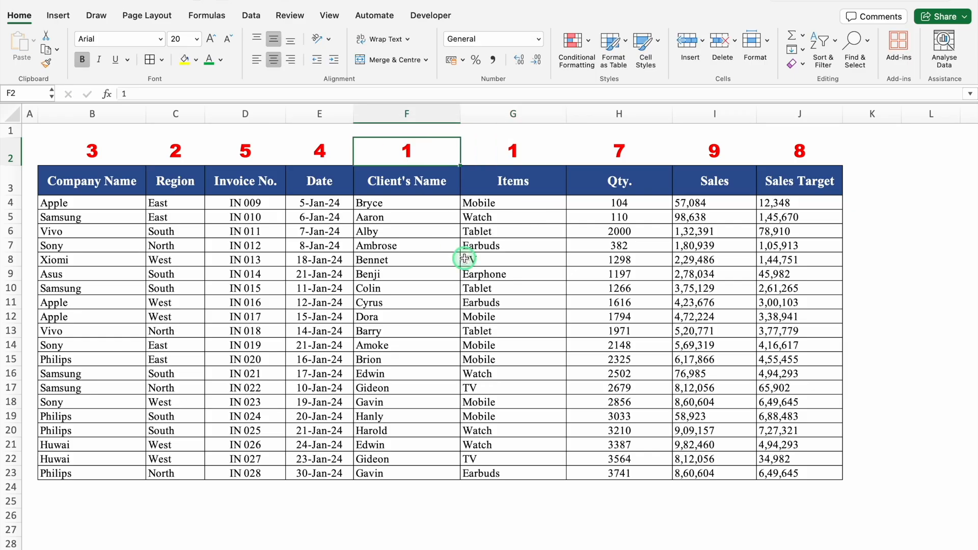
type("6")
key("Return")
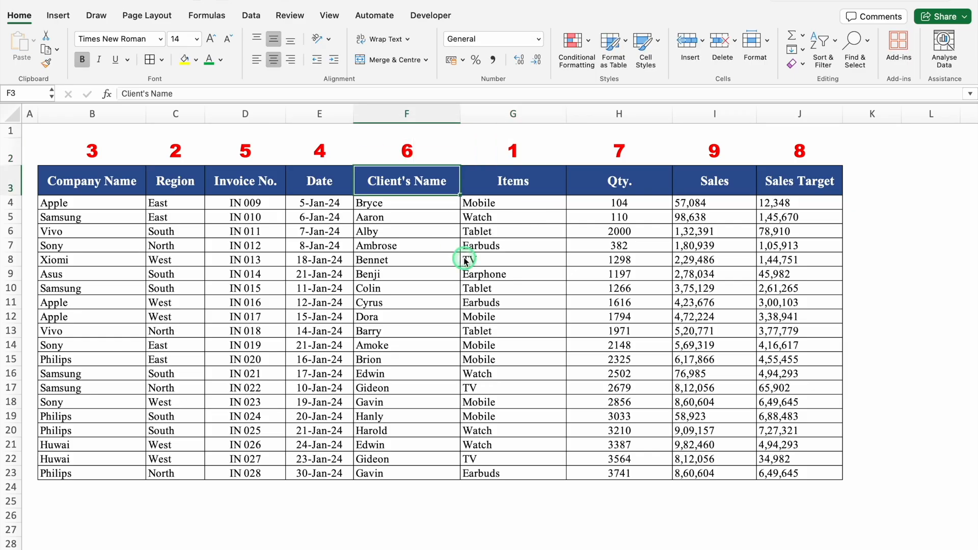
Sort the whole table, including the order-number row, from left to right by the order numbers in row 2, smallest to largest
left_click(312, 229)
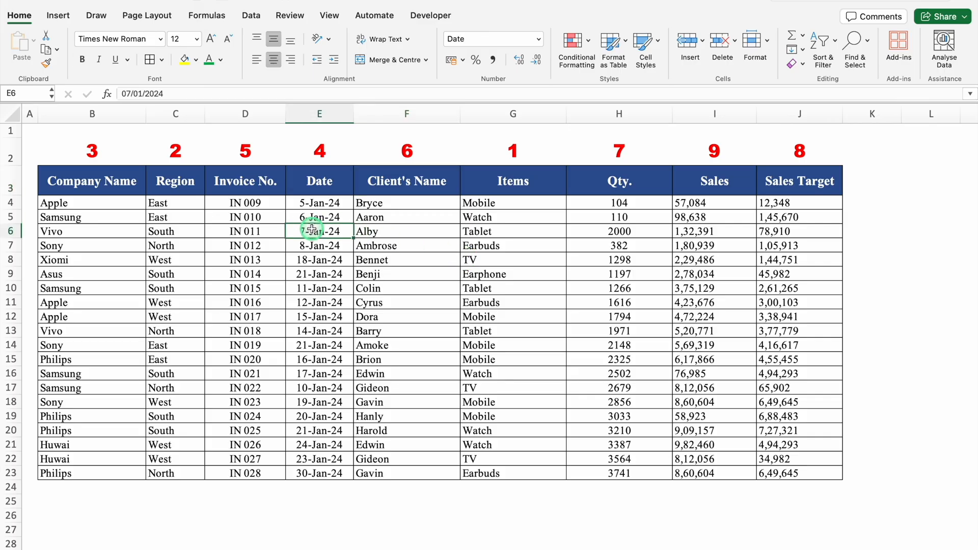
key("super+a")
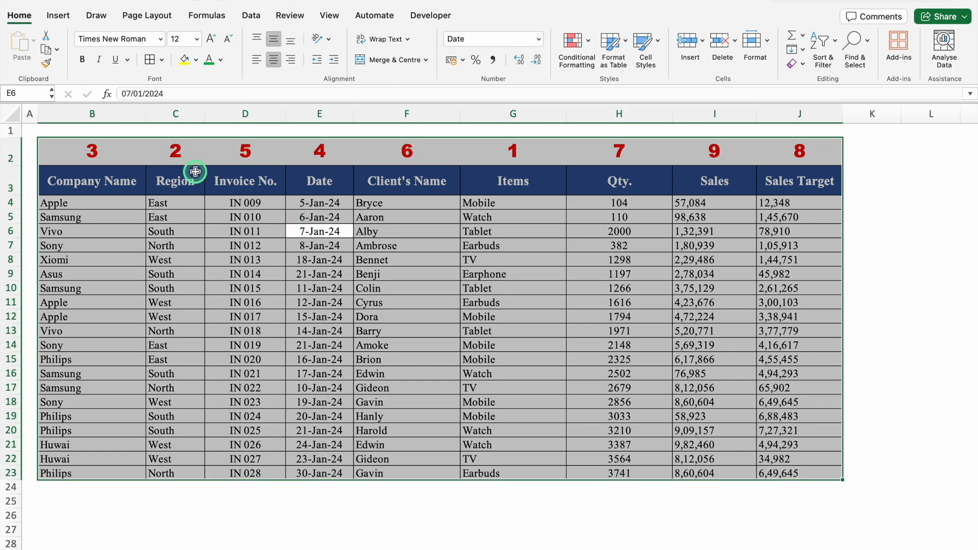
left_click(253, 18)
left_click(370, 47)
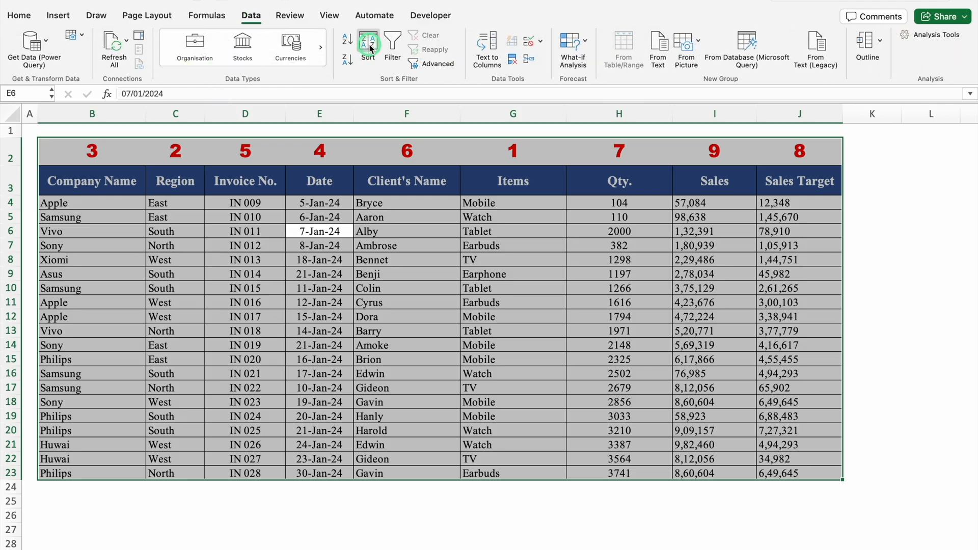
left_click(410, 51)
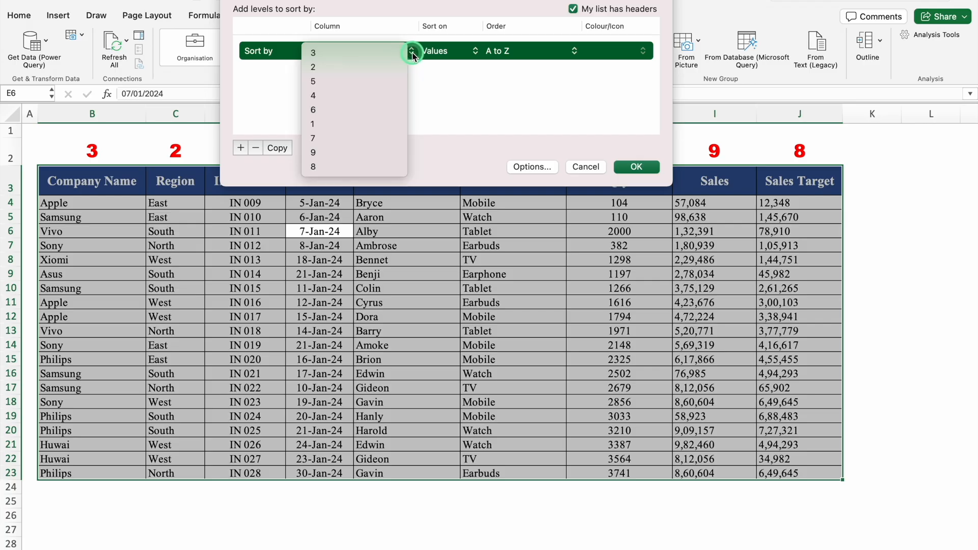
left_click(358, 49)
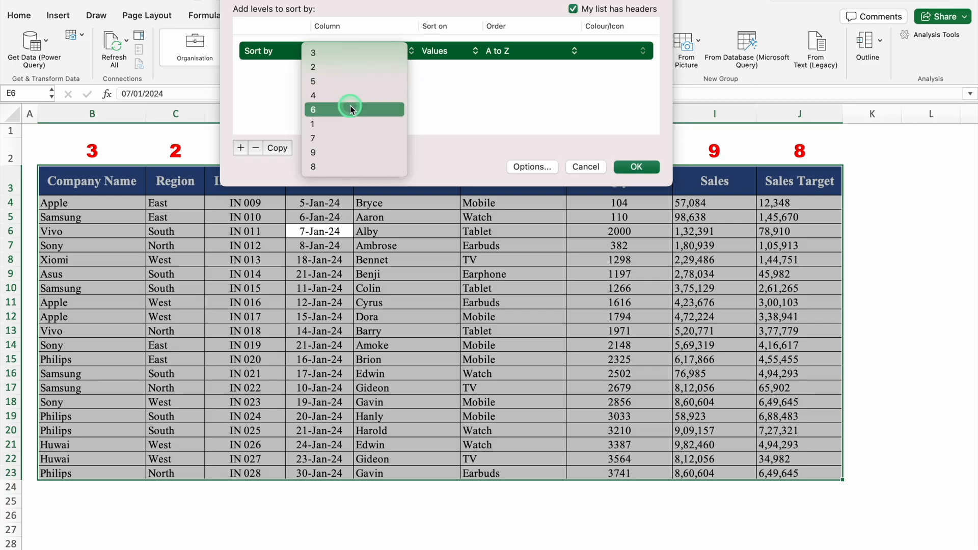
left_click(424, 94)
left_click(533, 167)
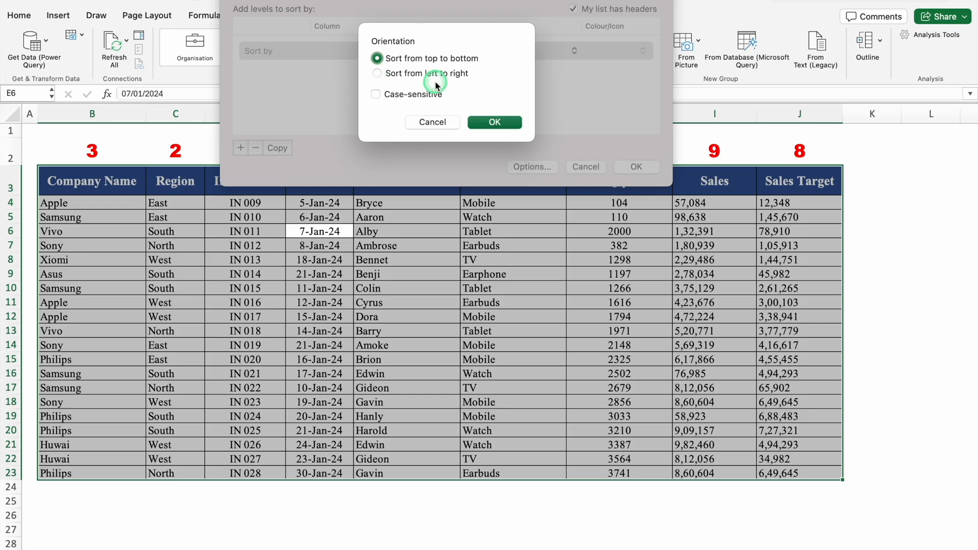
left_click(378, 73)
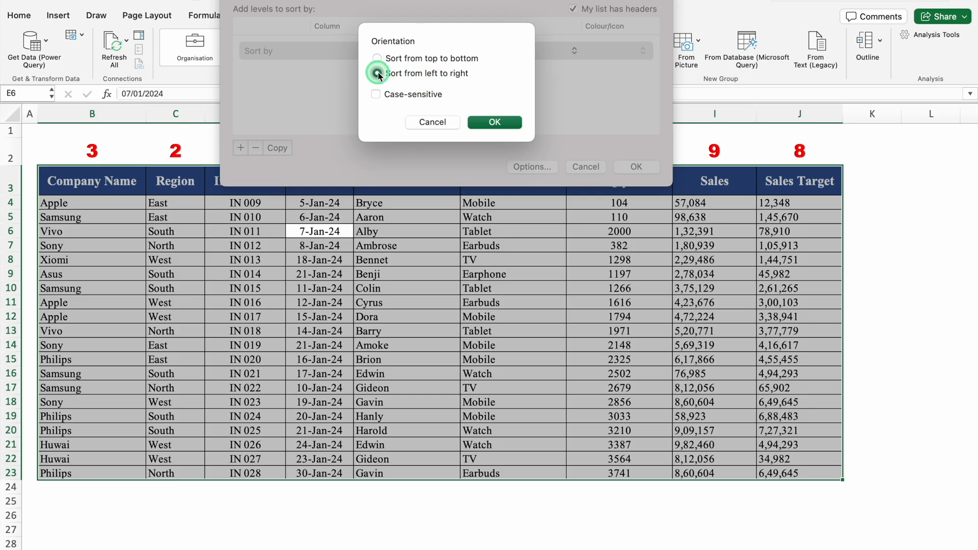
left_click(502, 119)
left_click(637, 166)
left_click(416, 504)
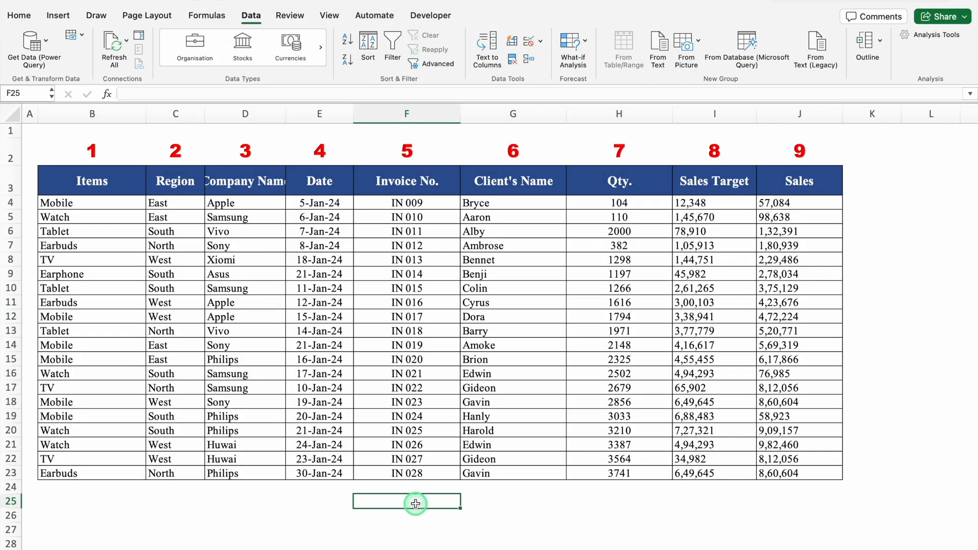
Set the order number above Client's Name to 1 and the one above Items to 6
left_click(104, 206)
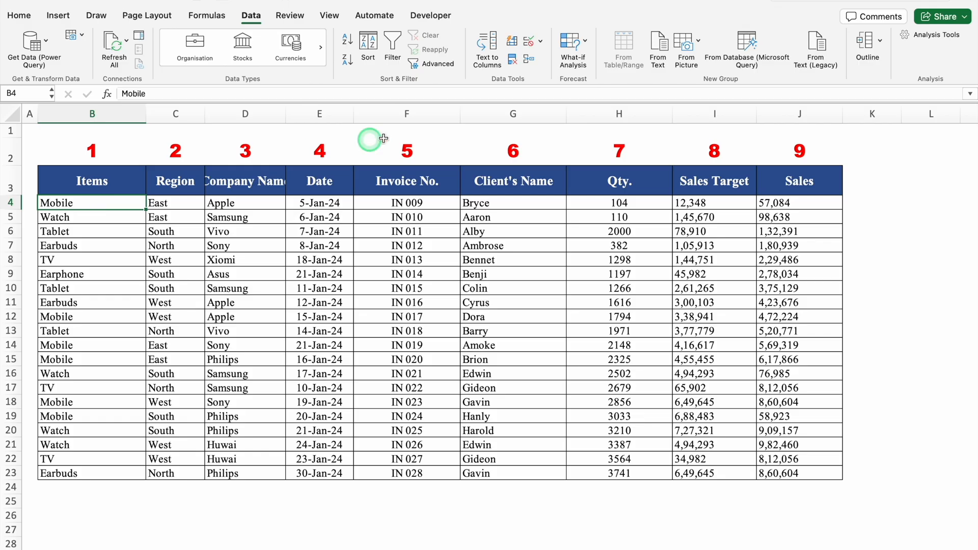
left_click(514, 152)
type("1")
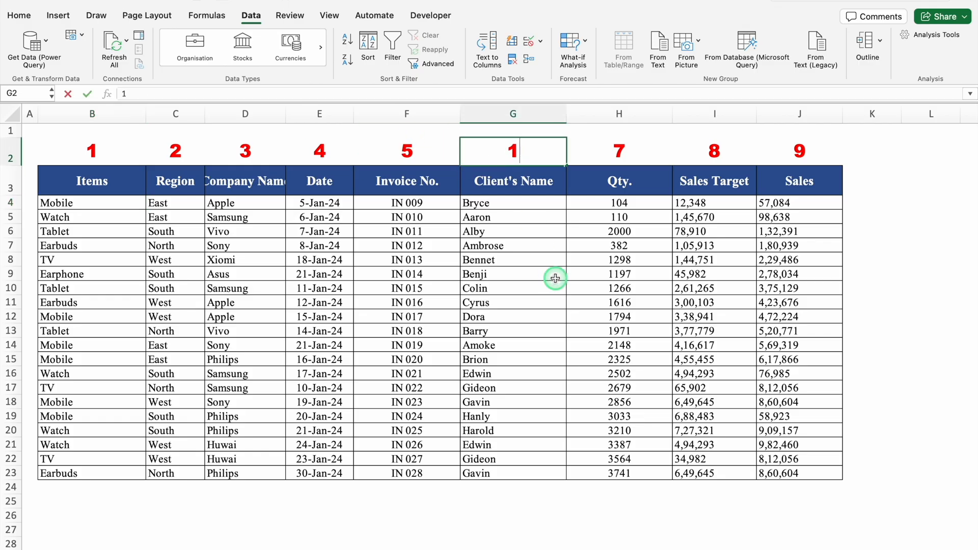
left_click(92, 152)
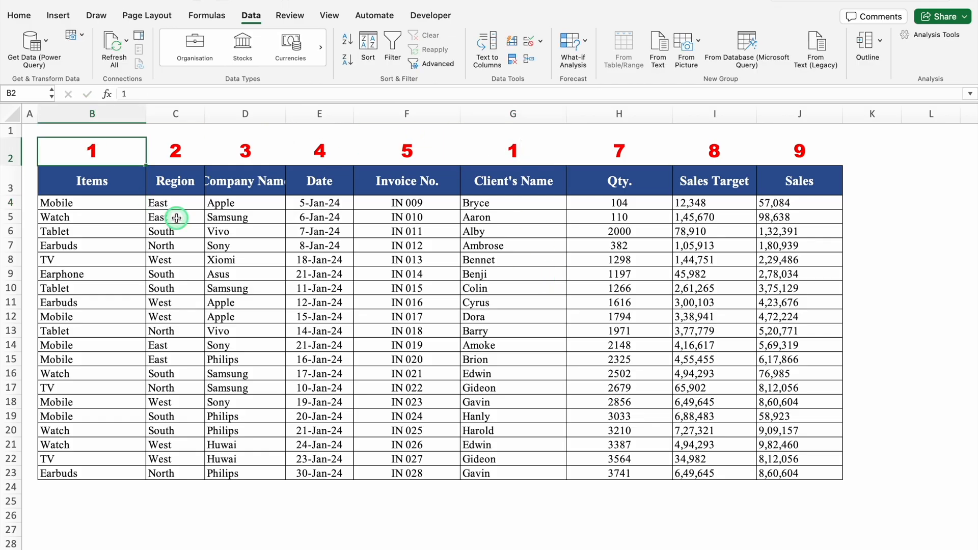
type("6")
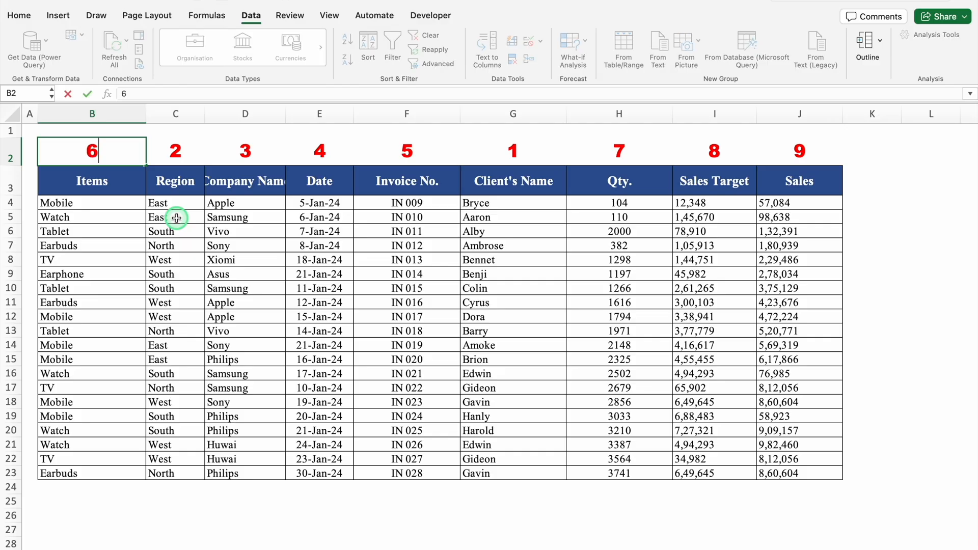
left_click(175, 152)
Re-sort the range B2:J23 from left to right by Row 2 values, smallest to largest, to apply the changed order numbers
left_click(96, 149)
left_click_drag(96, 149, 815, 475)
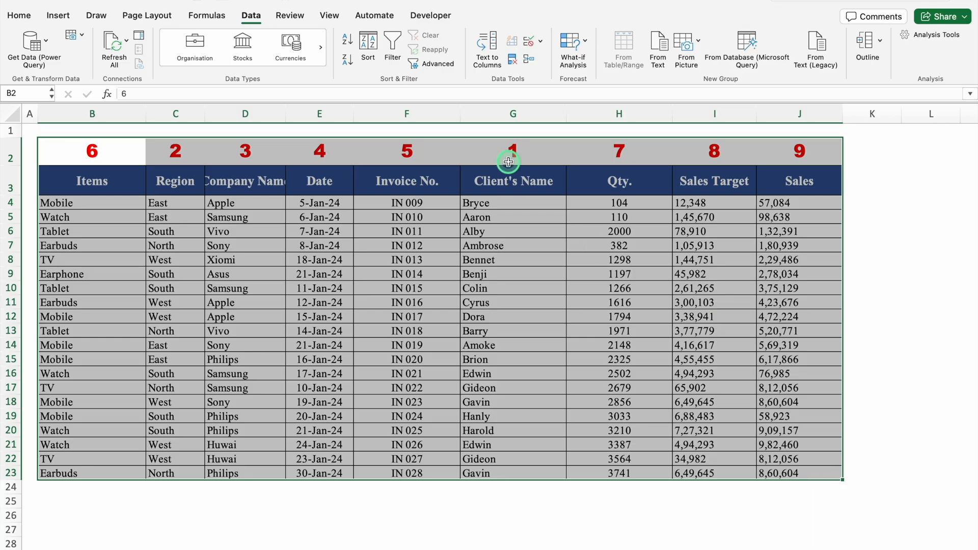
left_click(368, 43)
left_click(532, 166)
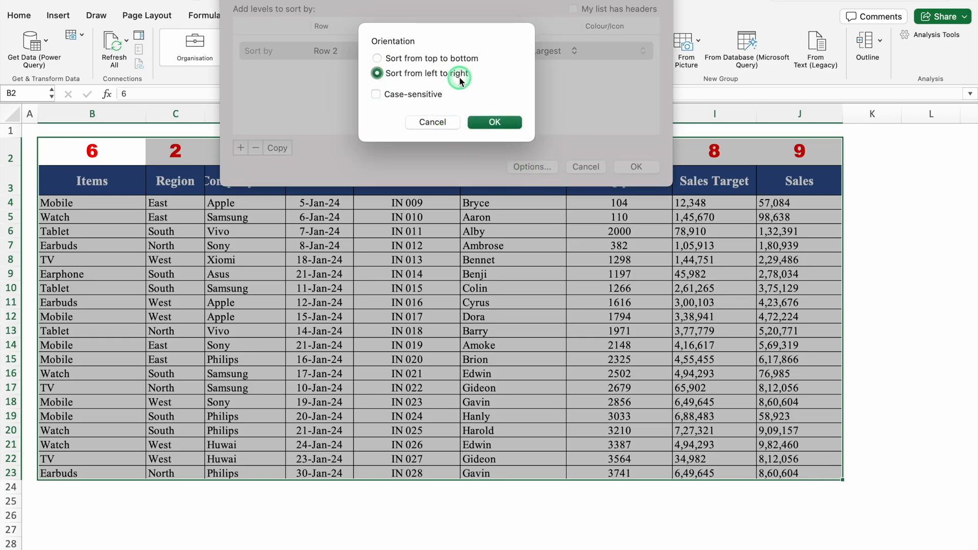
left_click(495, 122)
left_click(636, 167)
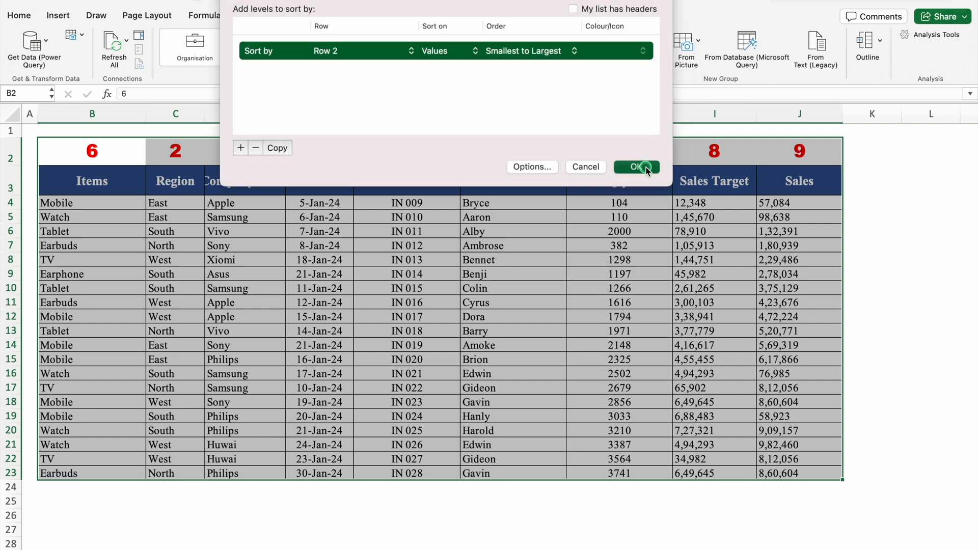
left_click(98, 204)
left_click(100, 258)
left_click(103, 337)
left_click(105, 416)
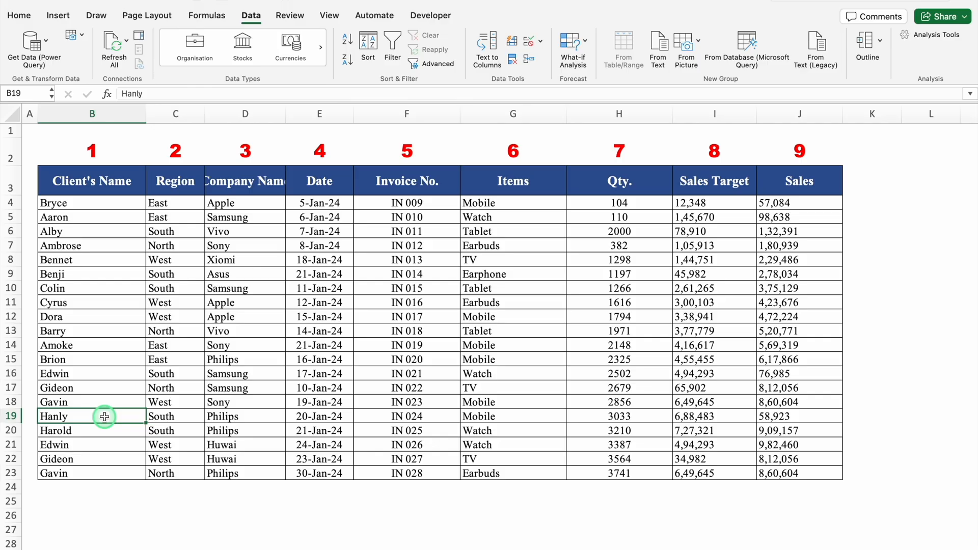